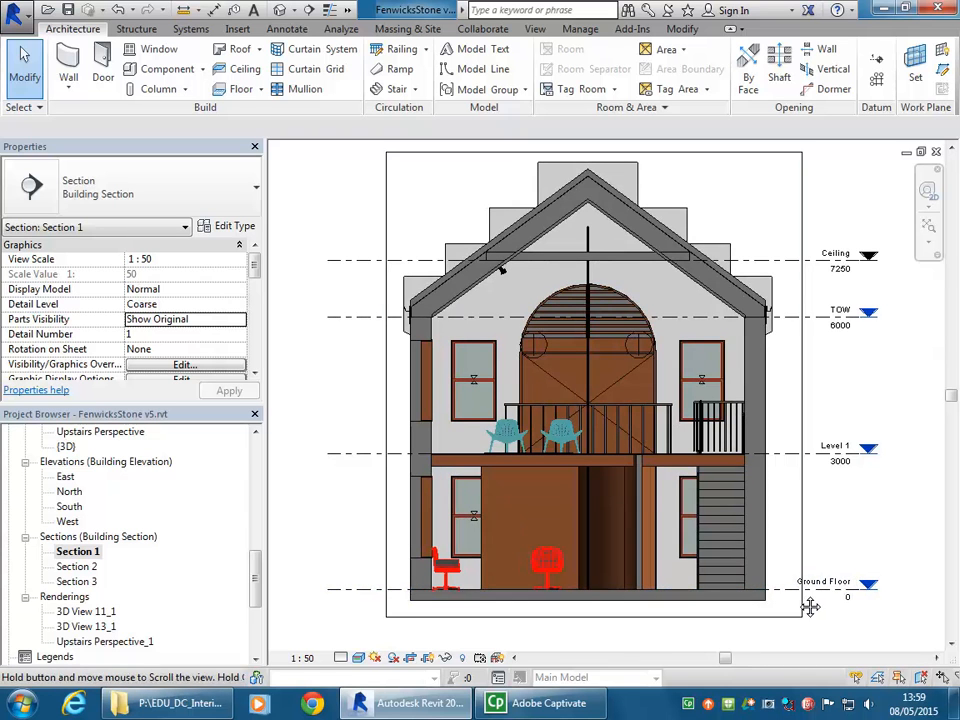
scroll(756, 562, up, 8)
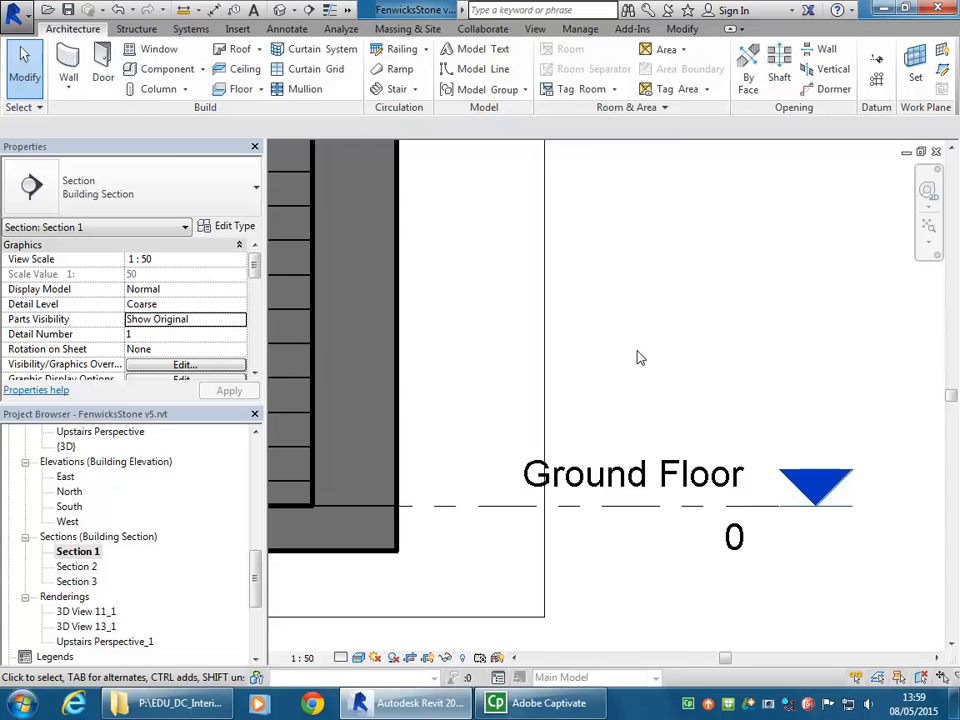
scroll(685, 450, down, 4)
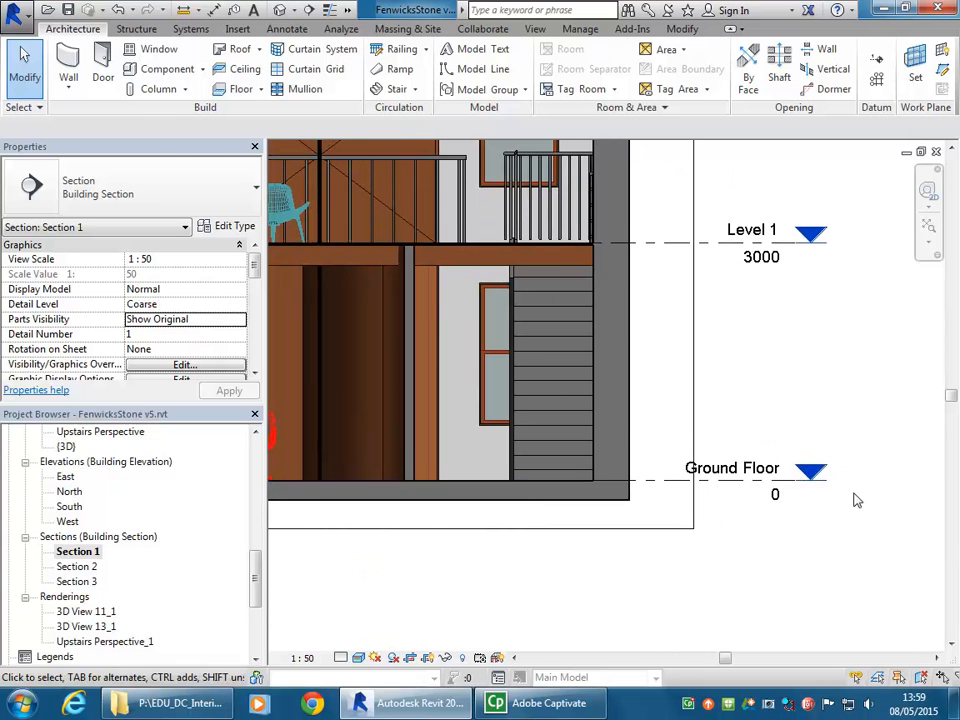
scroll(649, 491, down, 3)
middle_drag(649, 491, 615, 525)
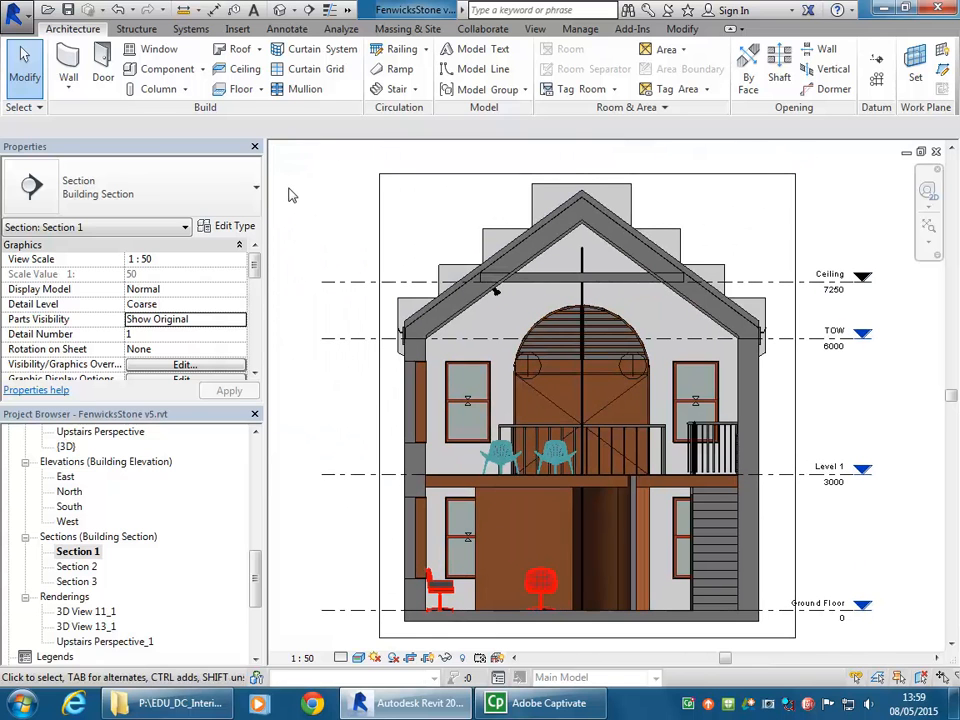
Step: Open the Site floor plan and set its visual style to Hidden Line
click(406, 29)
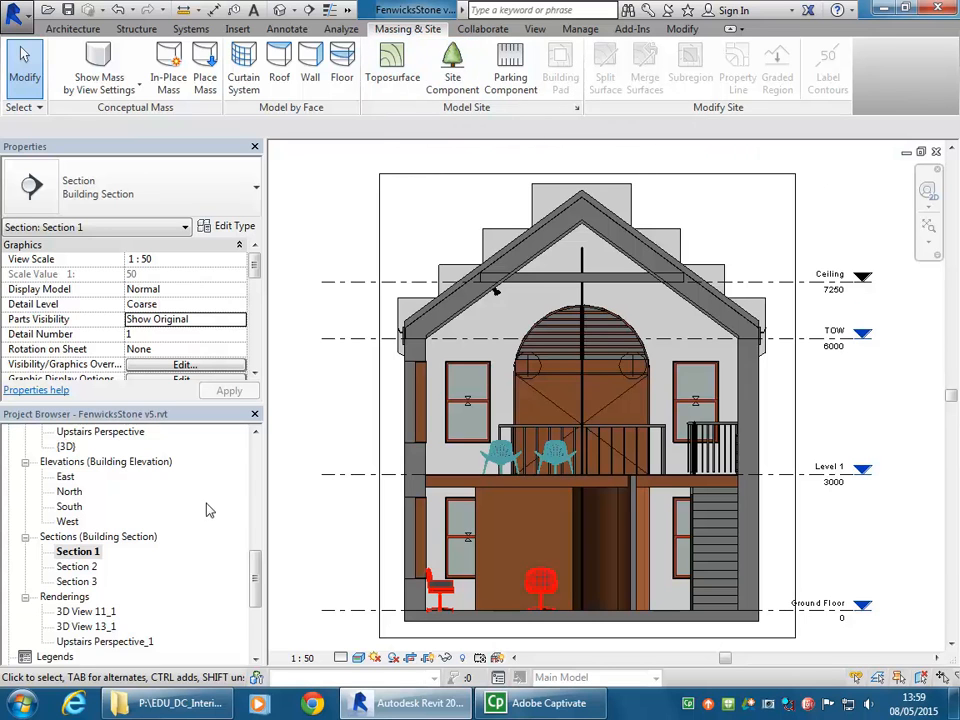
drag(254, 596, 258, 478)
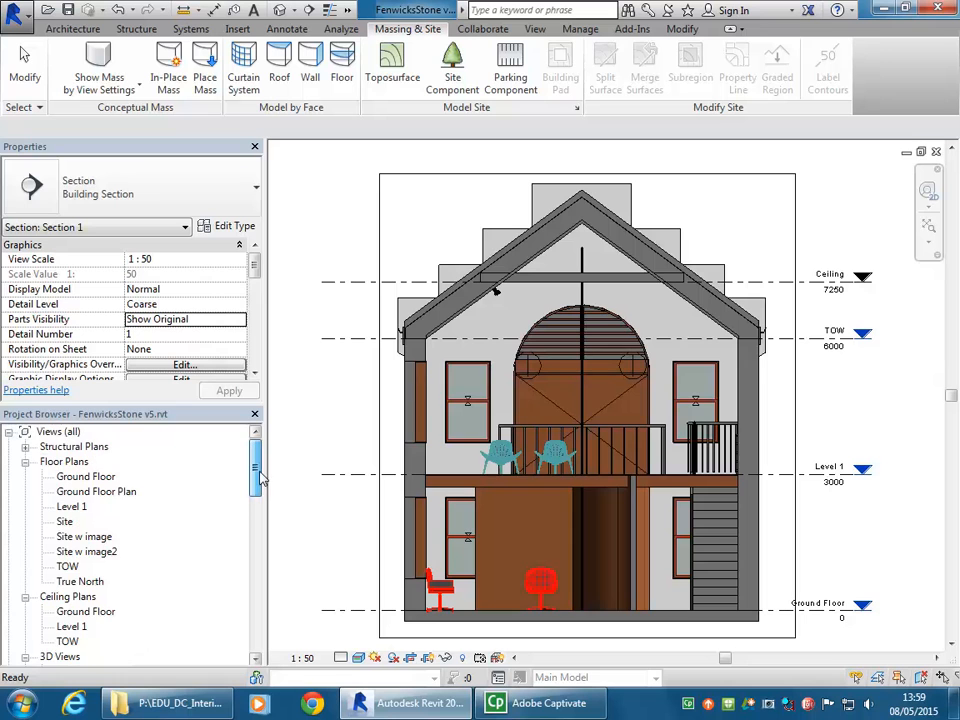
double_click(64, 521)
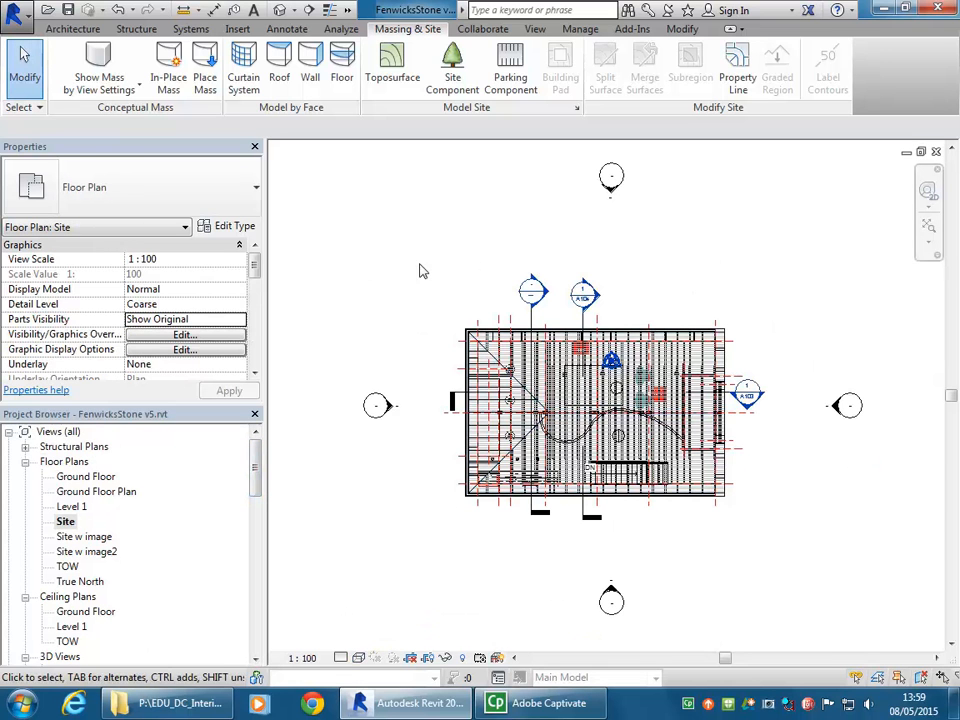
click(358, 657)
click(376, 576)
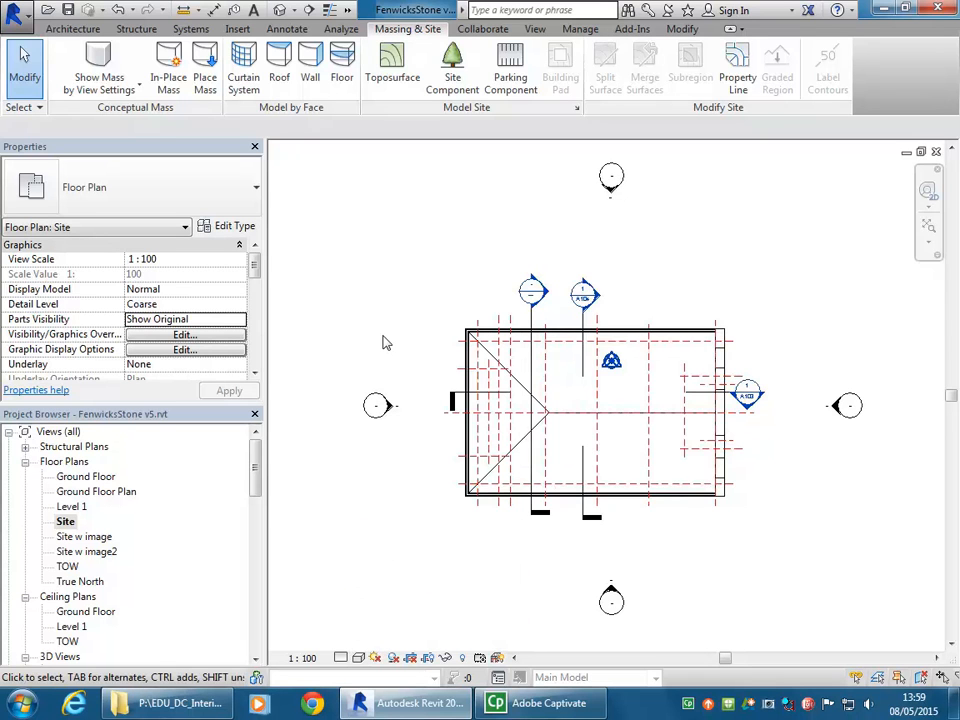
scroll(383, 336, down, 1)
middle_drag(384, 337, 396, 360)
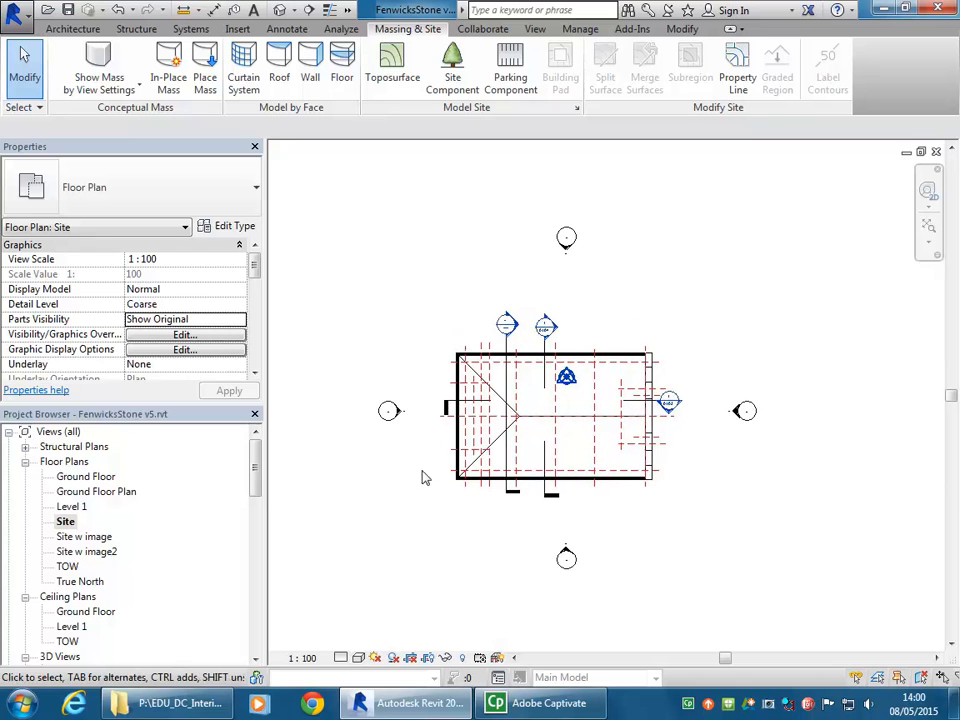
middle_drag(332, 435, 316, 428)
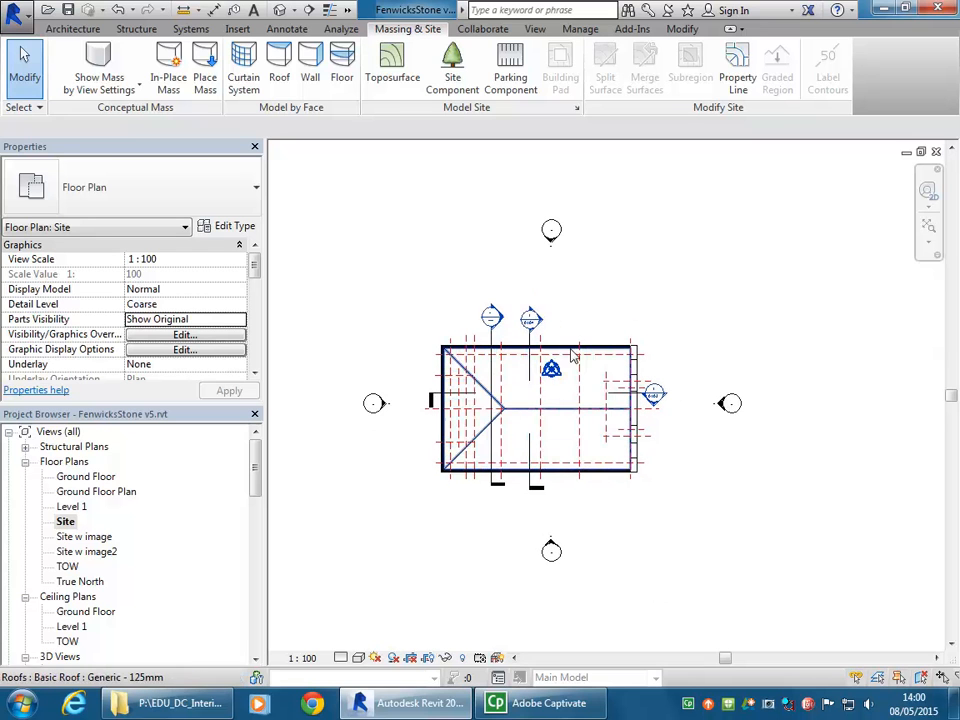
scroll(606, 343, up, 3)
scroll(467, 349, down, 4)
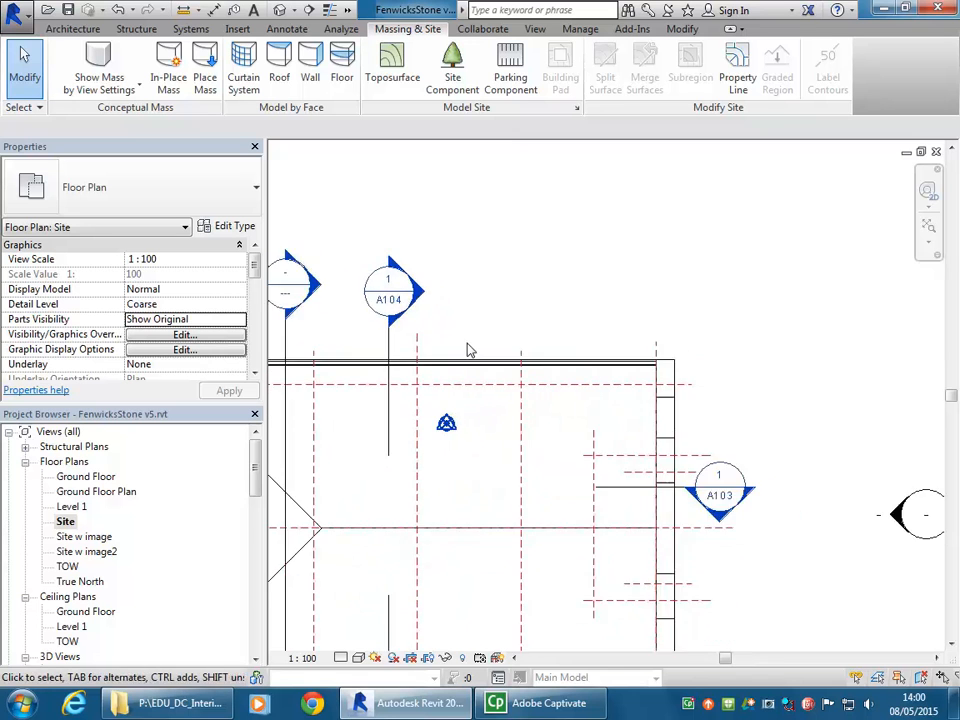
middle_drag(418, 254, 483, 271)
scroll(453, 300, down, 2)
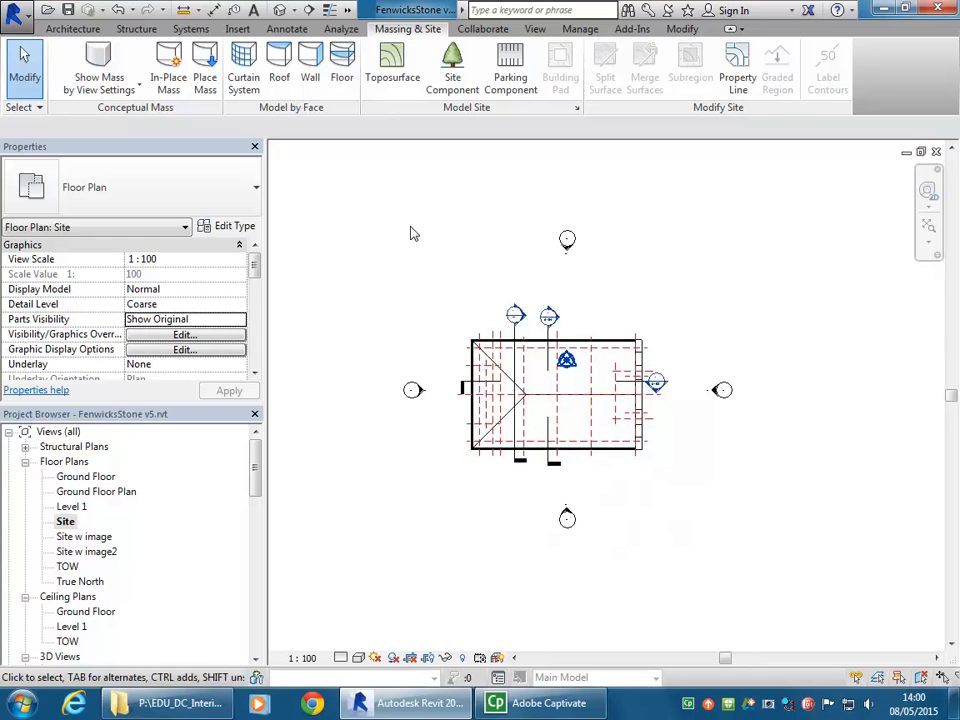
Step: Start a toposurface by placing points, with the point elevation set to -50 as an absolute elevation
click(376, 83)
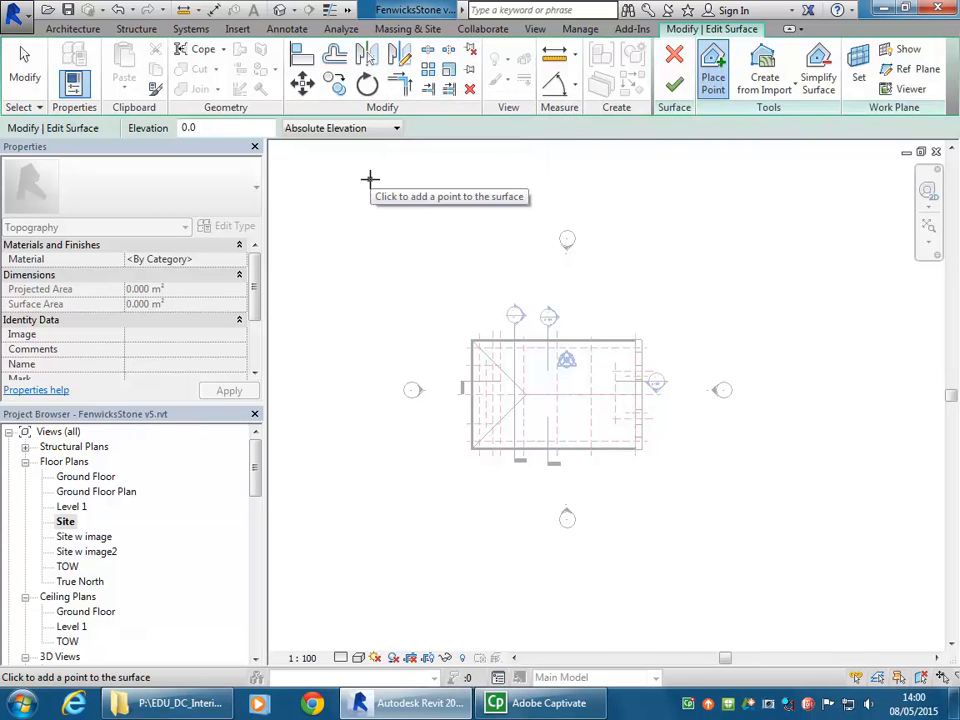
click(24, 68)
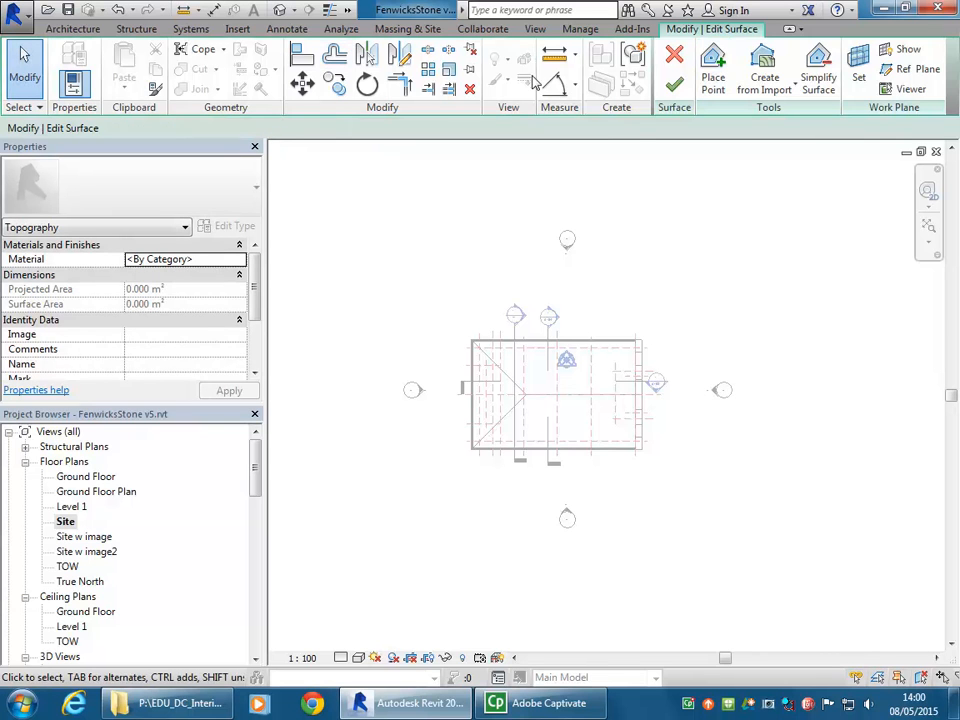
scroll(470, 262, down, 2)
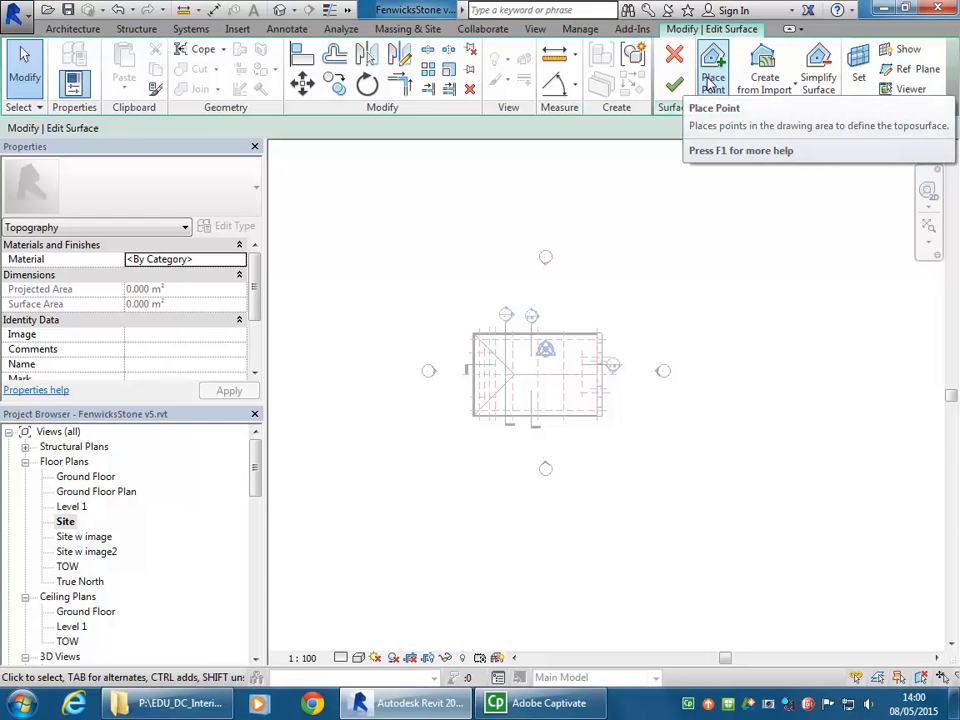
click(711, 78)
scroll(452, 259, down, 1)
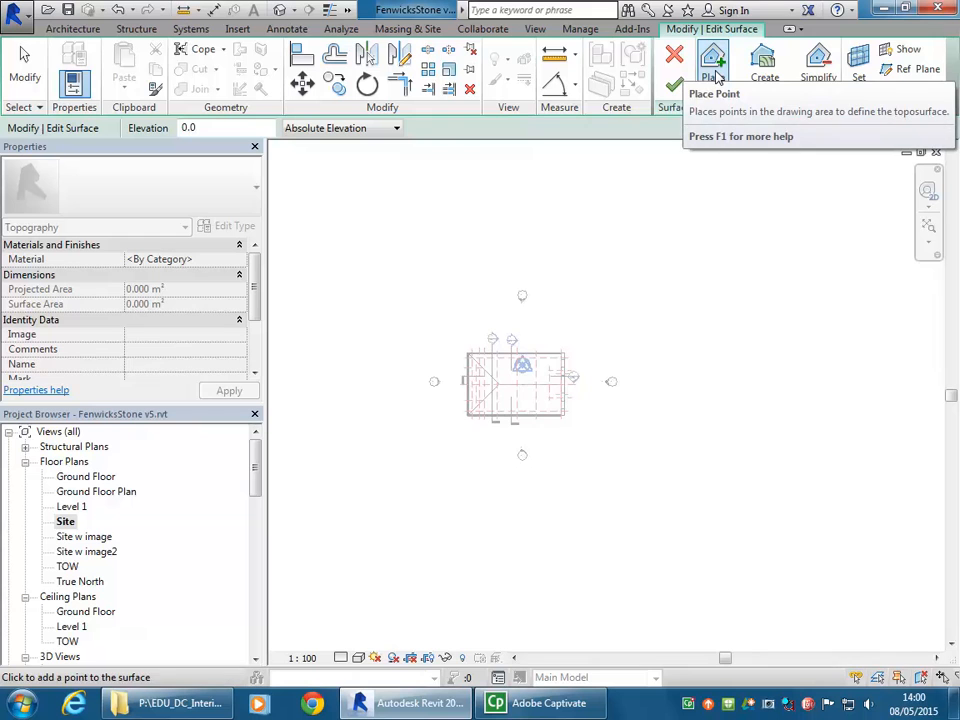
middle_drag(379, 251, 390, 281)
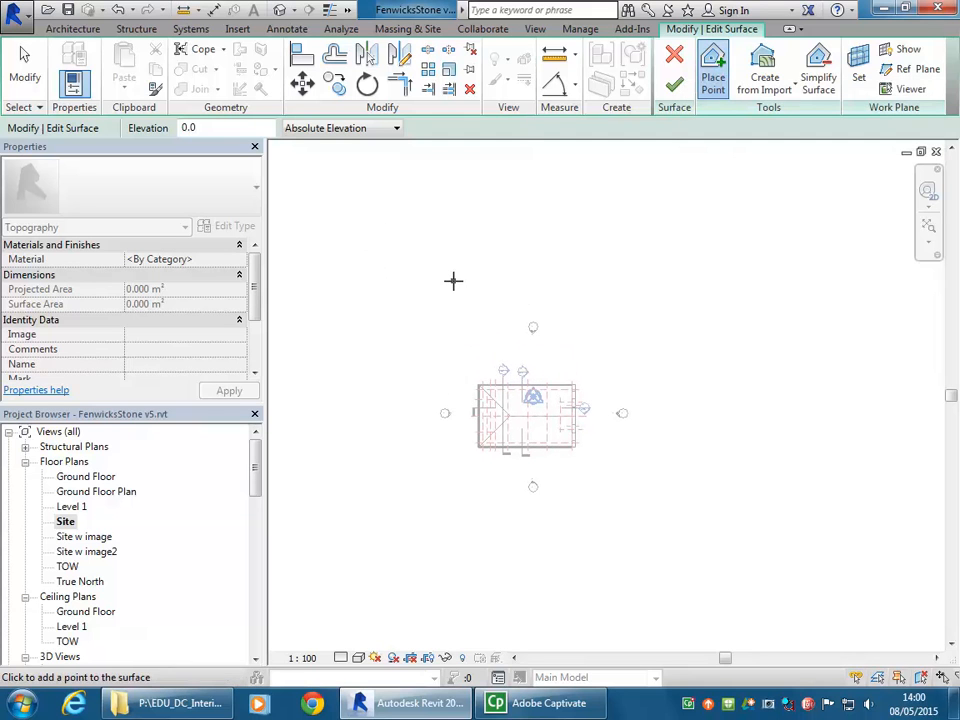
click(290, 393)
middle_drag(426, 251, 429, 272)
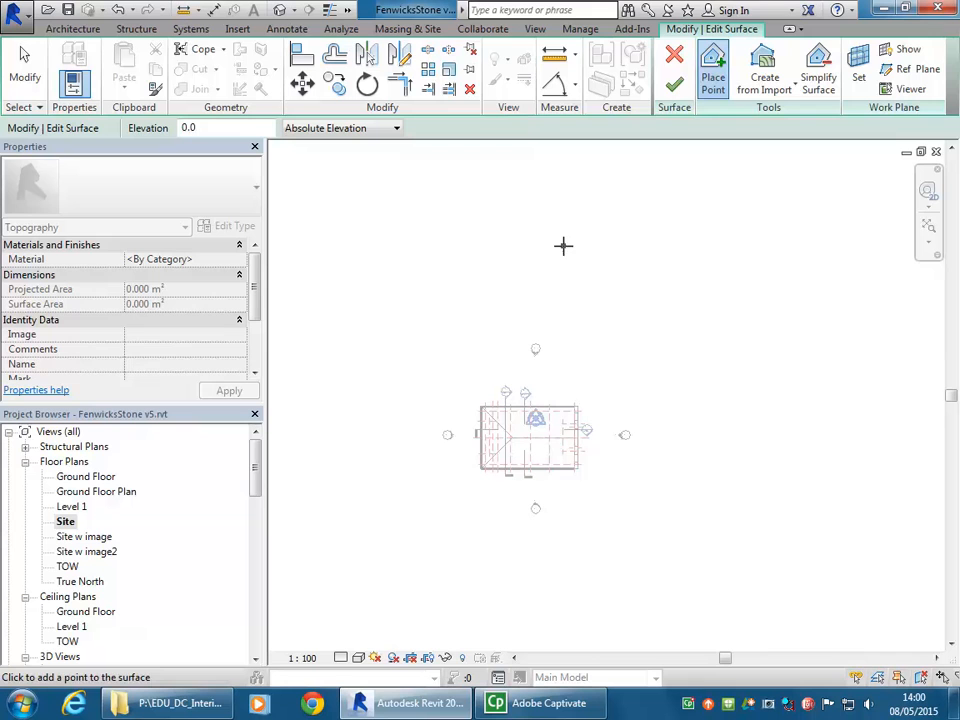
click(713, 80)
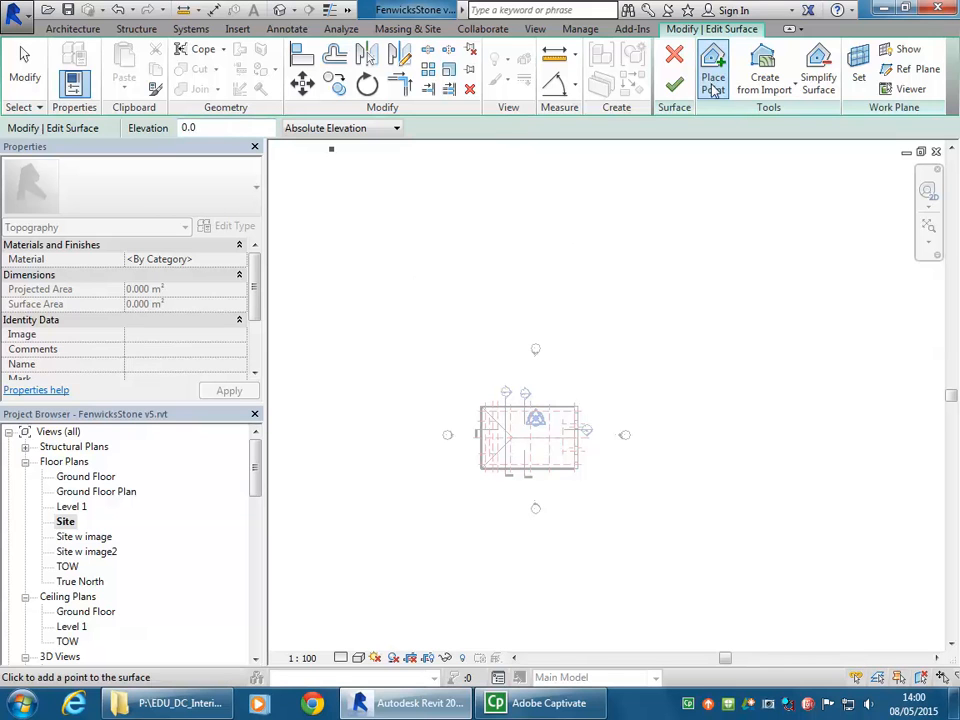
click(222, 128)
text(-5)
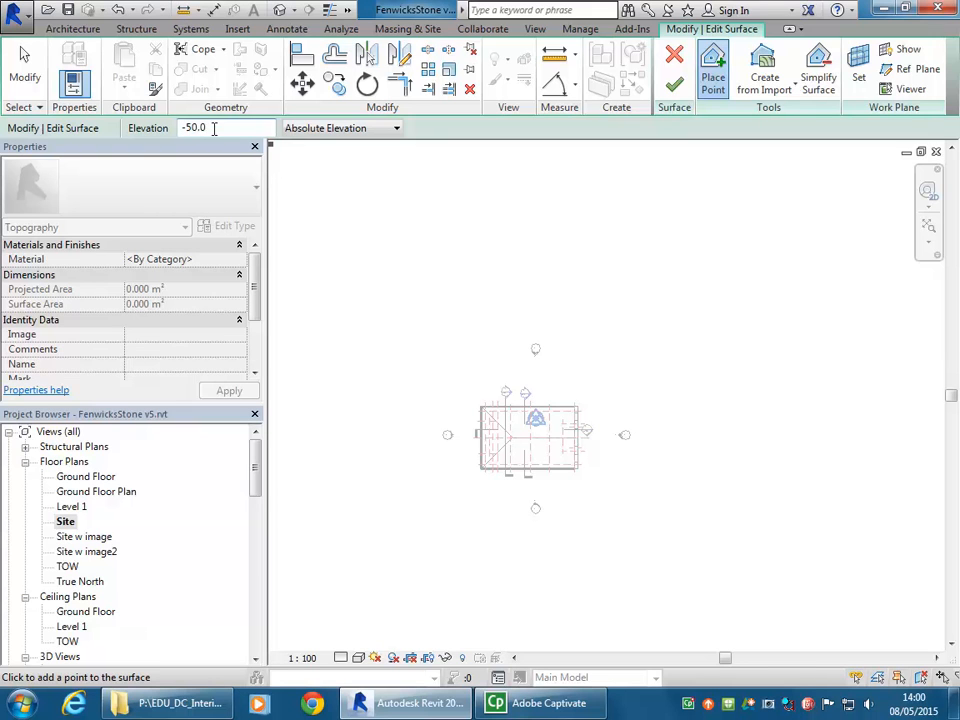
mouse_move(478, 348)
middle_down()
mouse_move(459, 332)
mouse_move(476, 349)
middle_up()
scroll(459, 332, up, 1)
scroll(459, 332, down, 1)
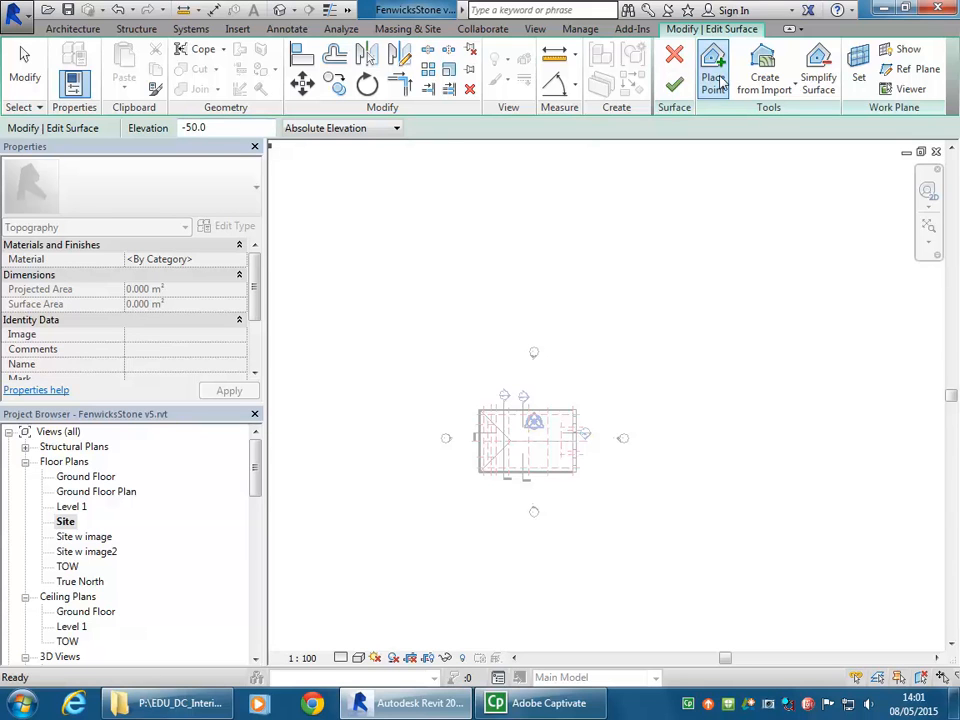
drag(214, 127, 132, 136)
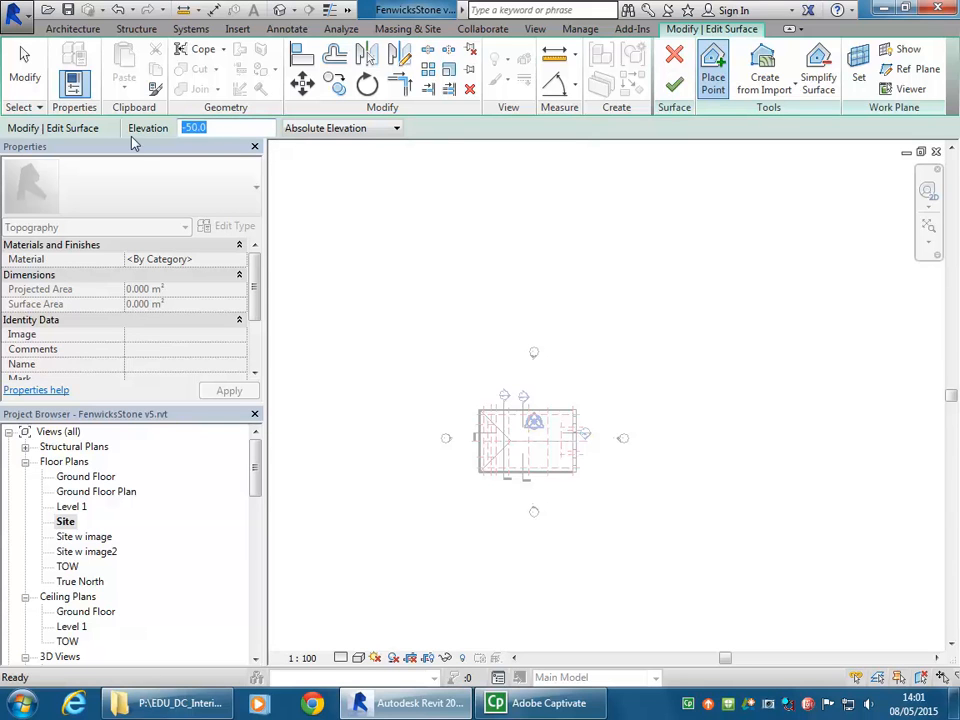
click(212, 128)
drag(224, 132, 160, 143)
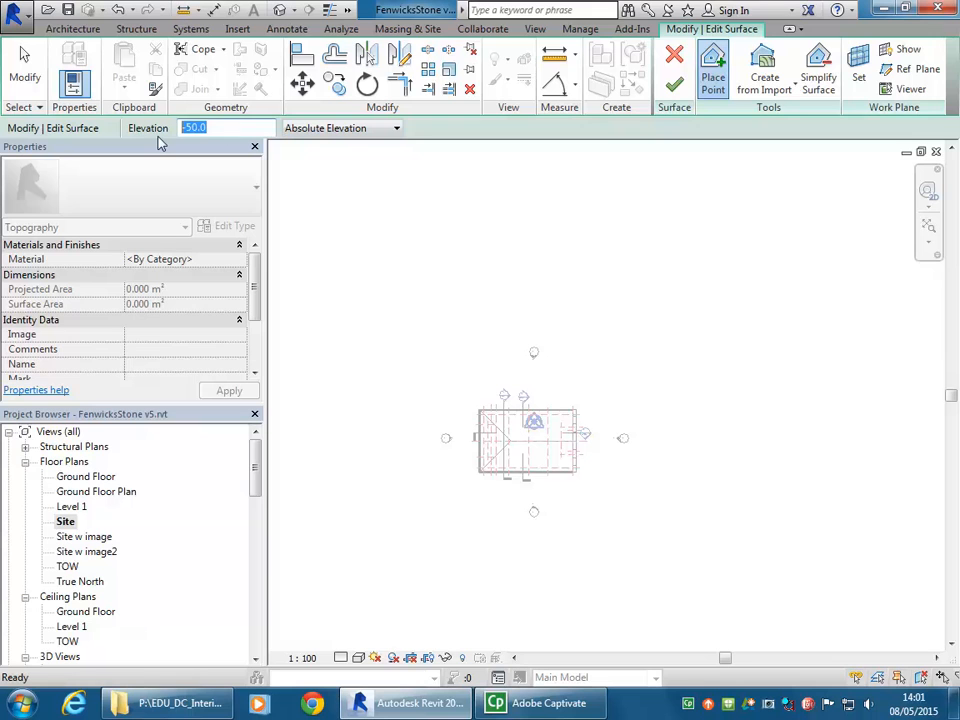
click(216, 128)
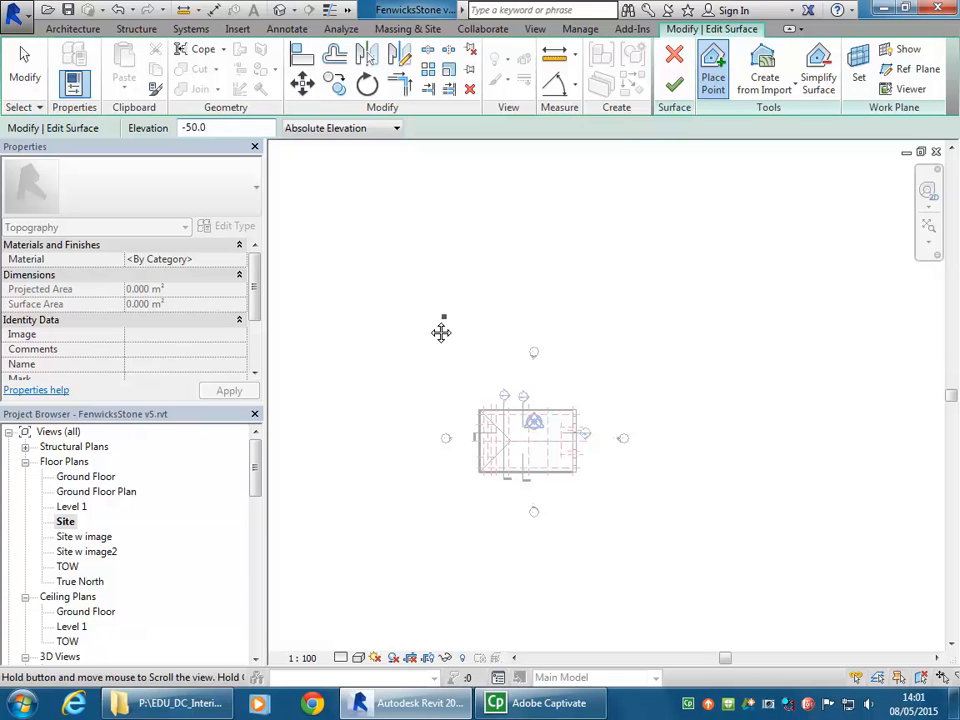
Step: Place four toposurface points at -50 elevation as the corners of a rough square well clear of the building
middle_drag(439, 332, 414, 319)
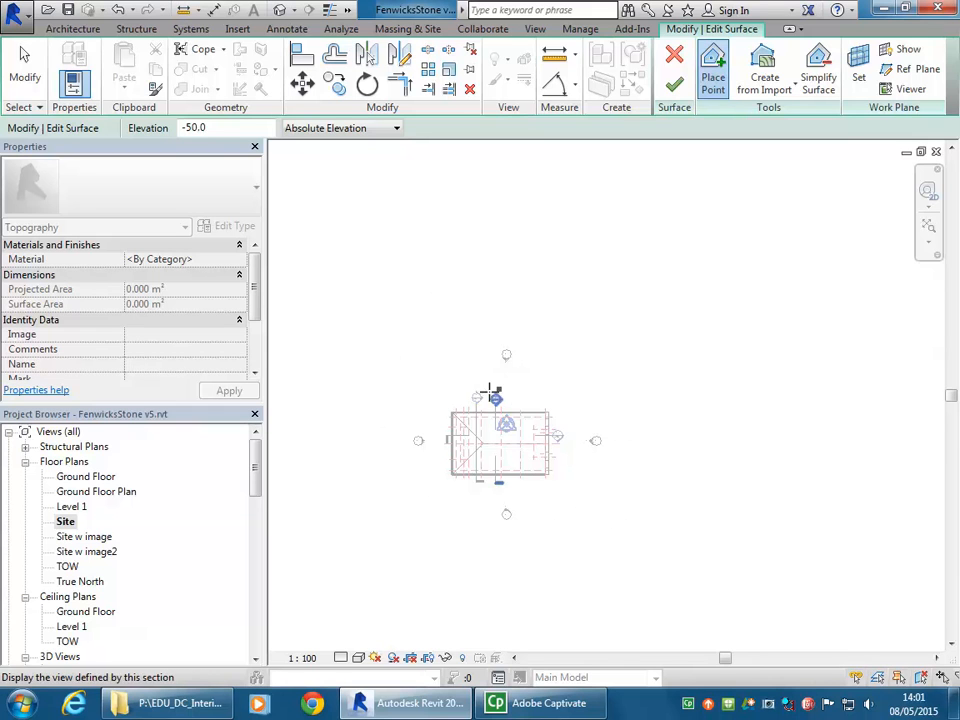
click(362, 300)
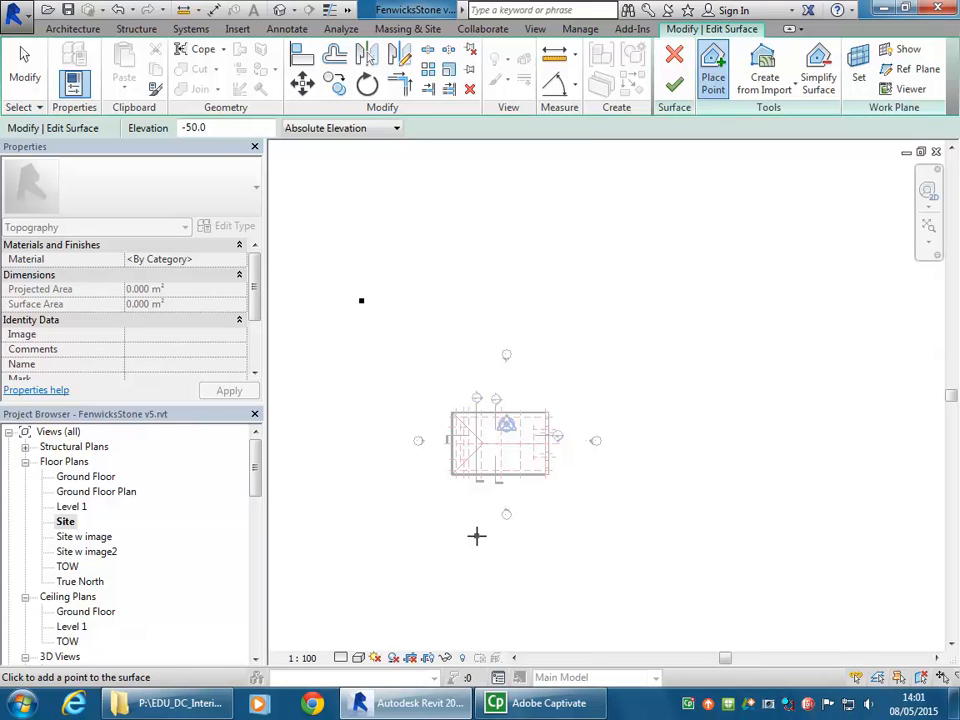
click(654, 282)
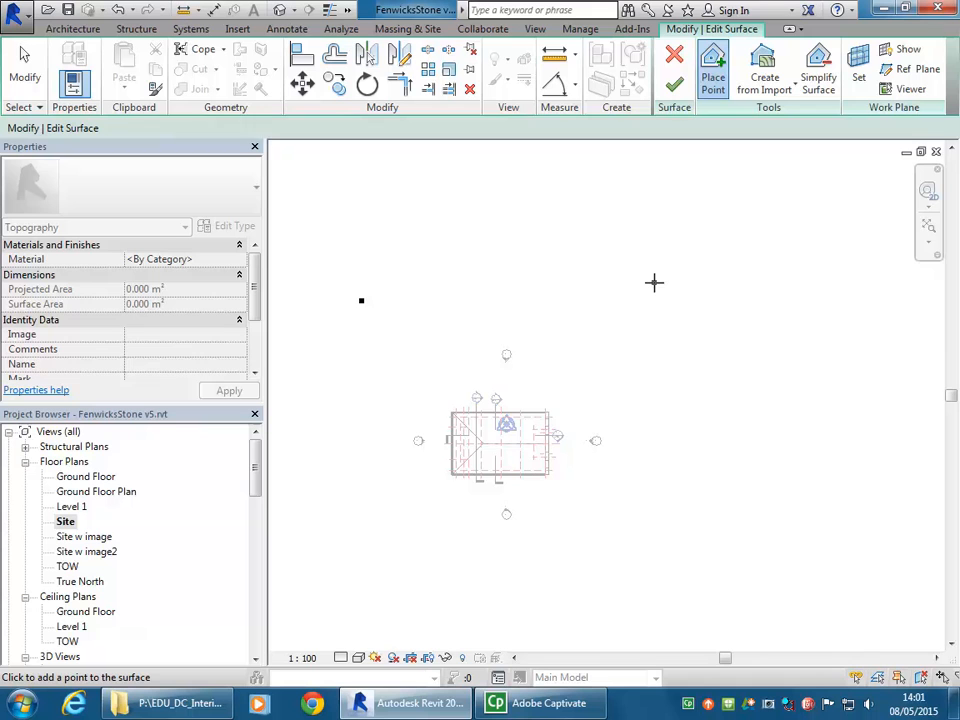
click(657, 581)
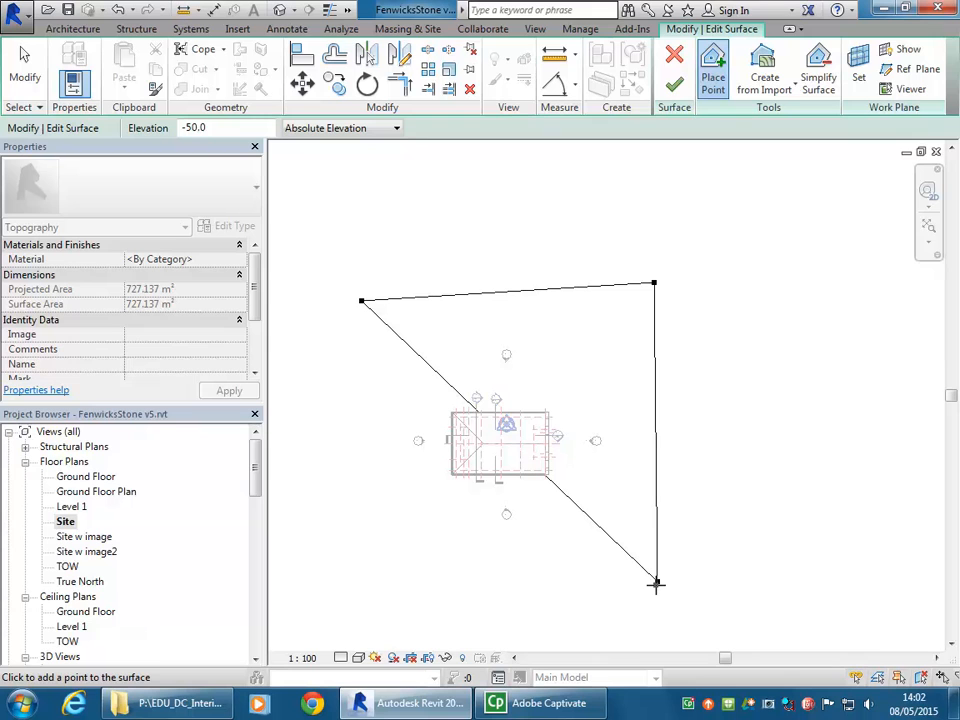
click(352, 584)
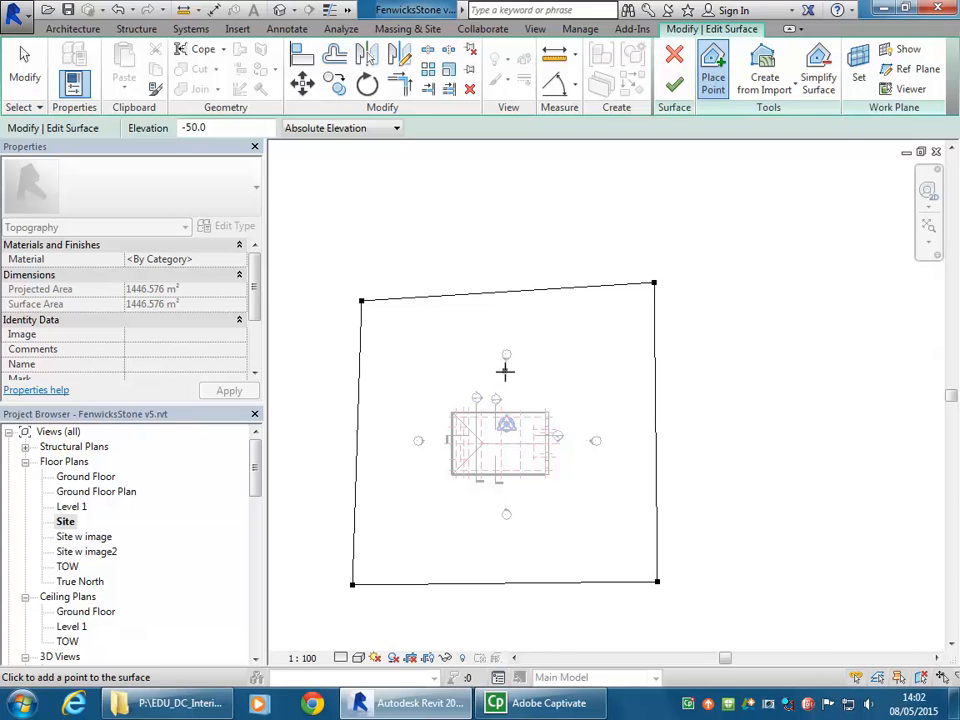
Step: Open the {3D} view and examine how the base of the front wall sits relative to the toposurface
middle_drag(497, 373, 528, 362)
drag(258, 468, 240, 541)
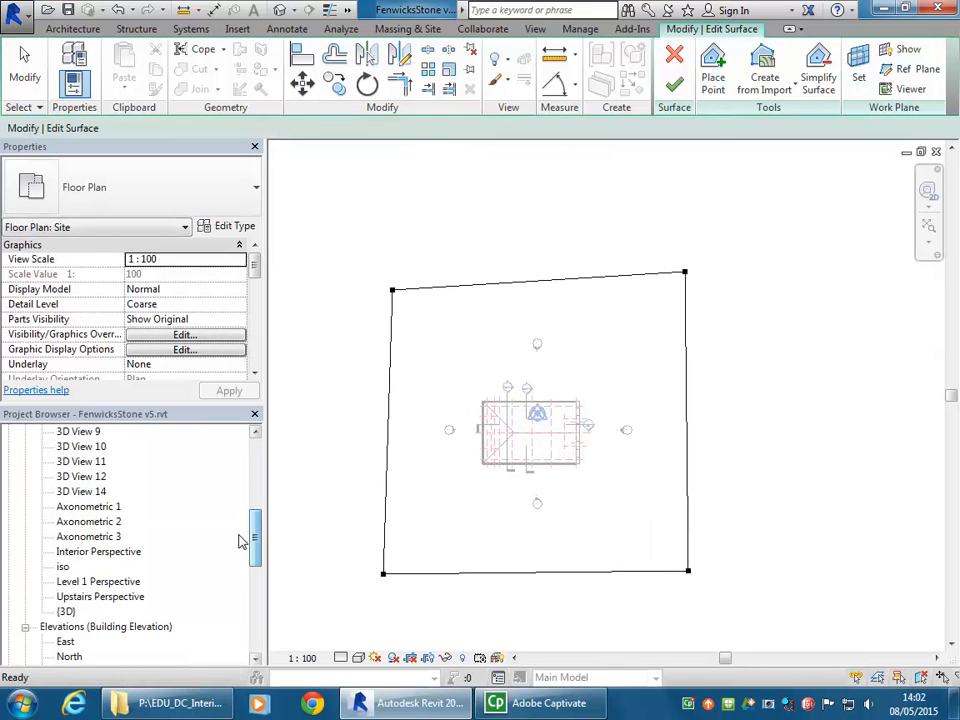
double_click(66, 611)
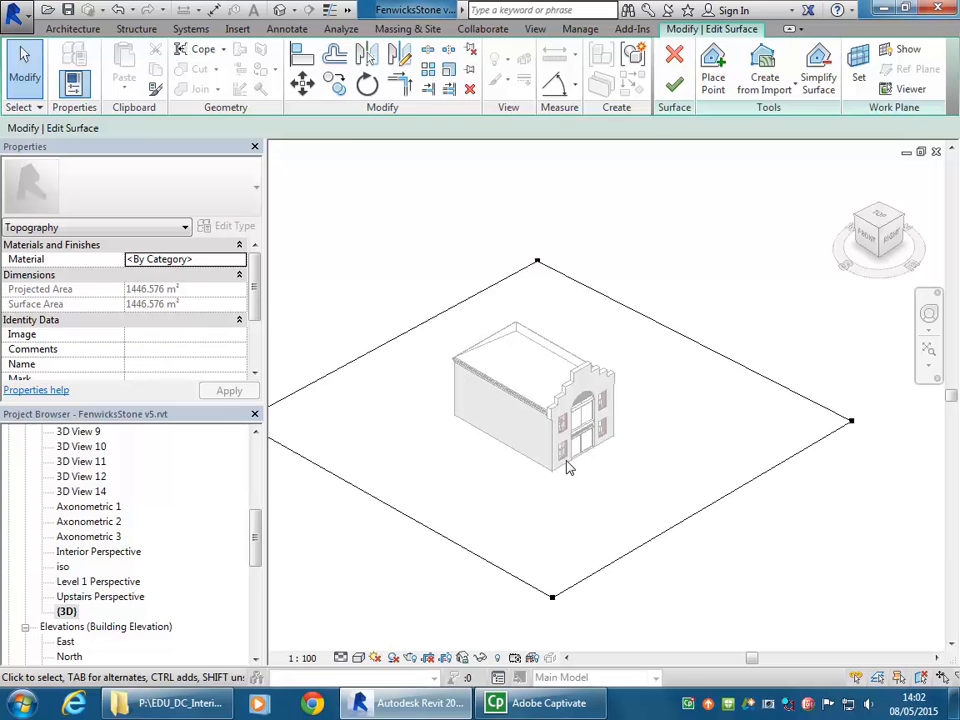
scroll(568, 461, up, 10)
middle_drag(789, 348, 657, 382)
scroll(568, 412, up, 3)
scroll(573, 440, up, 2)
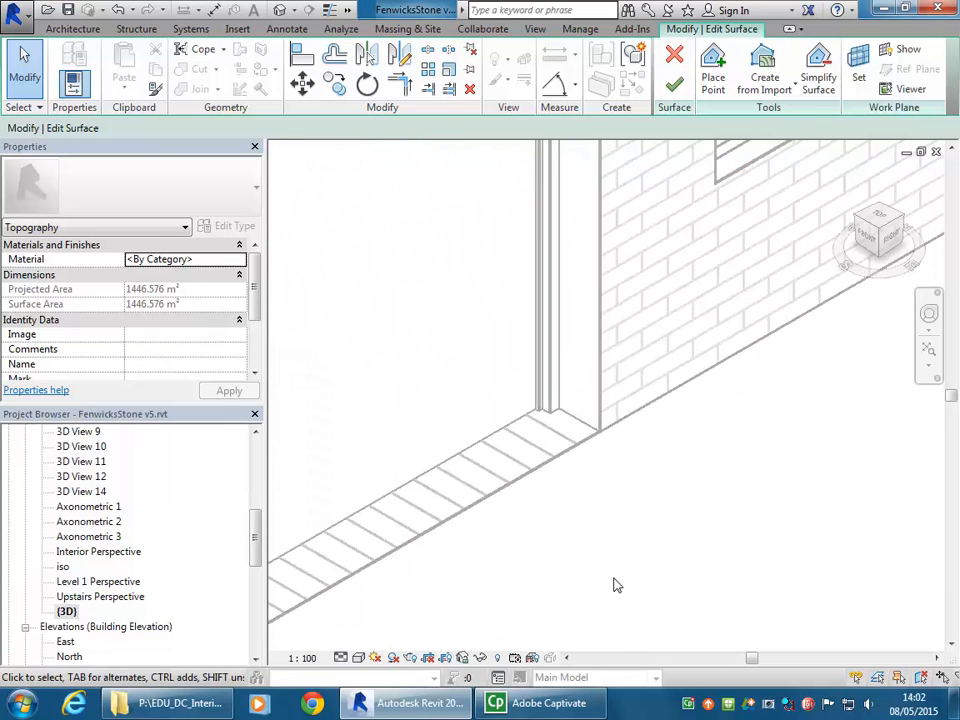
scroll(585, 445, down, 4)
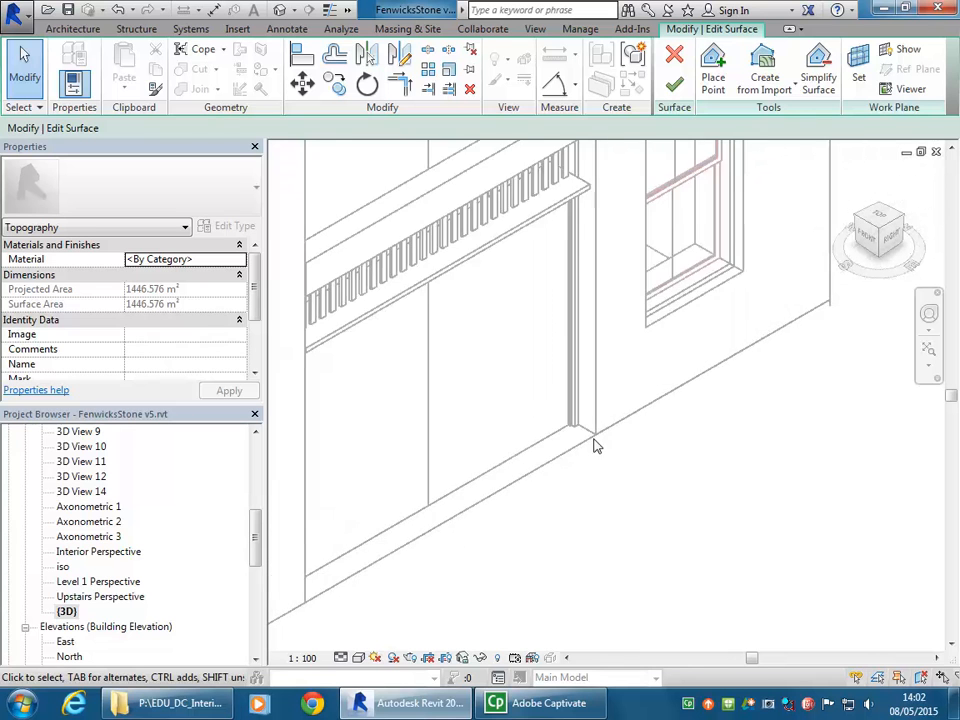
scroll(659, 359, up, 2)
scroll(731, 377, up, 5)
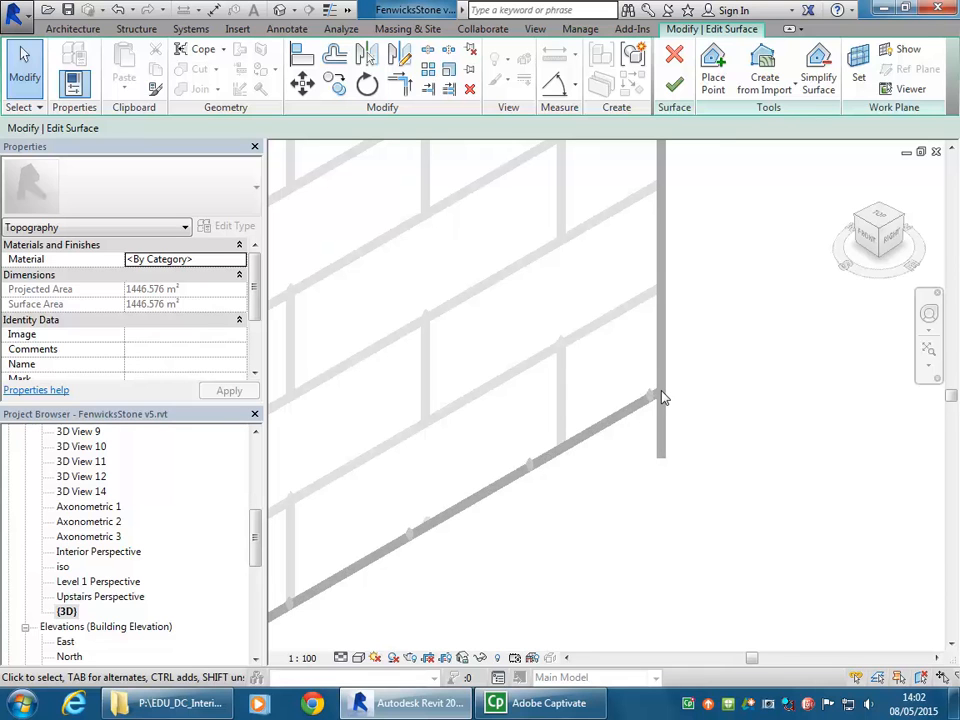
scroll(656, 439, down, 3)
scroll(656, 441, down, 8)
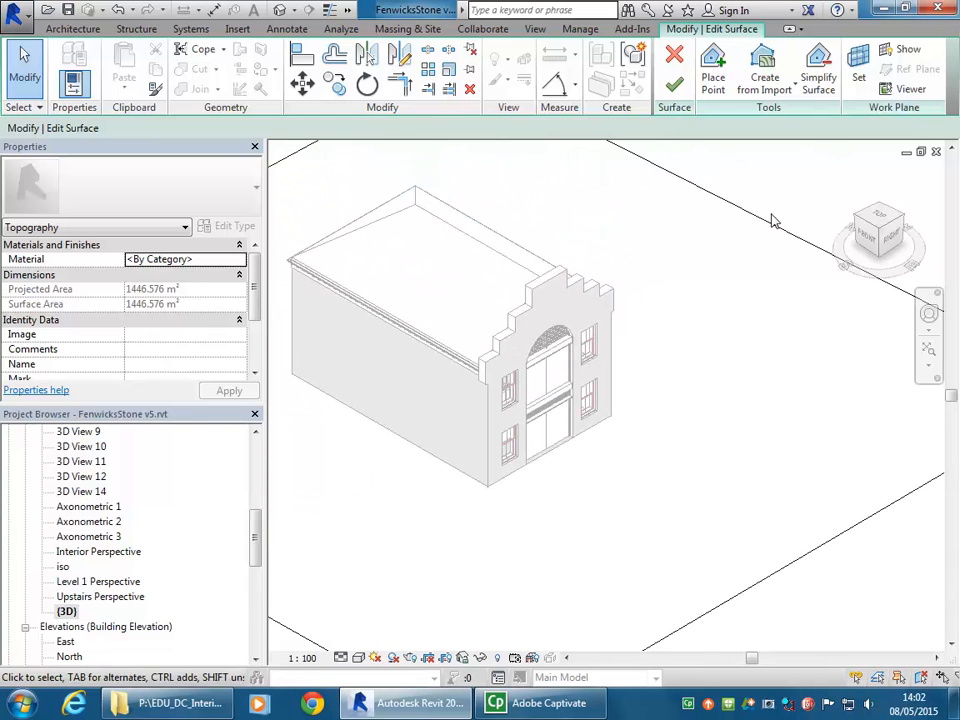
scroll(662, 354, down, 3)
middle_drag(662, 354, 698, 384)
Step: Return to the Site floor plan with the toposurface still being edited
drag(253, 544, 251, 489)
double_click(67, 461)
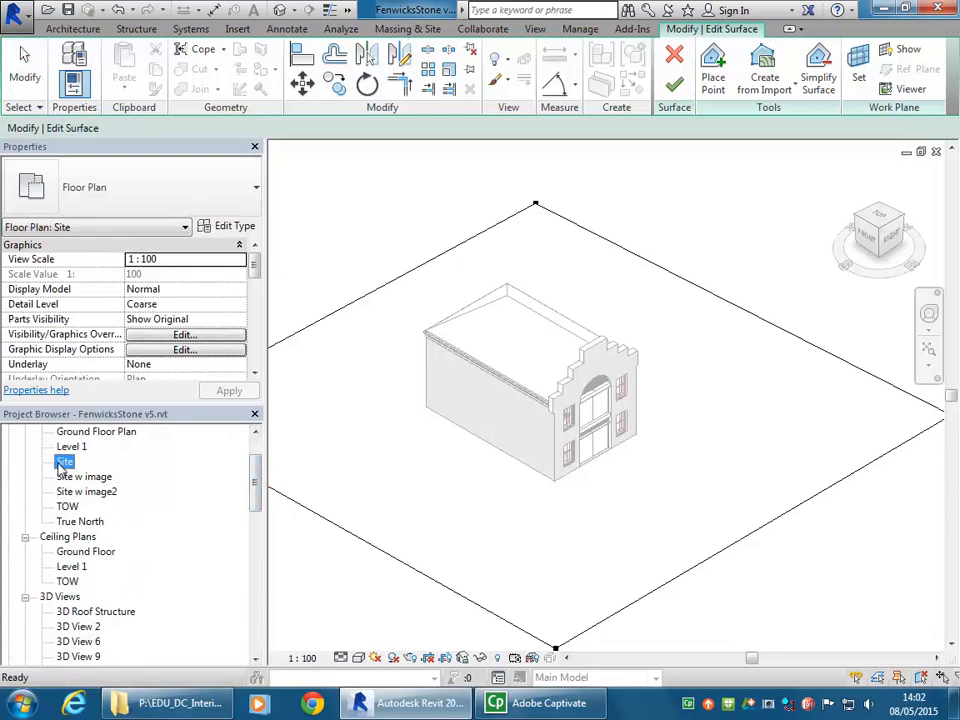
Step: Place a toposurface point at 2000 absolute elevation a short distance beyond the square's upper edge, left of its centre
scroll(524, 422, up, 2)
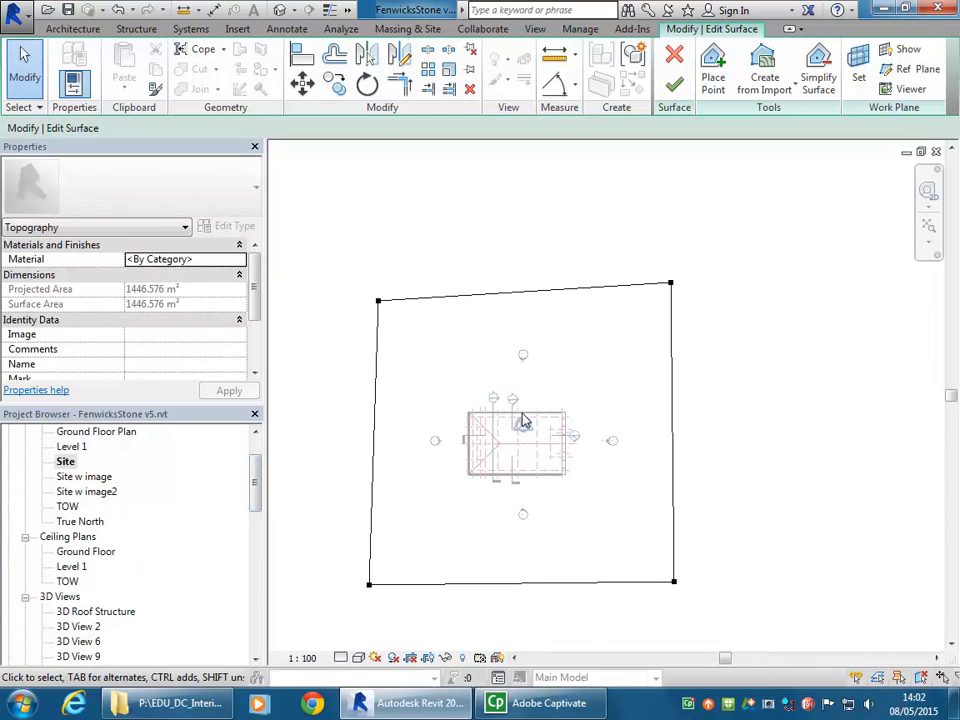
click(712, 80)
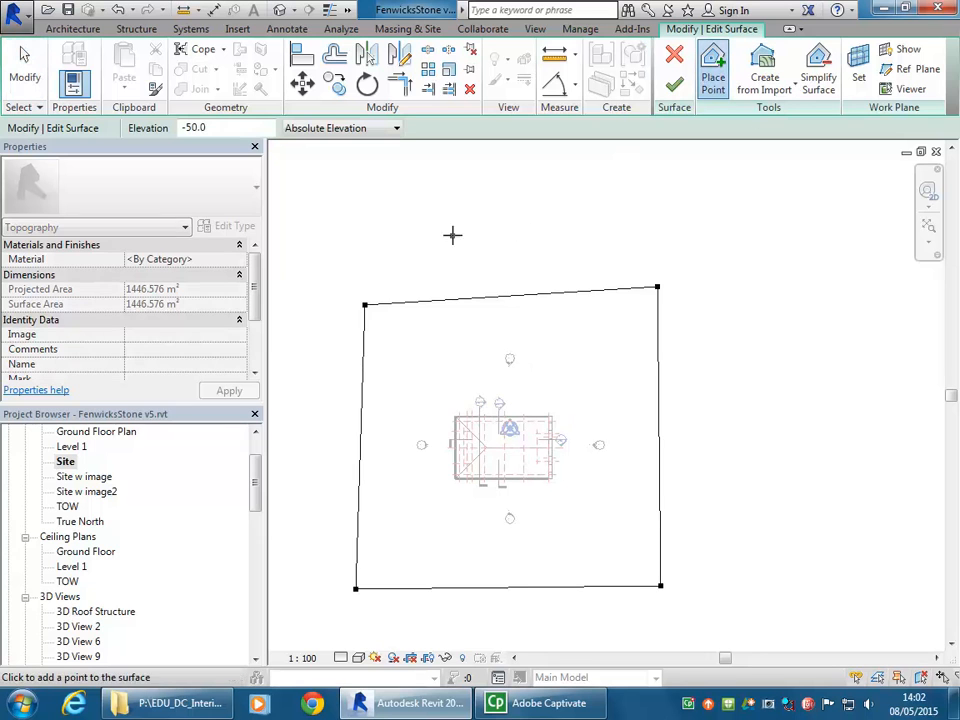
scroll(460, 254, down, 1)
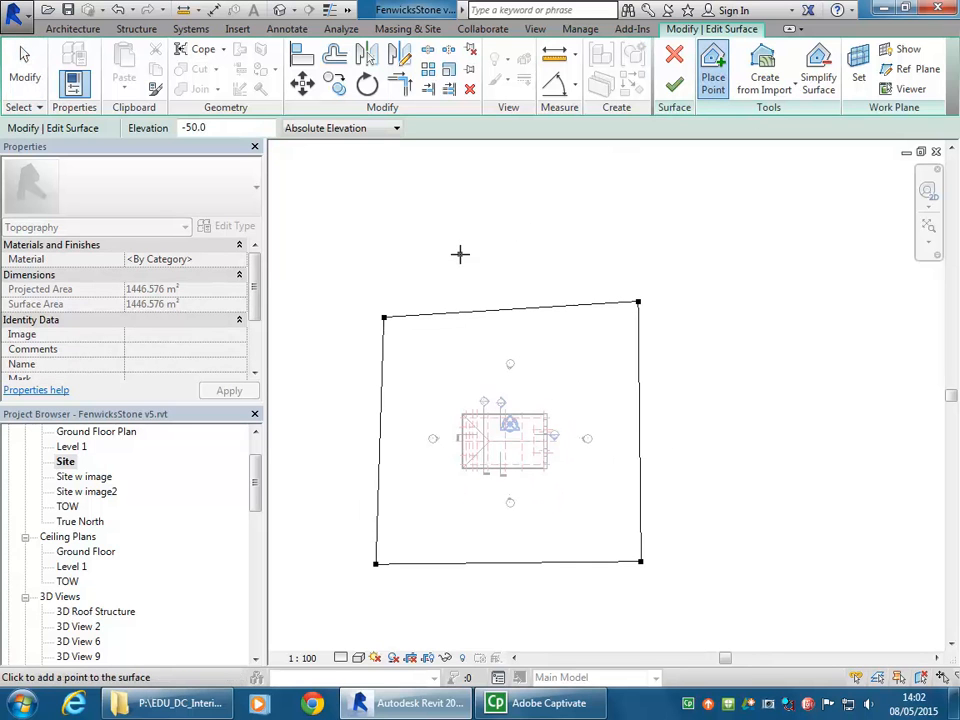
mouse_move(460, 254)
middle_down()
mouse_move(478, 274)
mouse_move(473, 268)
middle_up()
click(294, 199)
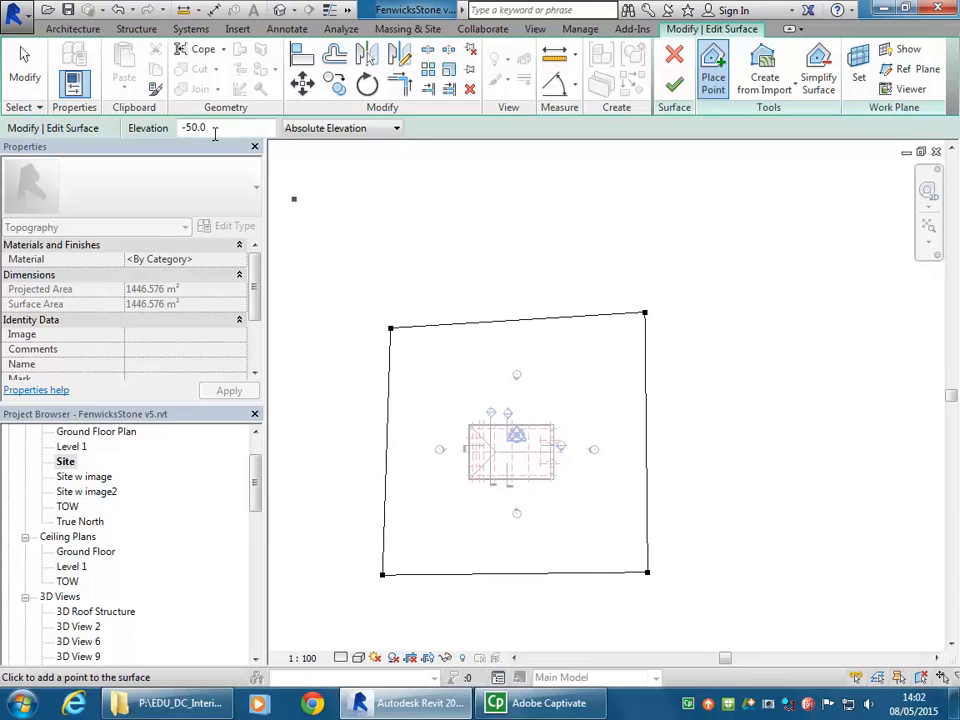
drag(214, 131, 100, 140)
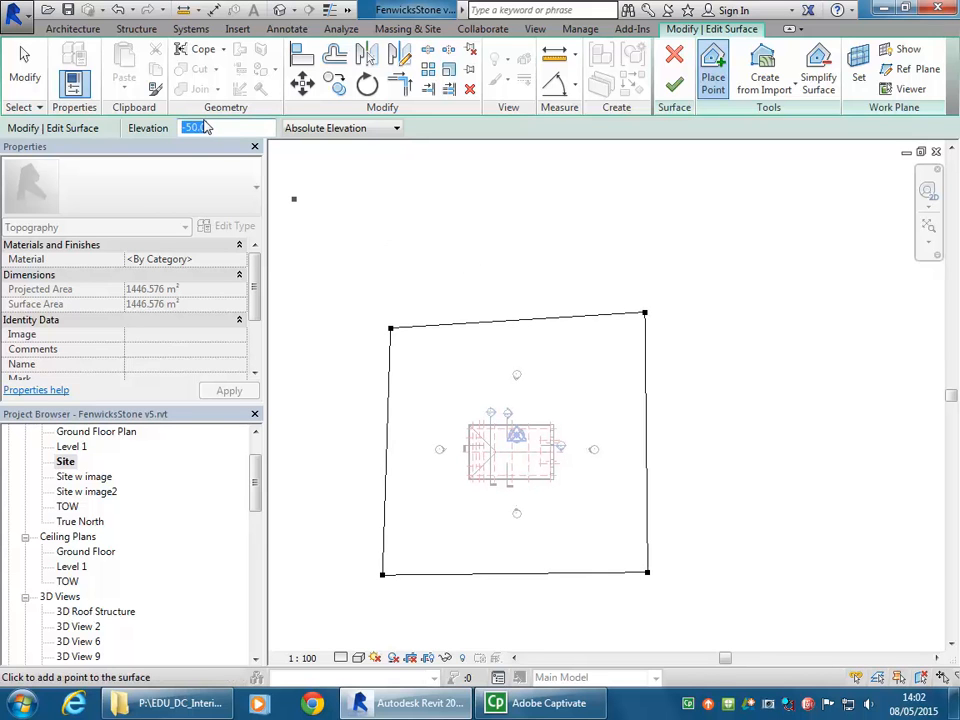
text(2000.0)
middle_drag(515, 237, 519, 260)
scroll(519, 260, down, 3)
scroll(519, 260, up, 1)
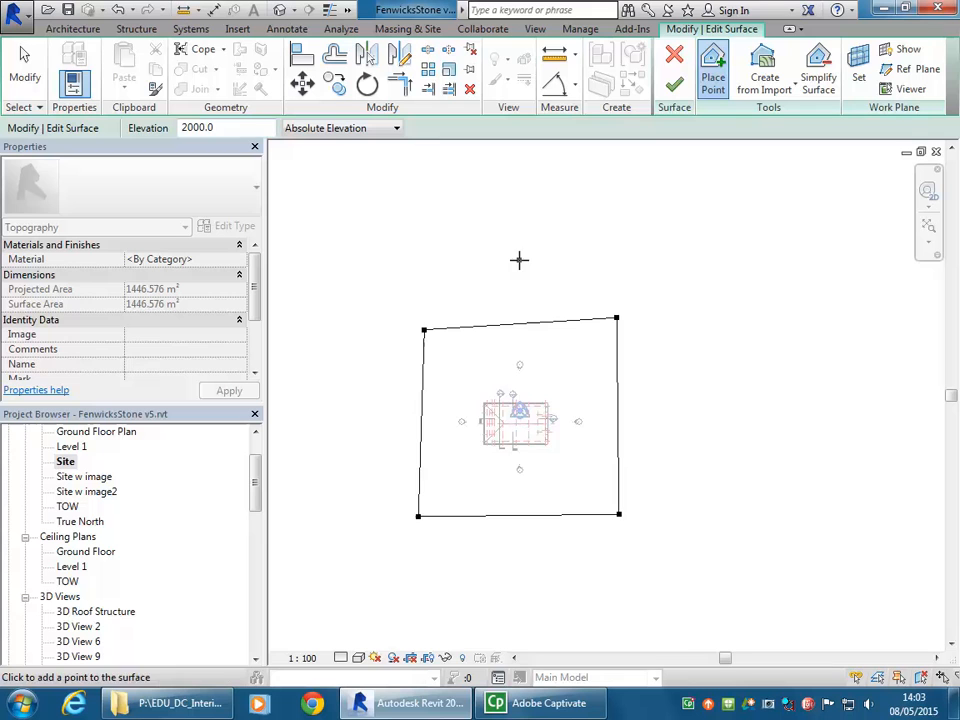
click(477, 226)
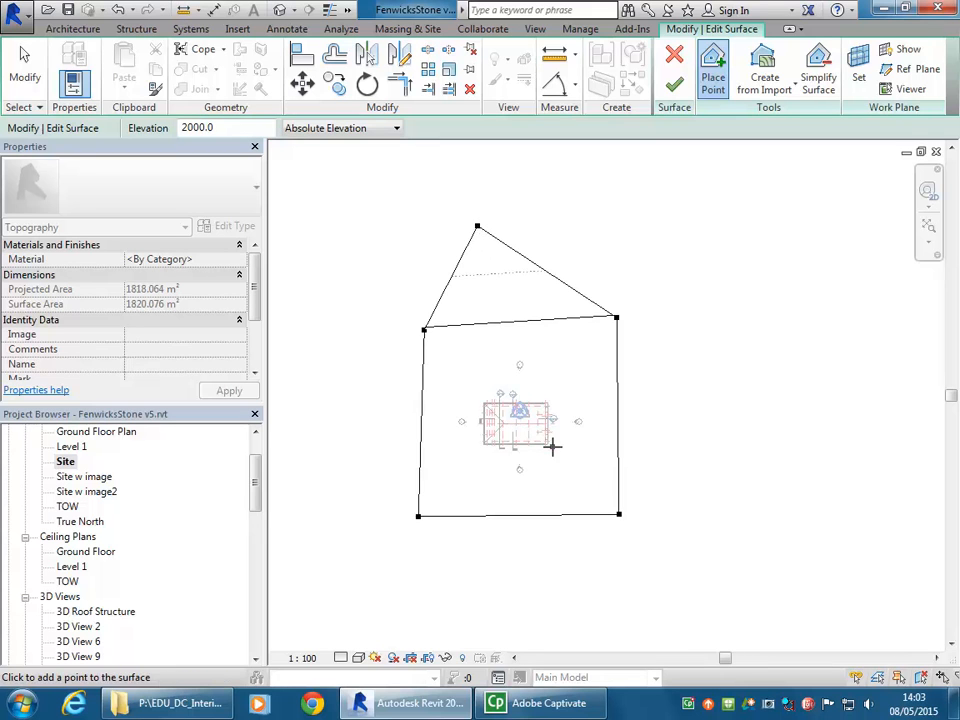
Step: Place a toposurface point at 5000 elevation farther beyond the square's upper edge, up and right of the 2000 point
middle_drag(530, 281, 536, 306)
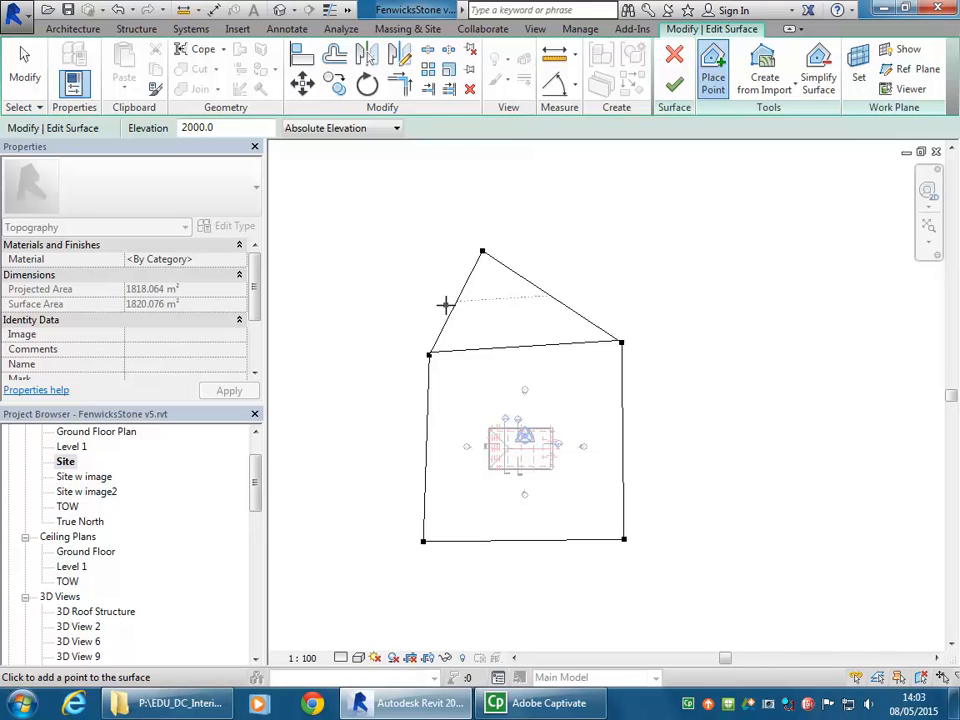
double_click(240, 129)
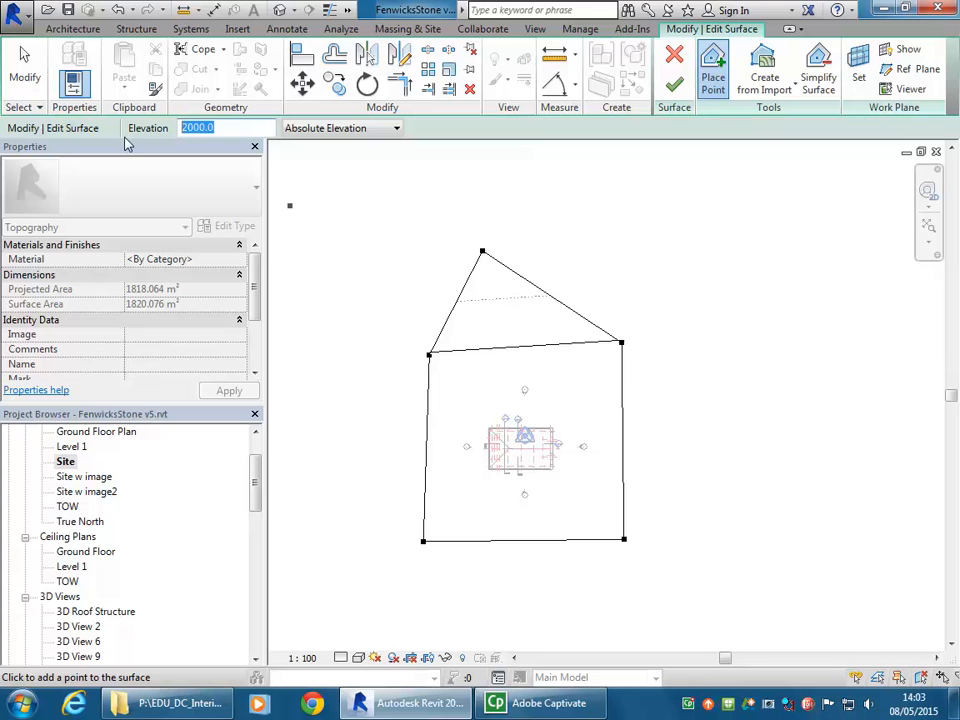
text(5000)
key(Return)
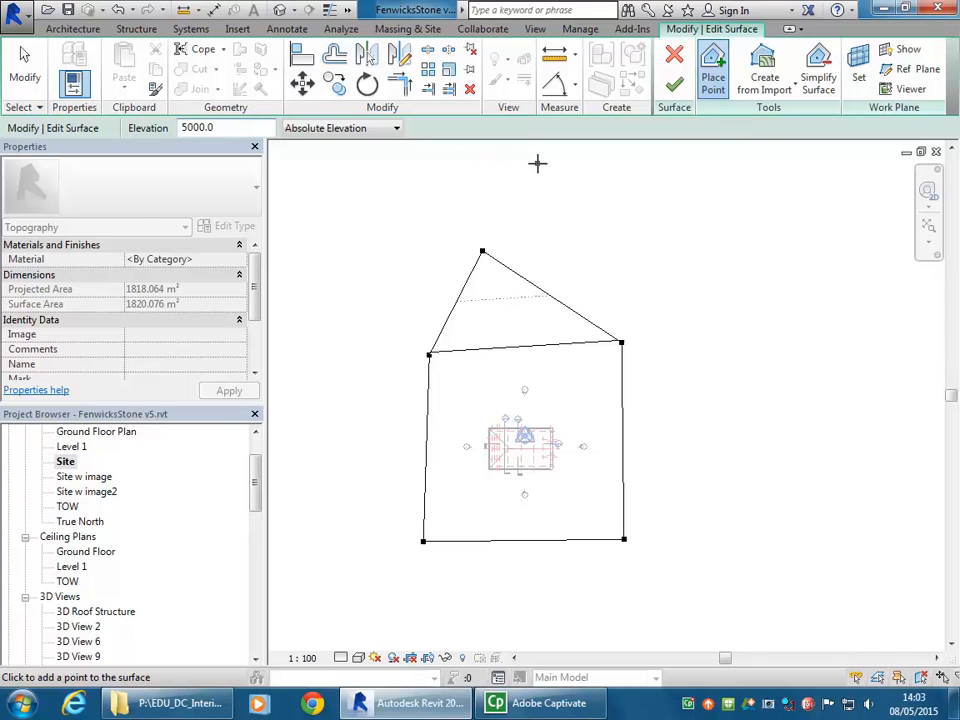
click(586, 179)
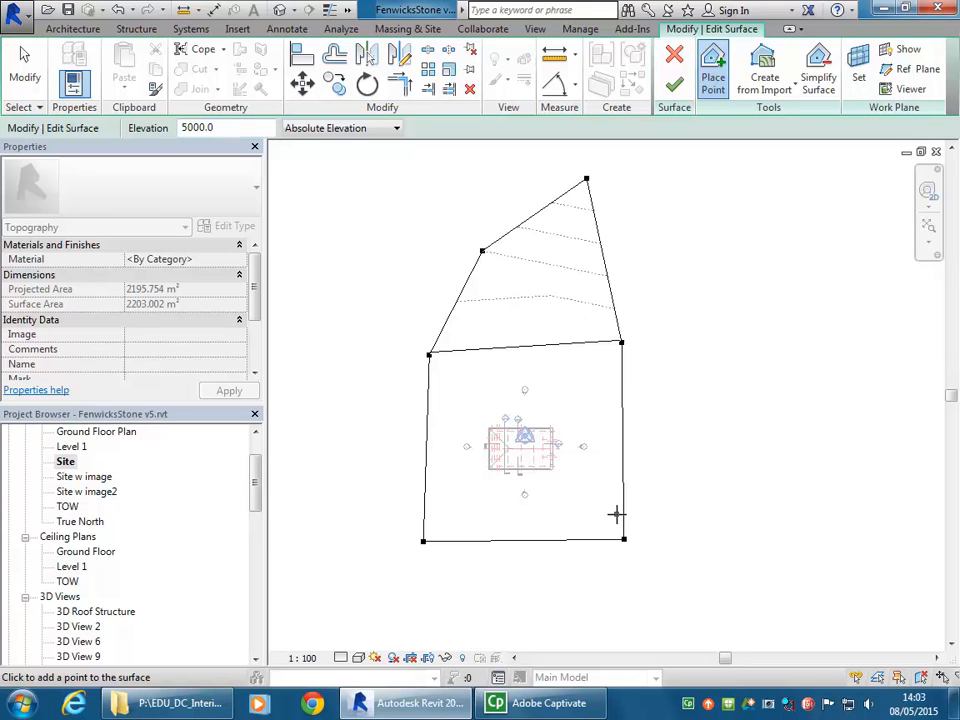
Step: Place a toposurface point at 4000 elevation outside the square, up and left of its upper-left corner
middle_drag(390, 225, 404, 258)
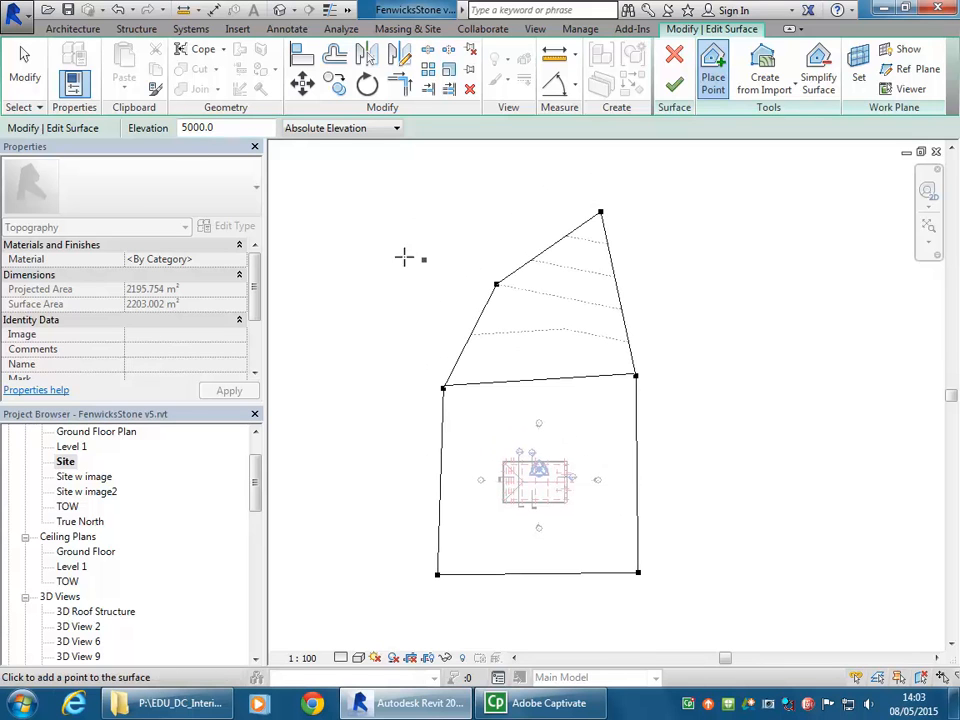
drag(228, 127, 116, 129)
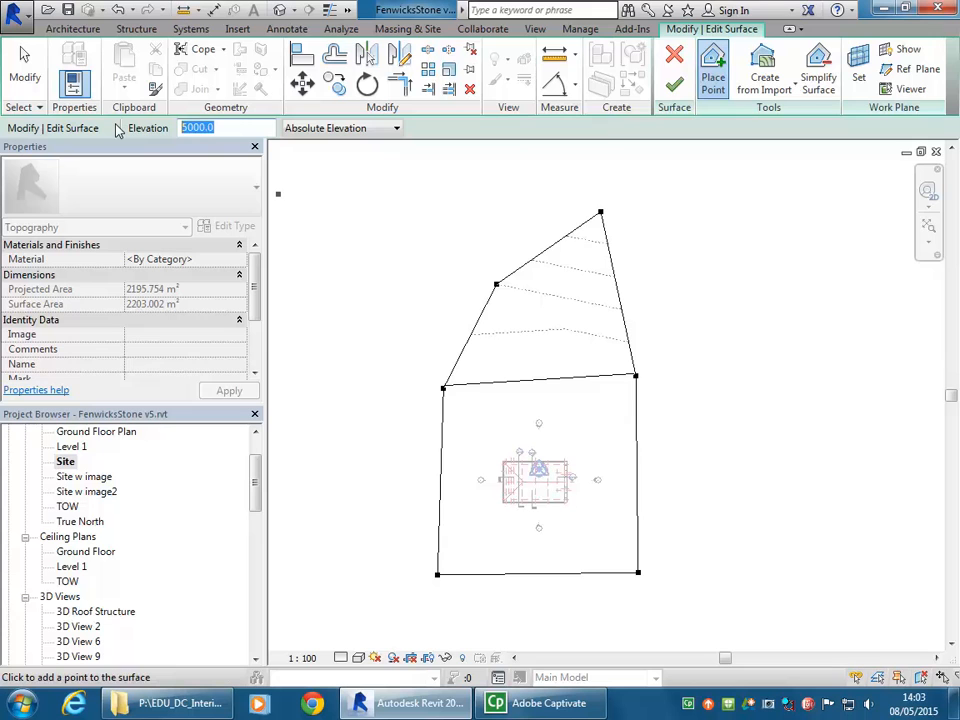
text(4000)
key(Return)
click(377, 257)
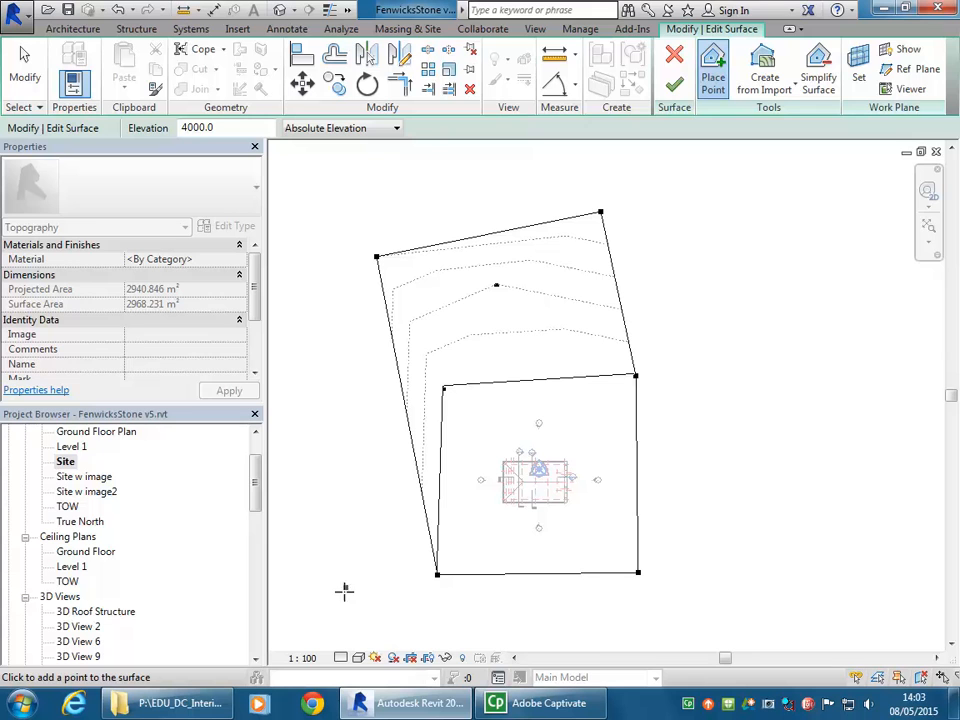
Step: Place three toposurface points at -3000 elevation in a row below the square, extending past it on both sides
drag(240, 129, 148, 133)
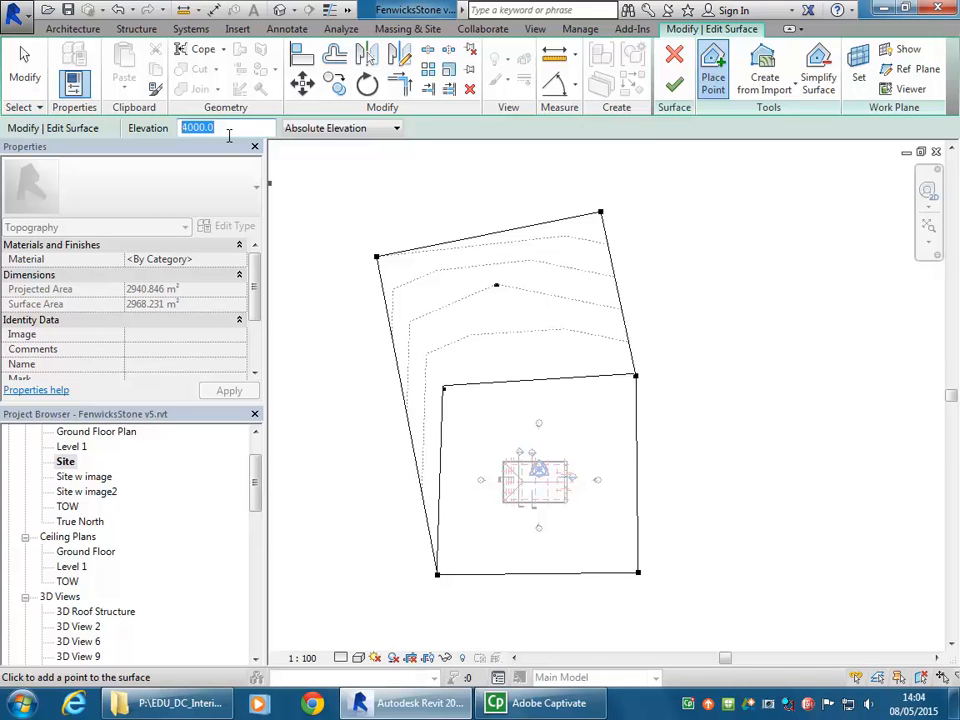
text(-3)
middle_drag(560, 495, 546, 395)
scroll(544, 398, down, 1)
click(580, 590)
click(396, 584)
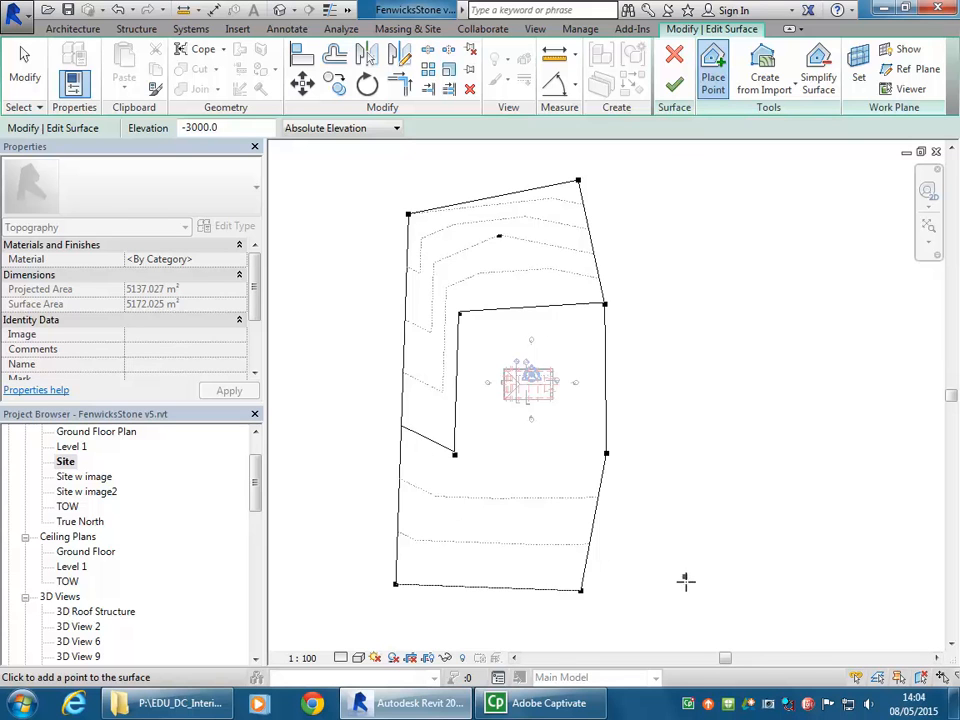
click(676, 610)
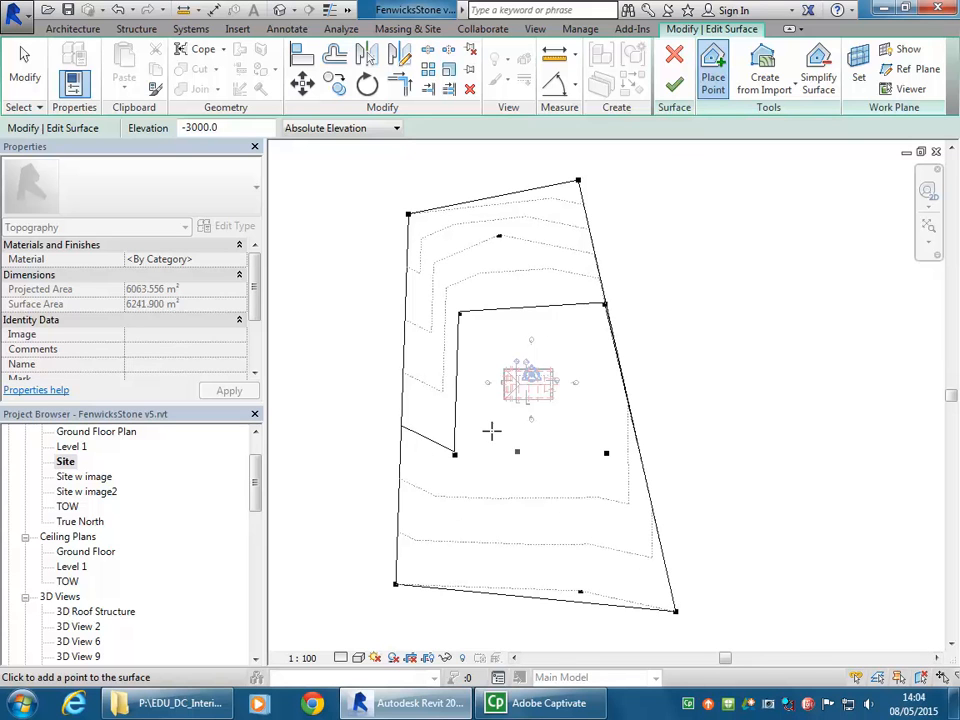
Step: Place two toposurface points at -10000 elevation as outer corners well below the row of -3000 points
click(240, 127)
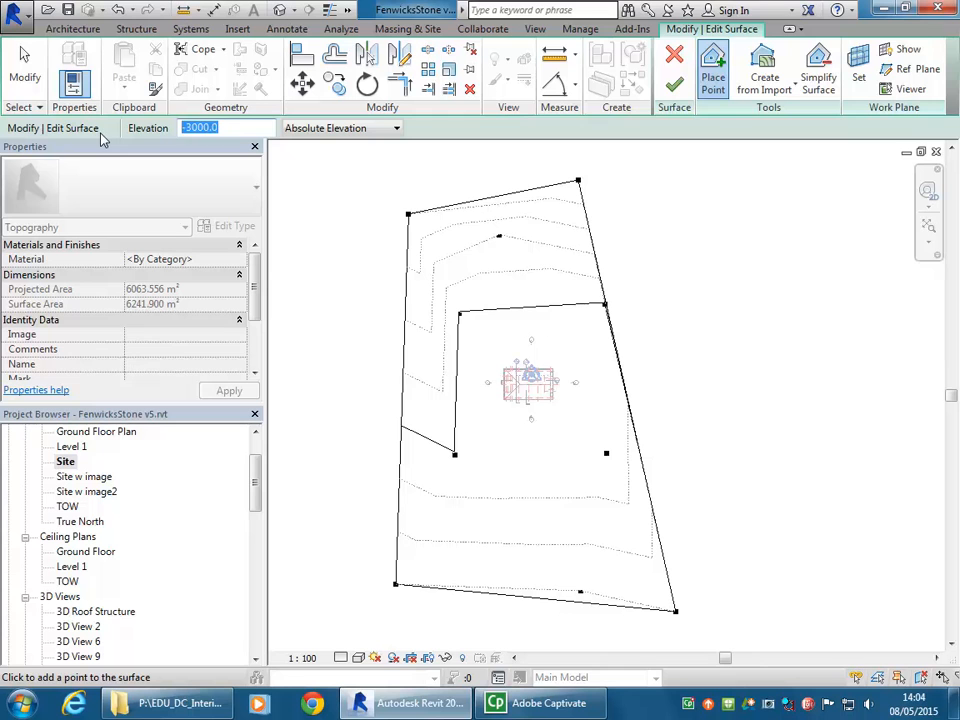
text(-10000)
key(Return)
scroll(559, 448, down, 3)
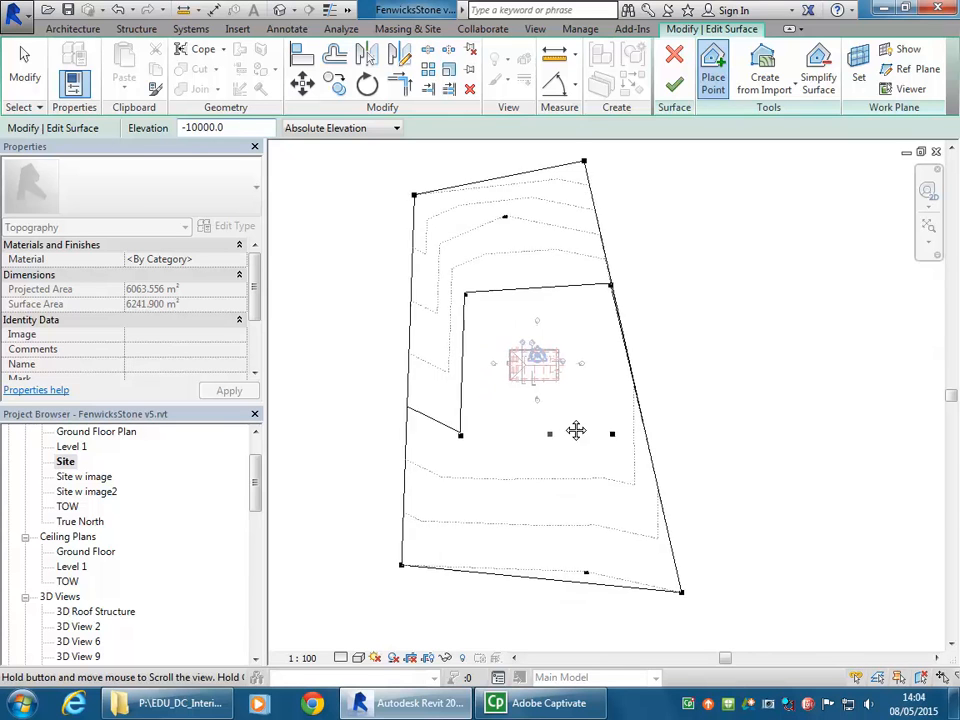
click(462, 598)
click(652, 617)
middle_drag(541, 391, 536, 405)
scroll(530, 420, up, 2)
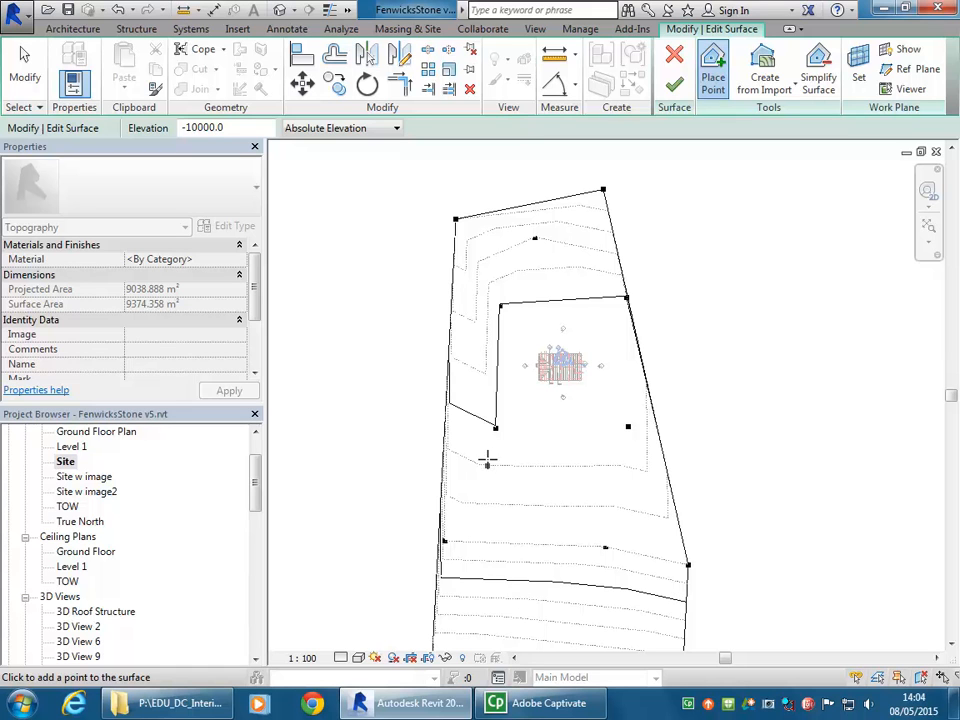
Step: Place two toposurface points at 10000 elevation as outer corners beyond the 4000 and 5000 points
click(241, 128)
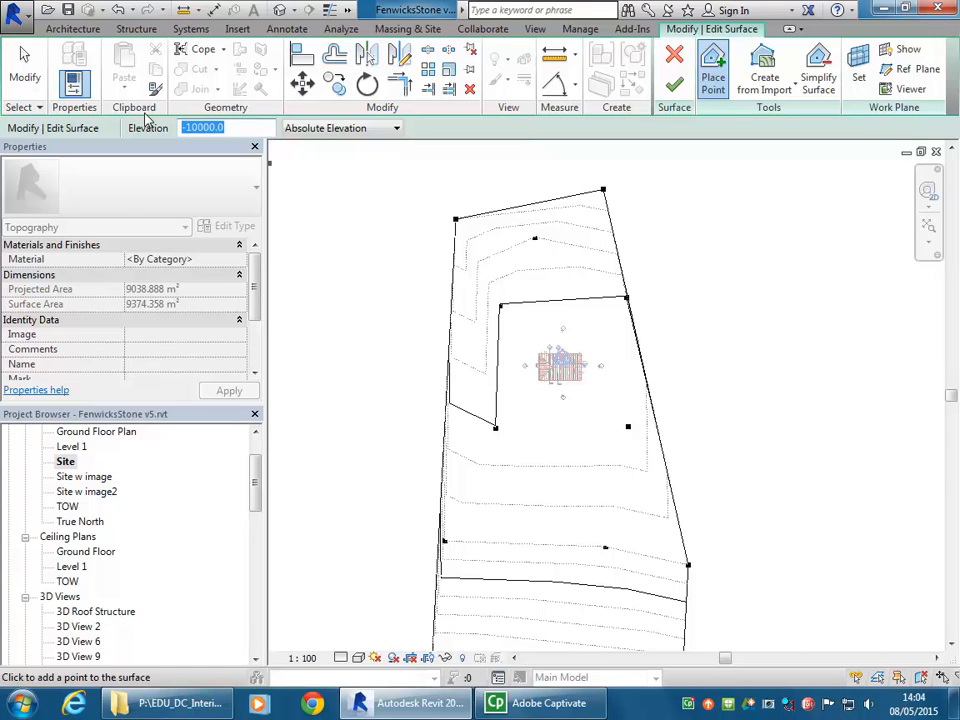
text(1)
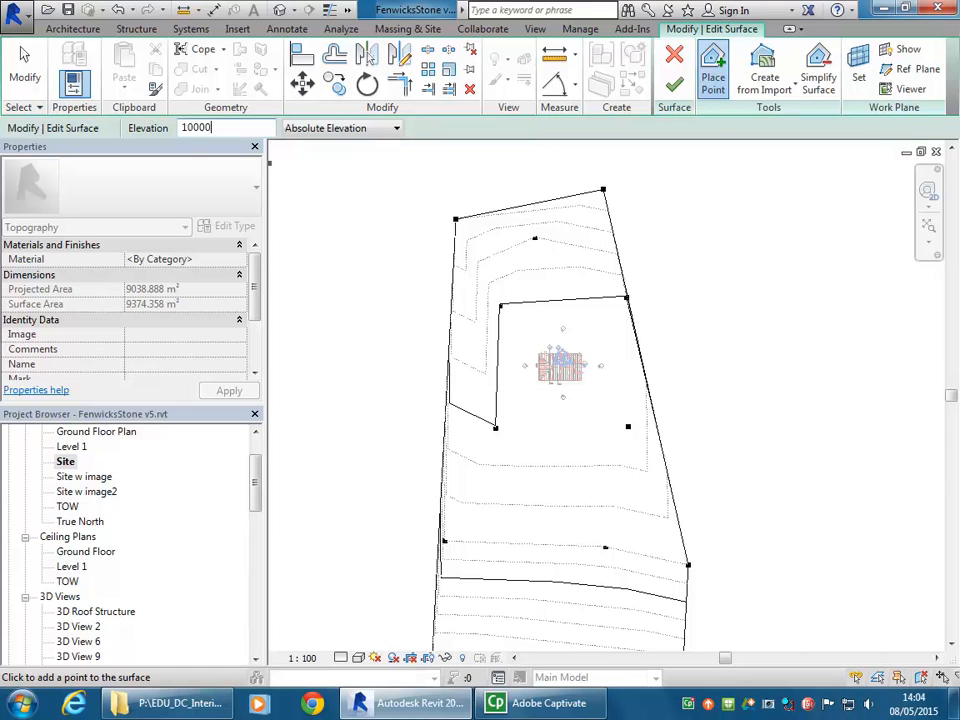
click(350, 168)
middle_drag(505, 330, 490, 408)
click(609, 190)
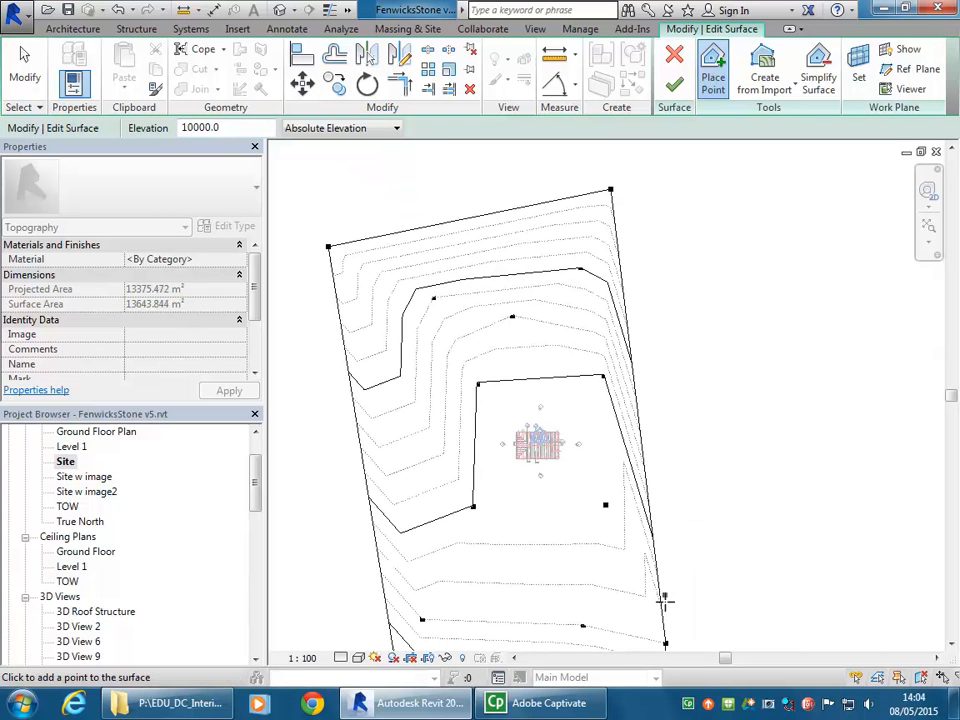
Step: Examine the contour lines around the building and the flat square in the Site plan
scroll(448, 468, up, 1)
scroll(514, 561, down, 1)
middle_drag(514, 561, 552, 492)
scroll(551, 553, down, 1)
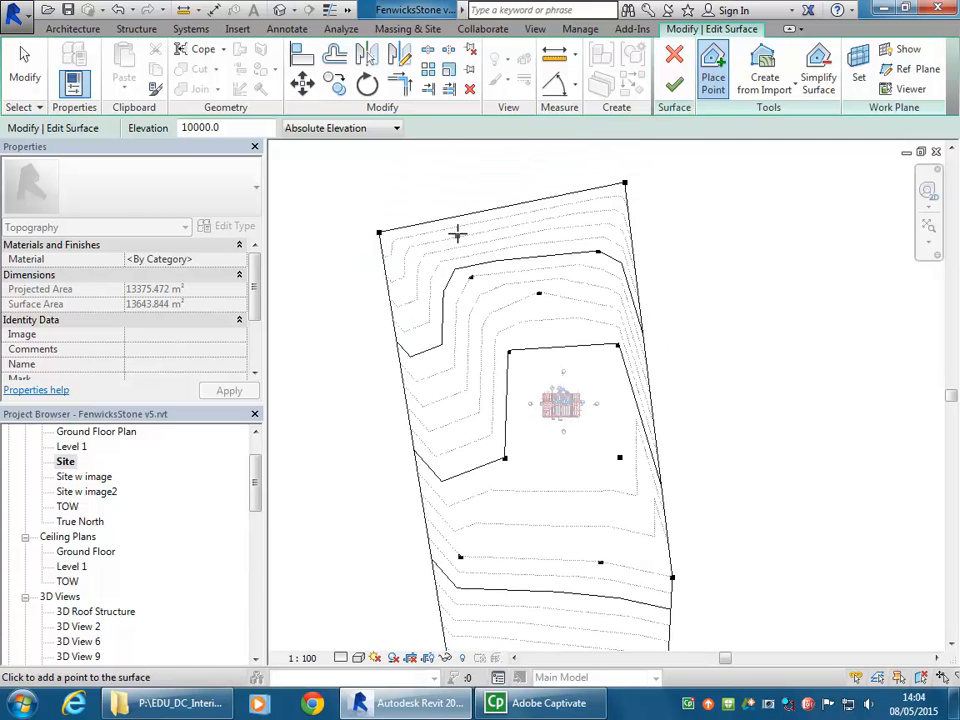
scroll(481, 329, down, 1)
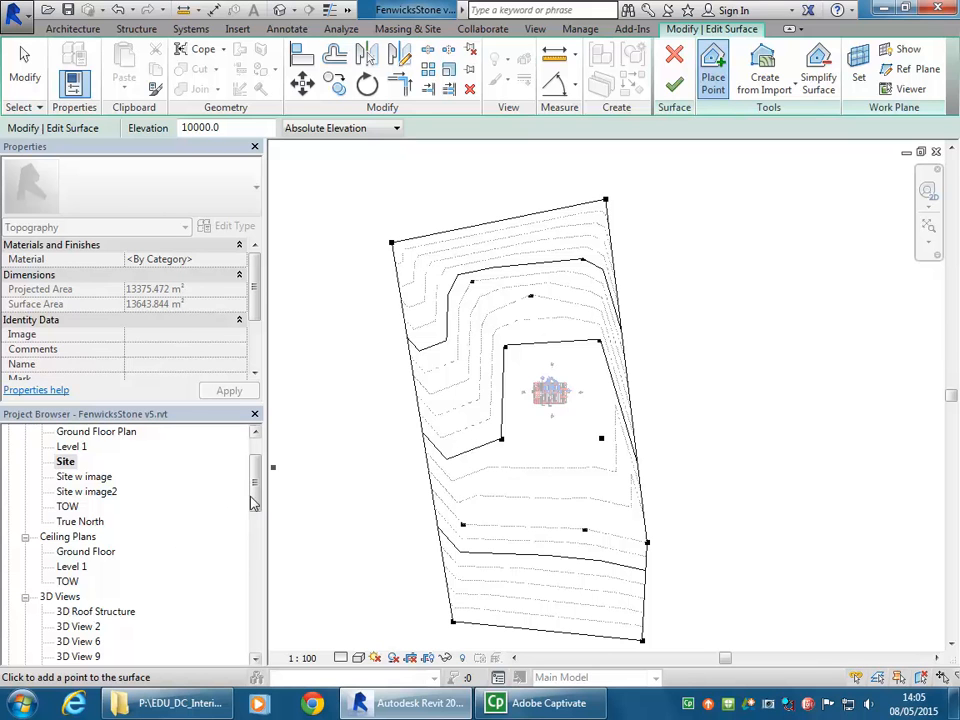
scroll(470, 480, up, 3)
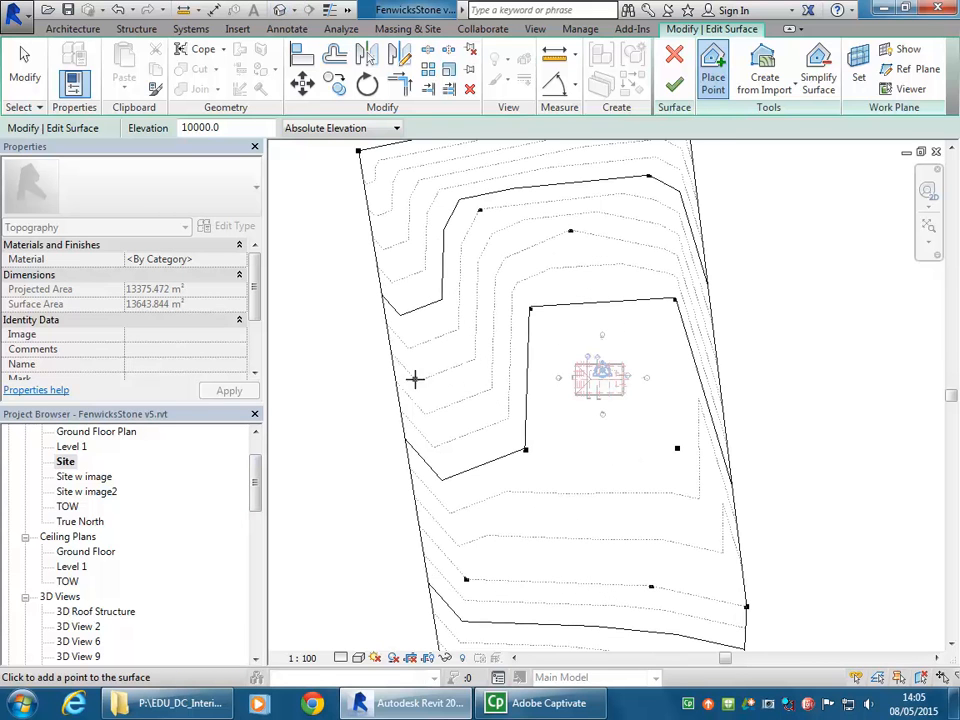
scroll(452, 508, down, 1)
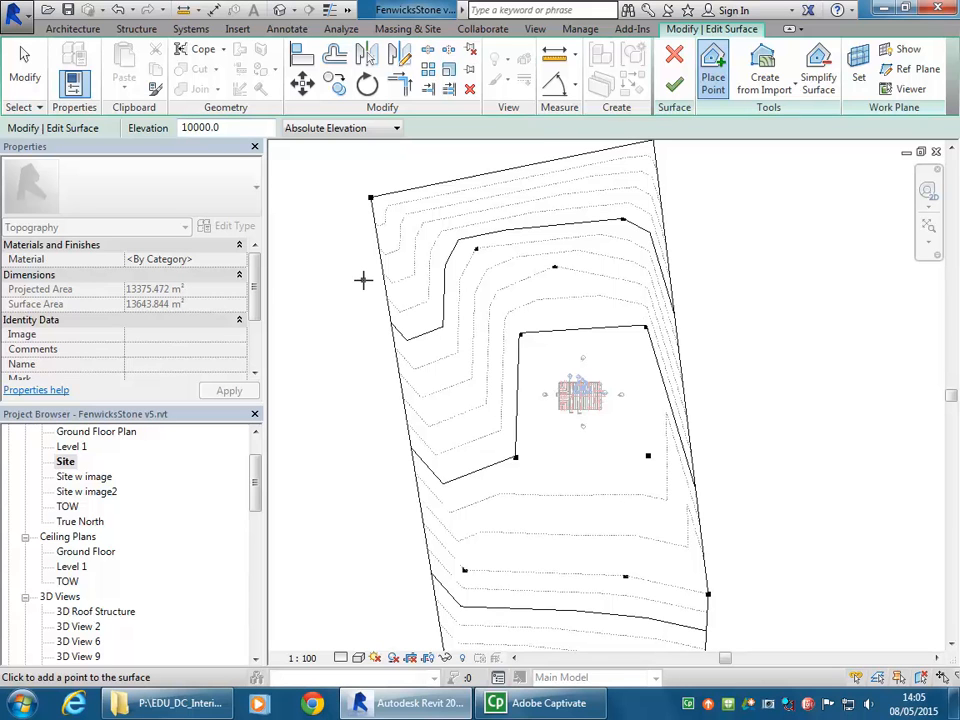
Step: Open the {3D} view and examine the sloping terrain around the building from several sides
click(280, 12)
scroll(598, 349, down, 5)
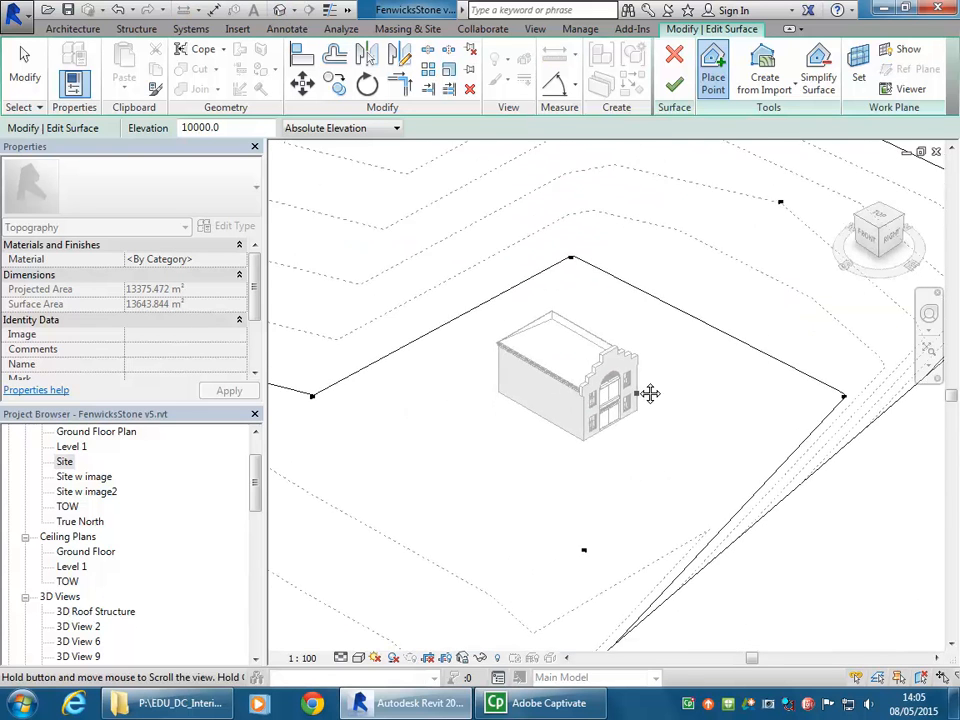
shift+middle_drag(621, 450, 583, 419)
scroll(627, 380, up, 1)
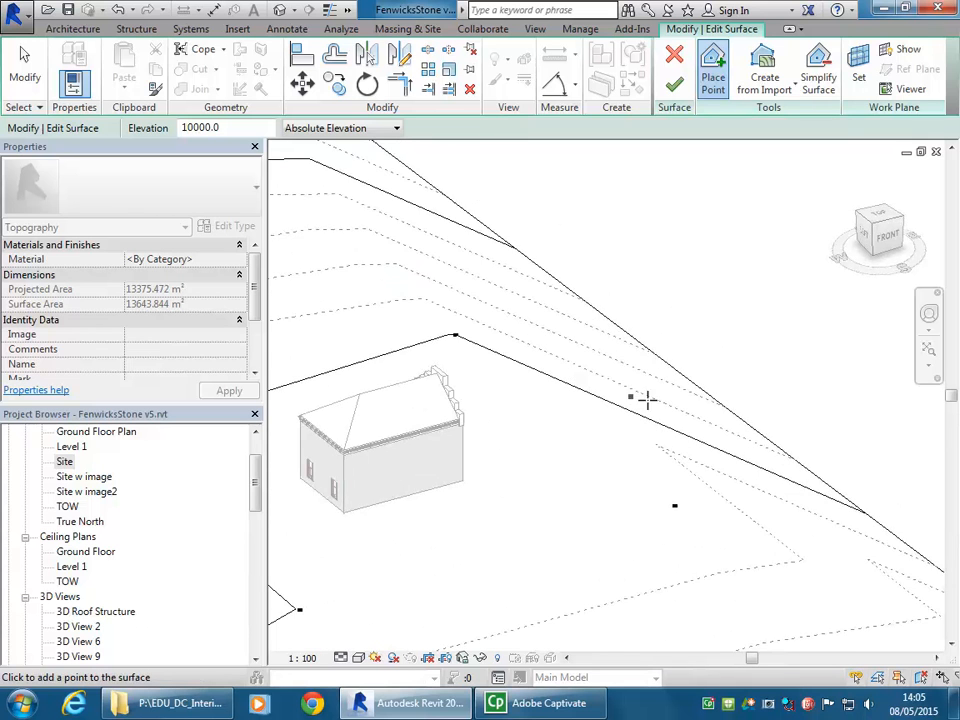
scroll(600, 412, down, 2)
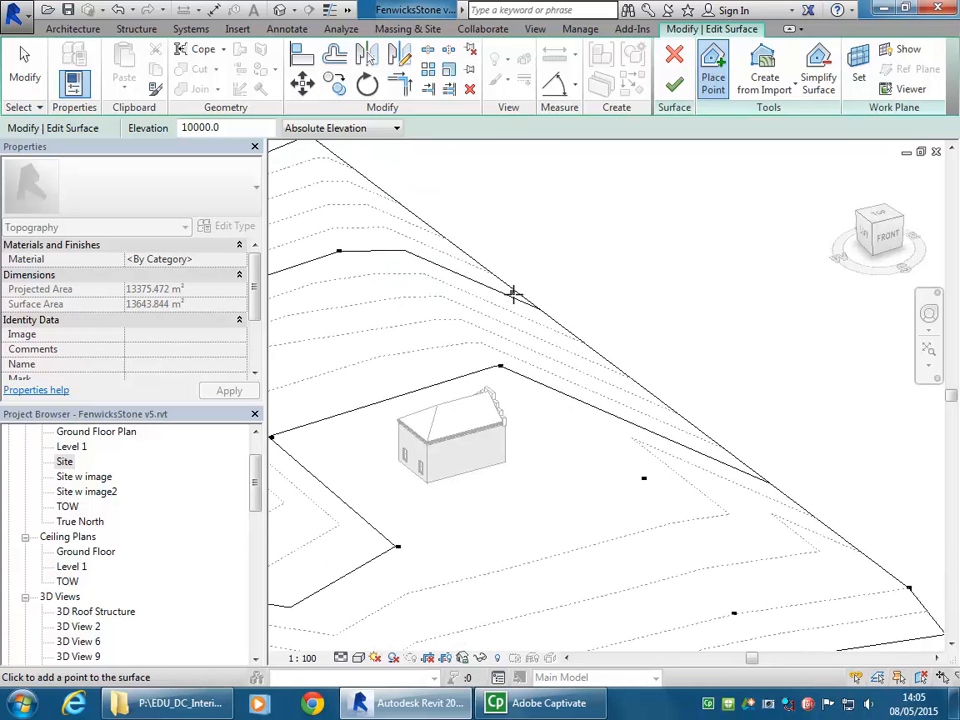
click(671, 430)
shift+middle_drag(590, 345, 497, 456)
shift+middle_drag(598, 456, 323, 452)
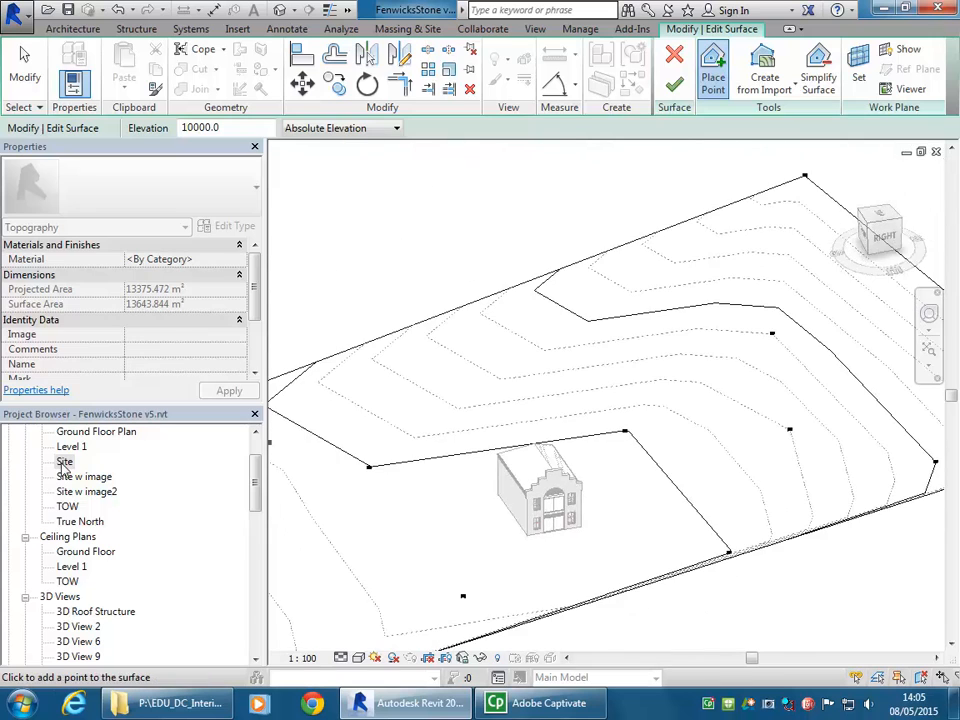
Step: In the Site plan, place three toposurface points at -50 elevation extending the flat area westward from the building to the site's edge
double_click(64, 462)
scroll(505, 510, up, 3)
scroll(530, 440, up, 1)
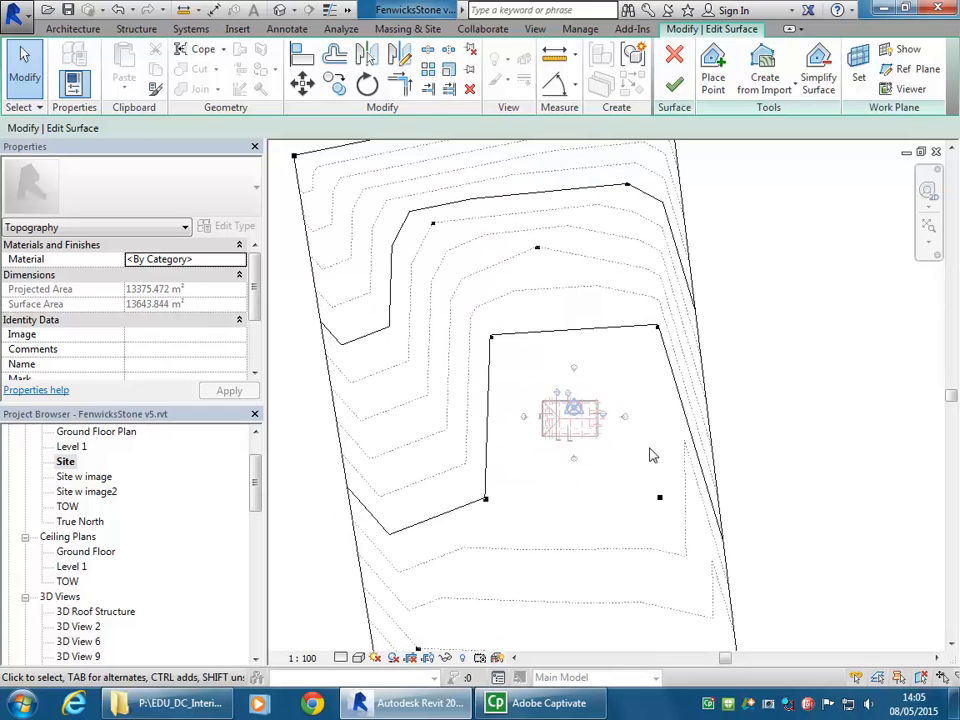
click(713, 68)
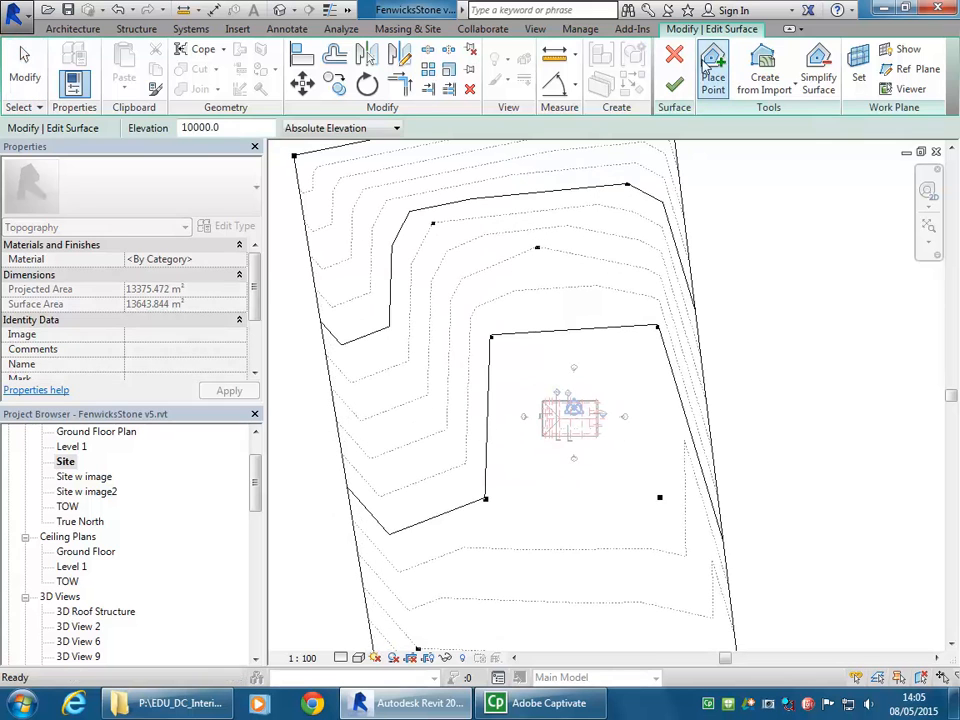
double_click(229, 126)
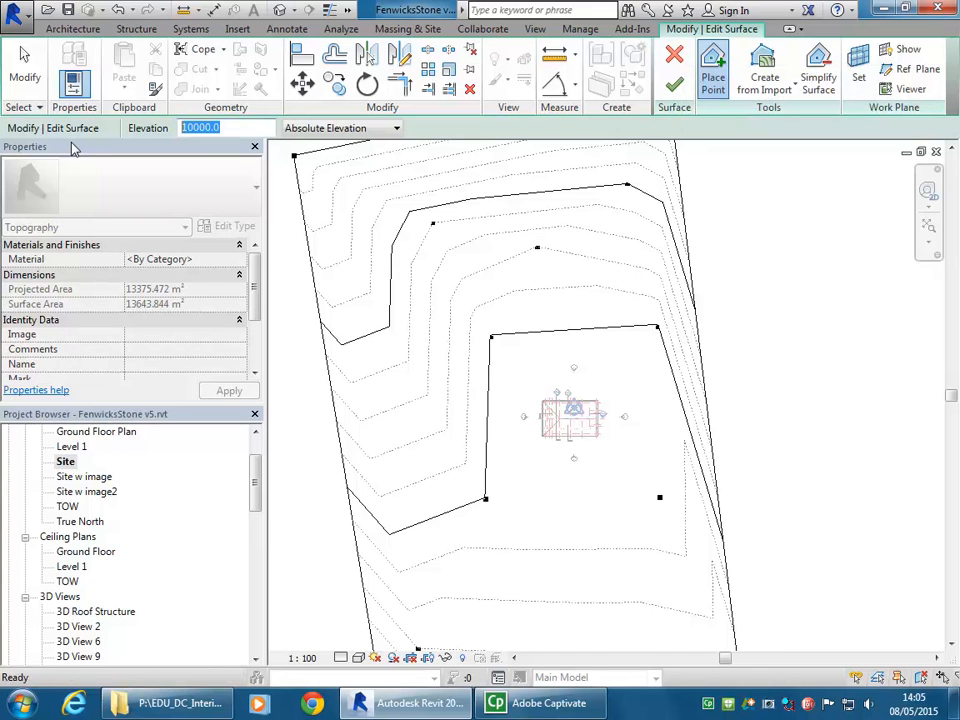
text(-50)
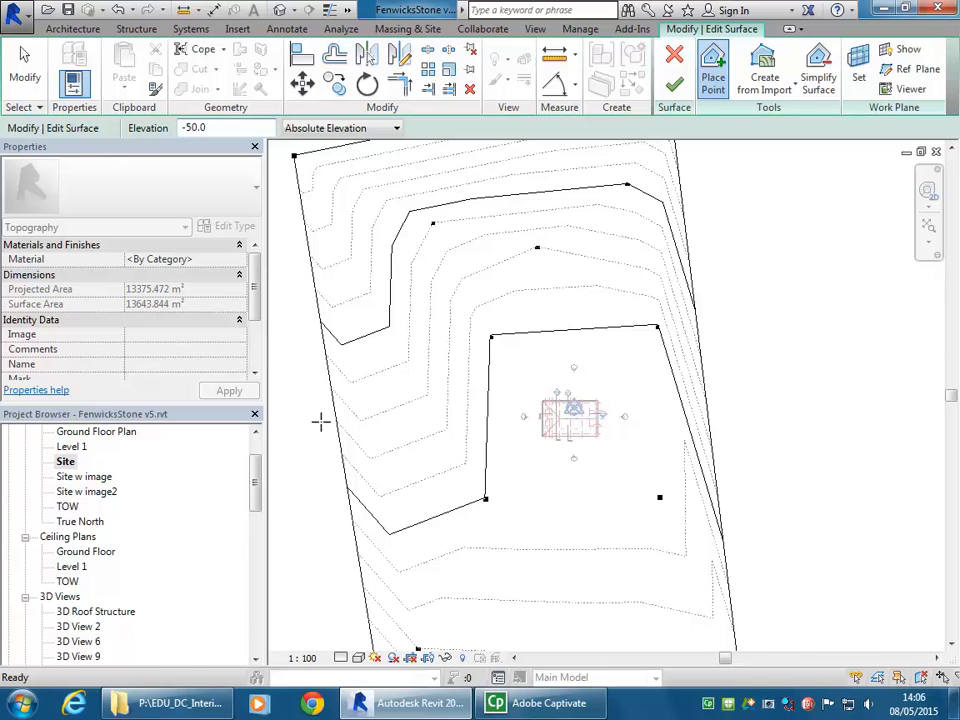
click(421, 355)
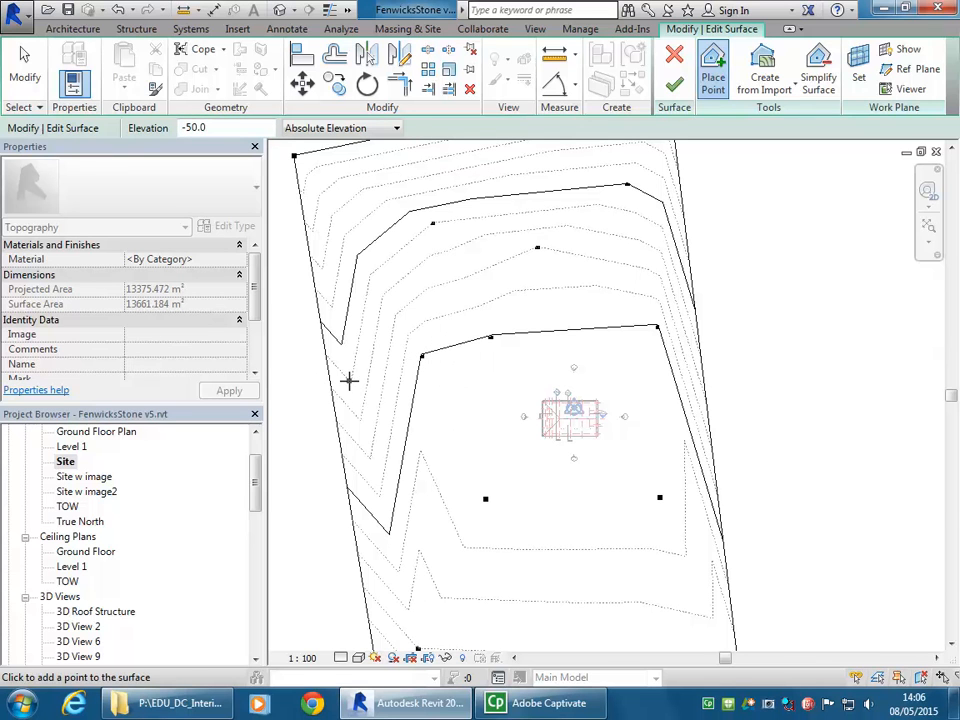
click(349, 379)
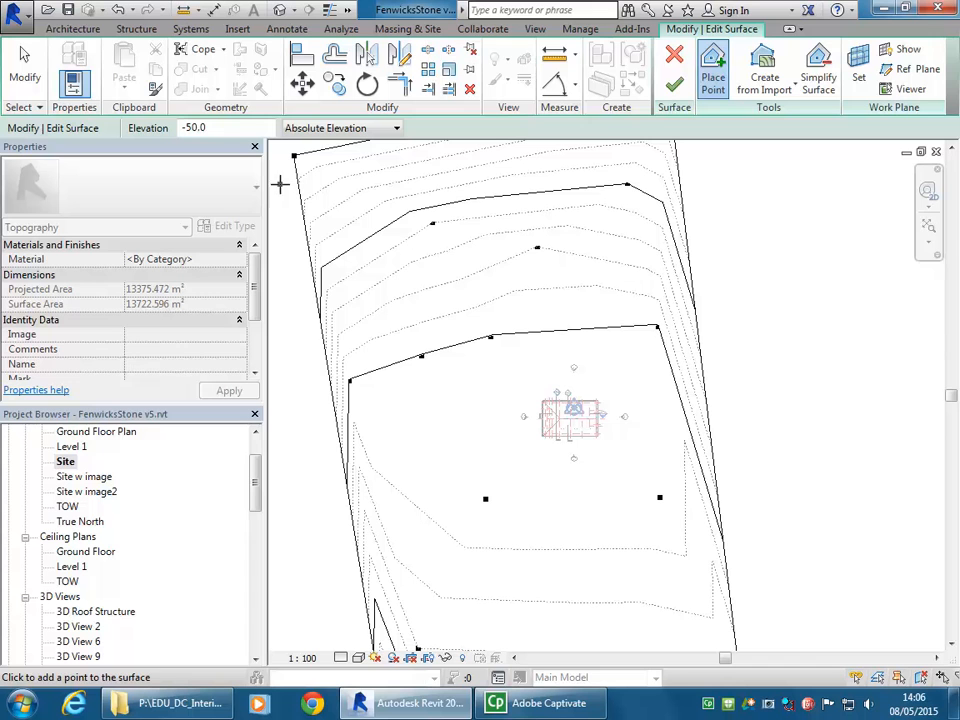
click(329, 387)
middle_drag(362, 509, 356, 444)
scroll(356, 444, down, 1)
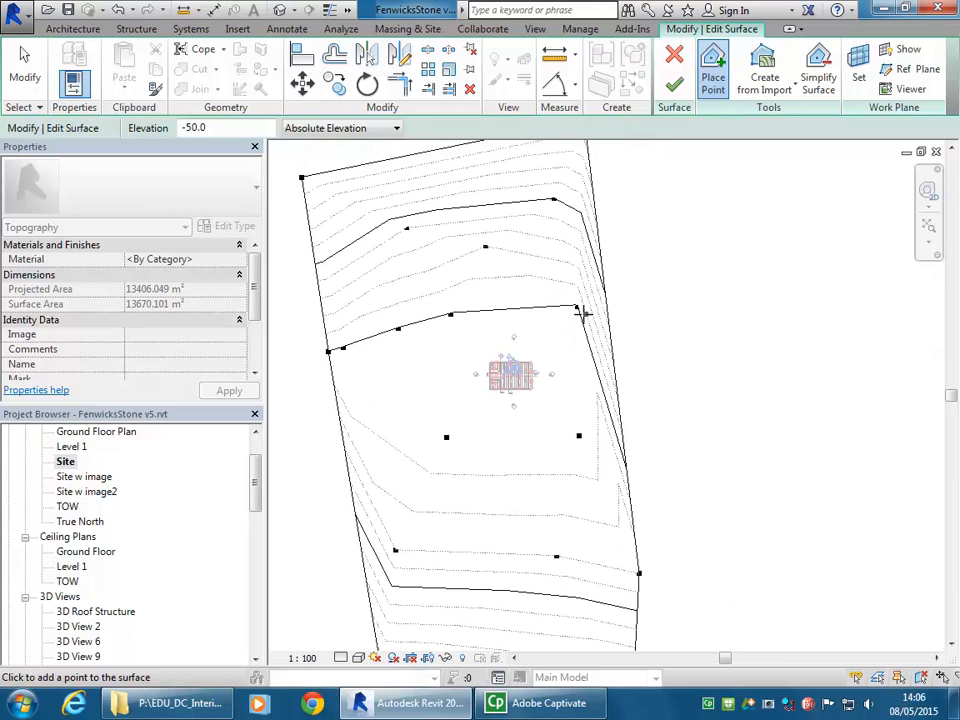
Step: Place three more toposurface points at -50 elevation east of the building to widen the flat area to the opposite edge
scroll(590, 280, up, 2)
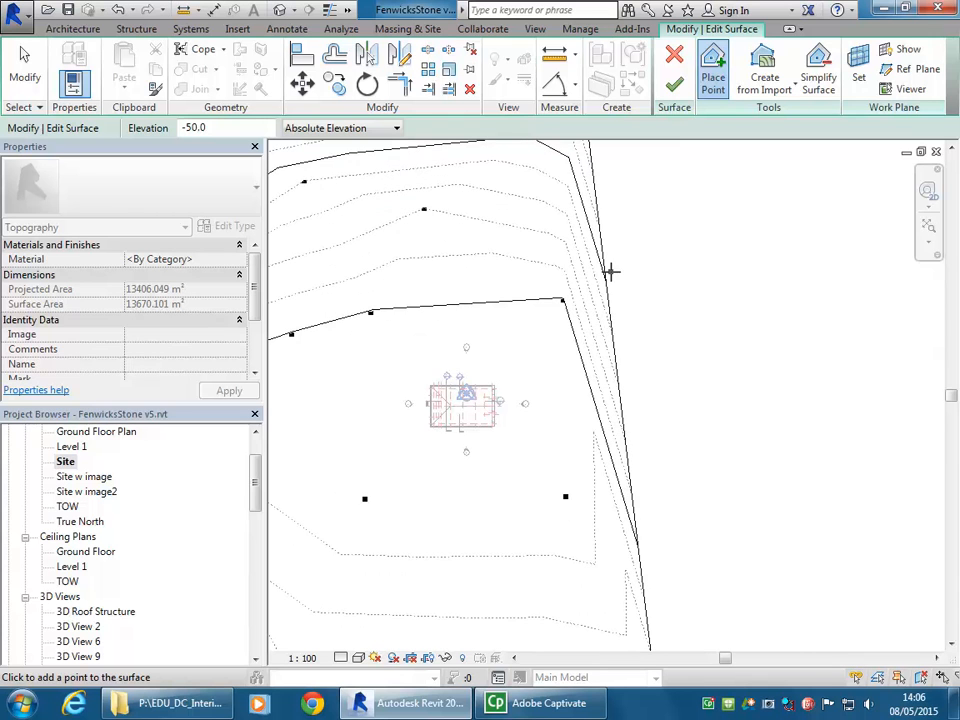
click(594, 300)
click(623, 320)
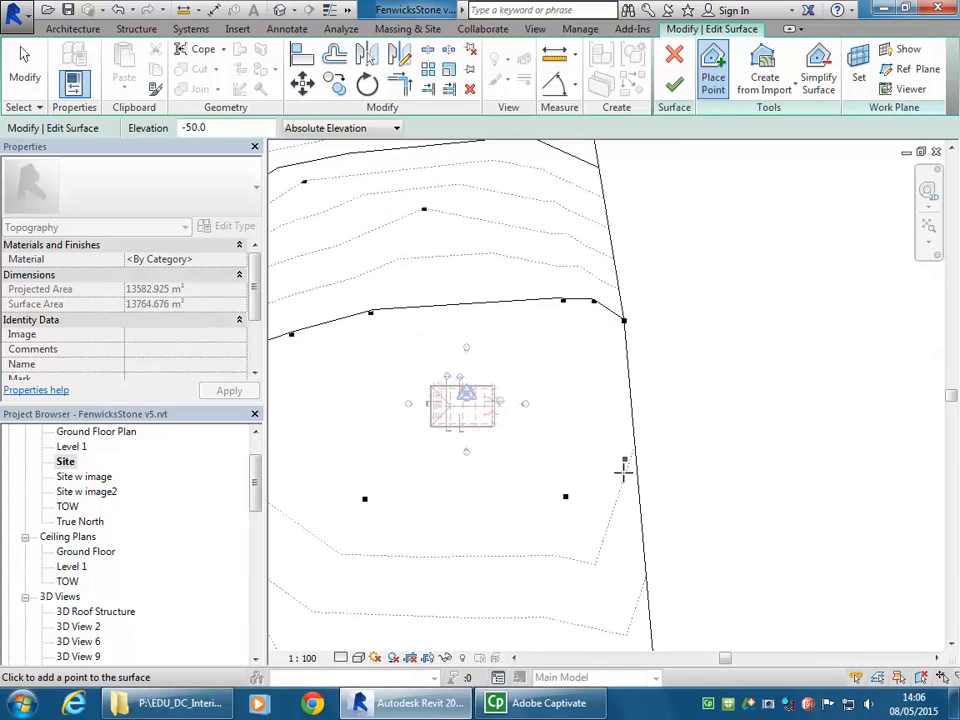
click(643, 501)
scroll(541, 465, down, 1)
middle_drag(541, 465, 621, 449)
scroll(398, 467, up, 1)
scroll(455, 447, down, 2)
middle_drag(455, 447, 443, 400)
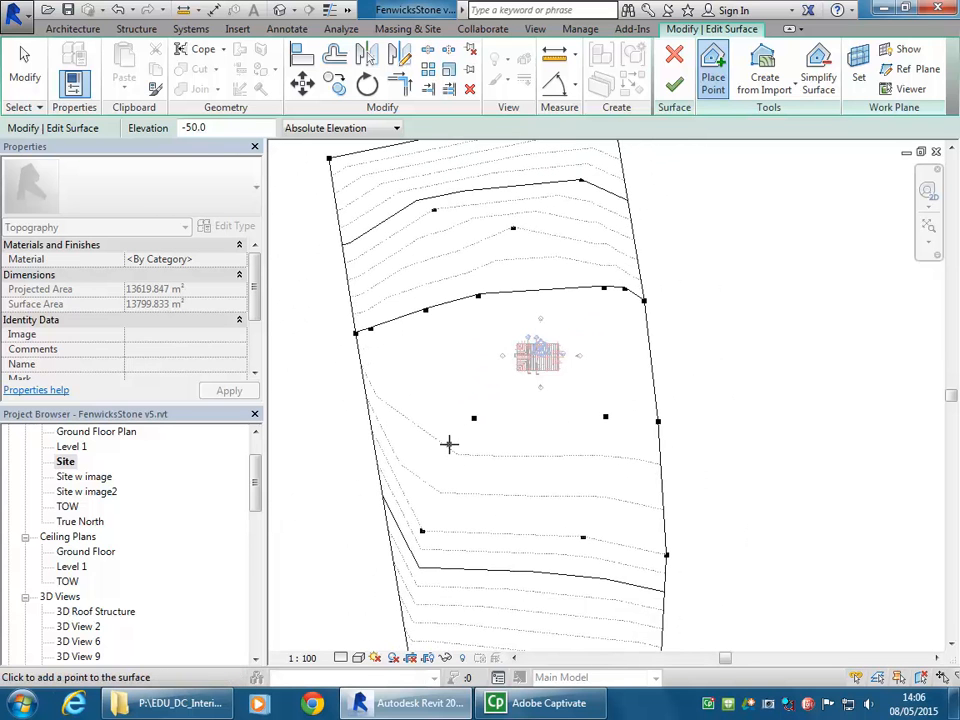
Step: Finish the toposurface and examine the reshaped terrain around the building in the {3D} view
click(680, 88)
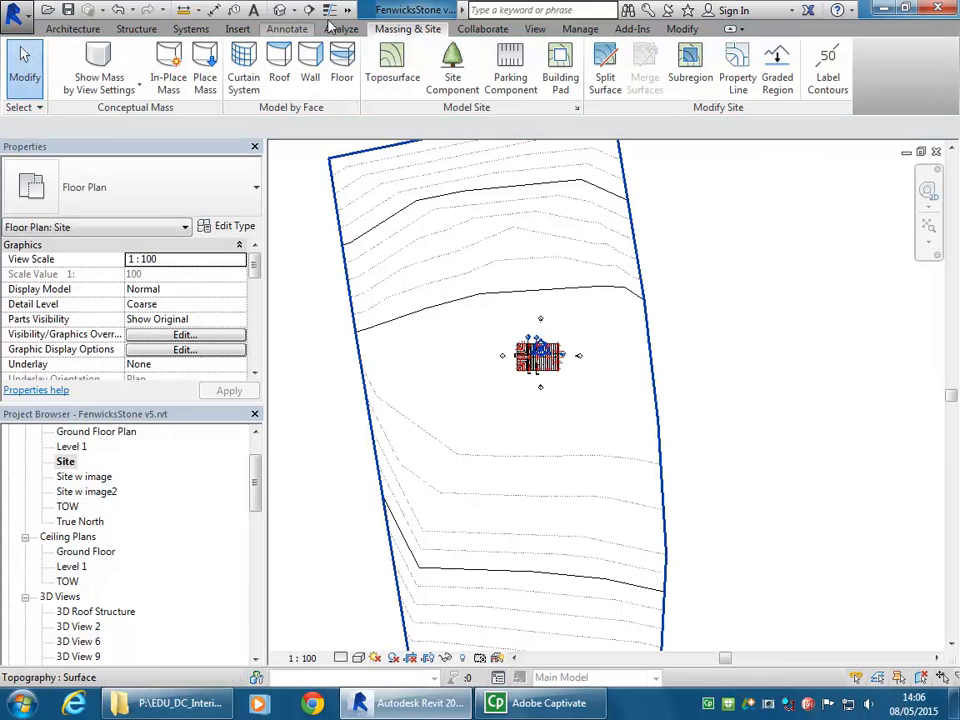
click(281, 10)
scroll(504, 401, down, 2)
middle_drag(504, 401, 558, 487)
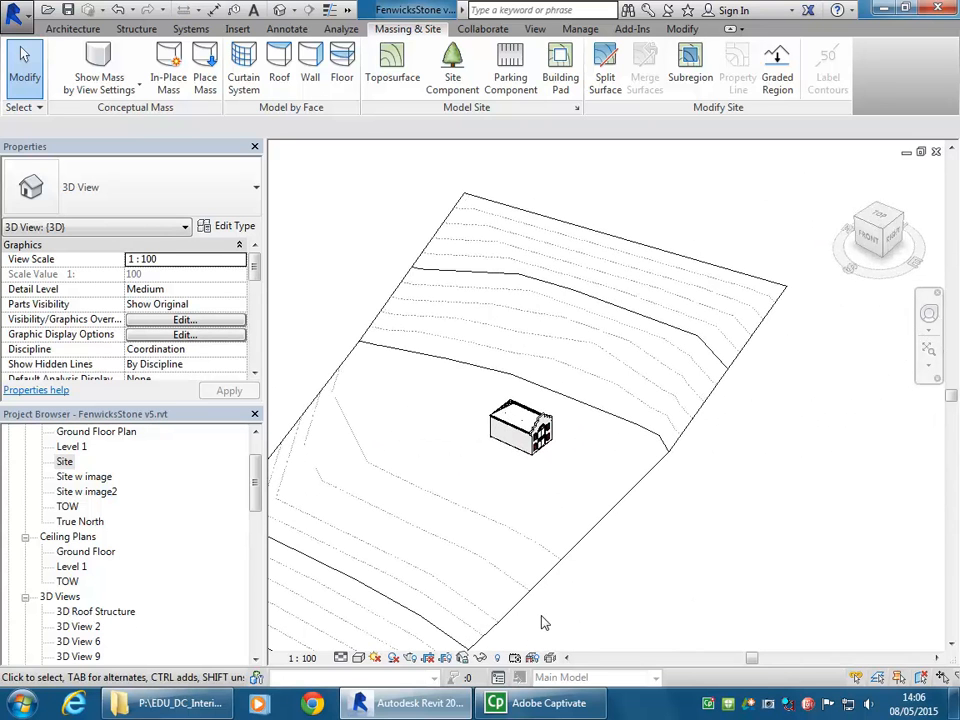
Step: Delete the sloping toposurface from the model
click(563, 570)
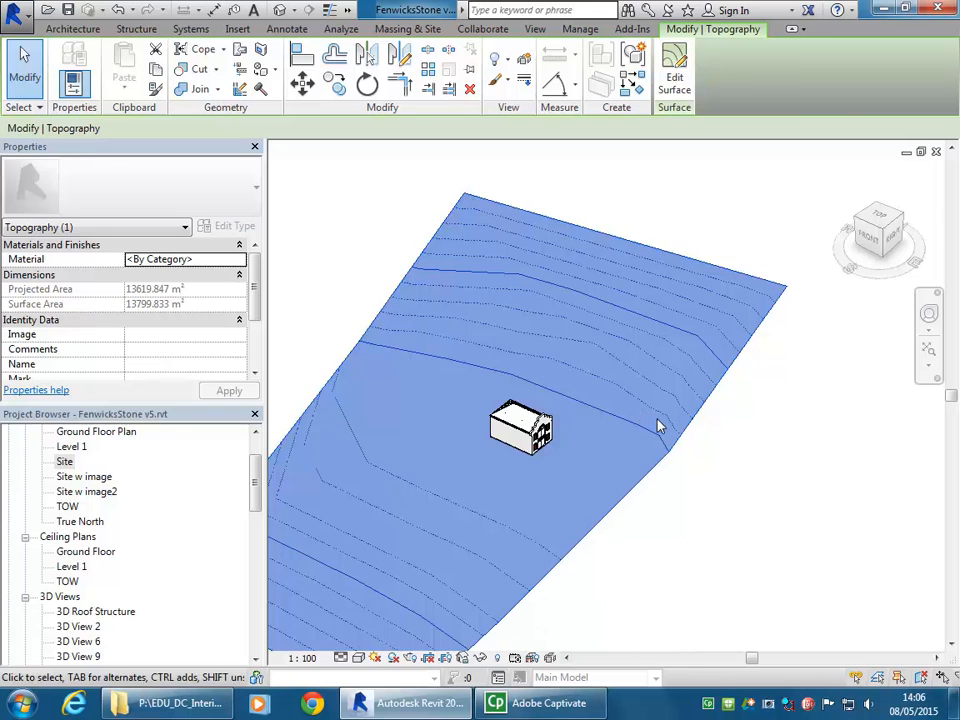
key(Delete)
scroll(483, 389, up, 1)
middle_drag(483, 389, 428, 405)
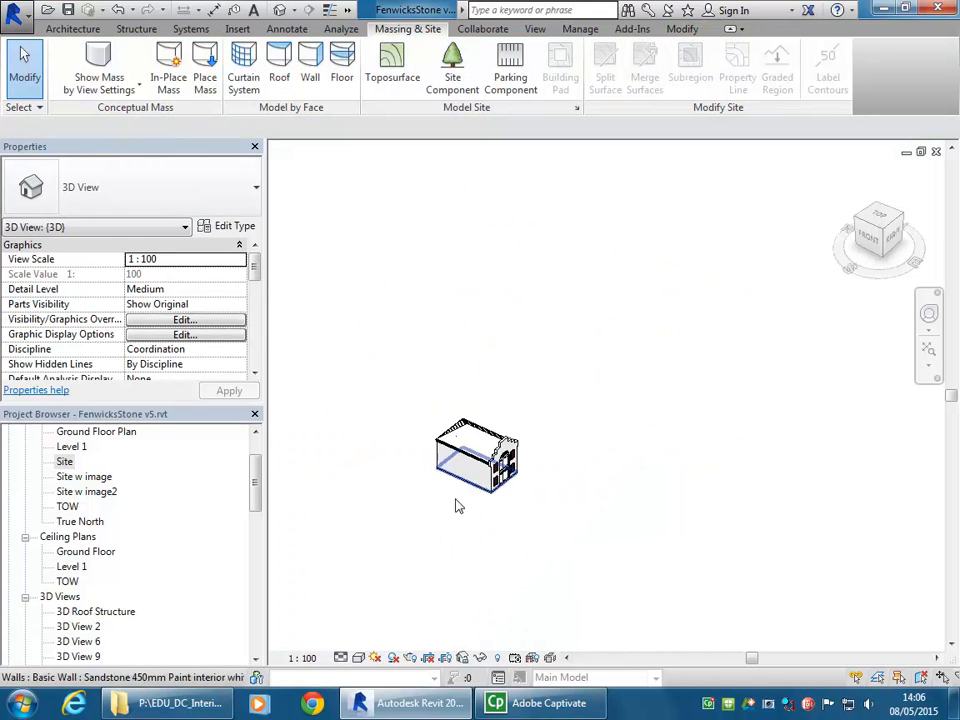
Step: In the Site plan, create a flat toposurface from four corner points at -50 elevation surrounding the building
double_click(64, 461)
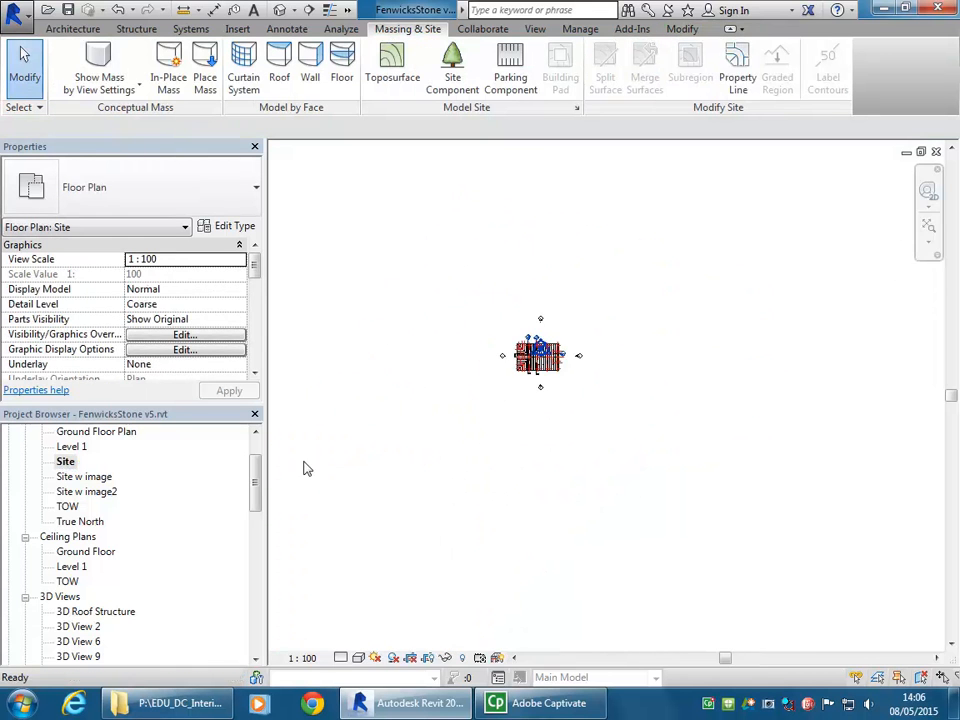
scroll(571, 317, up, 3)
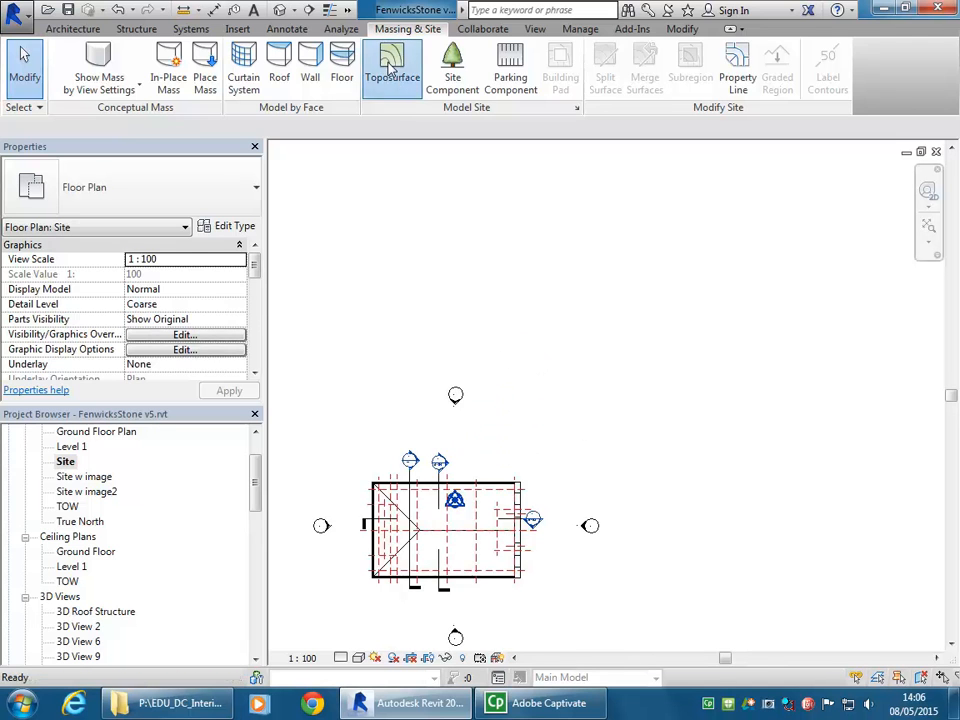
click(391, 66)
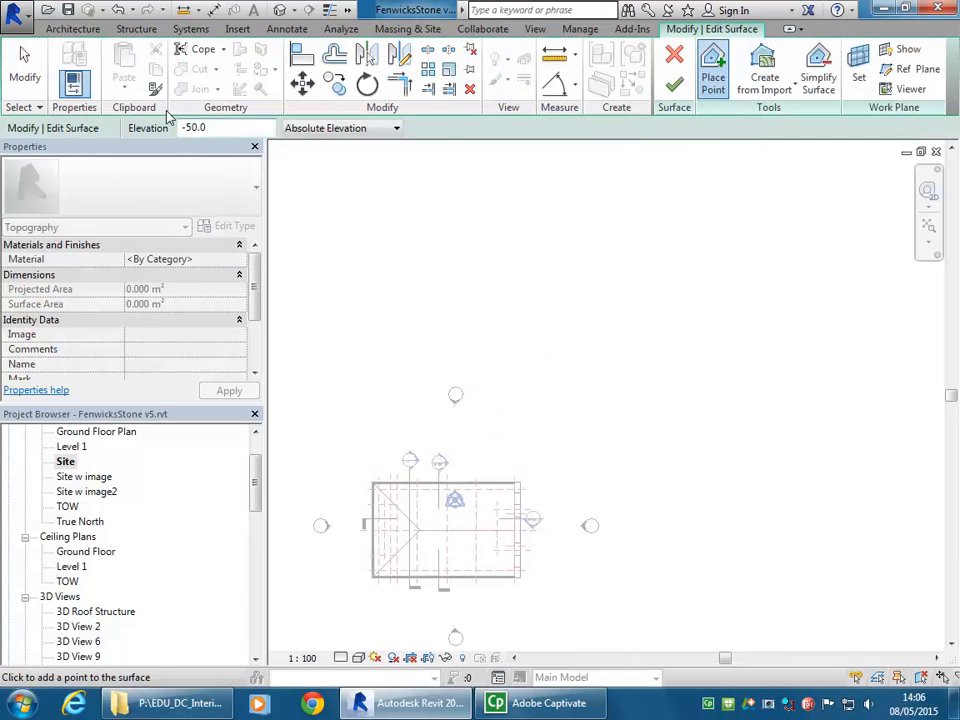
scroll(450, 339, down, 2)
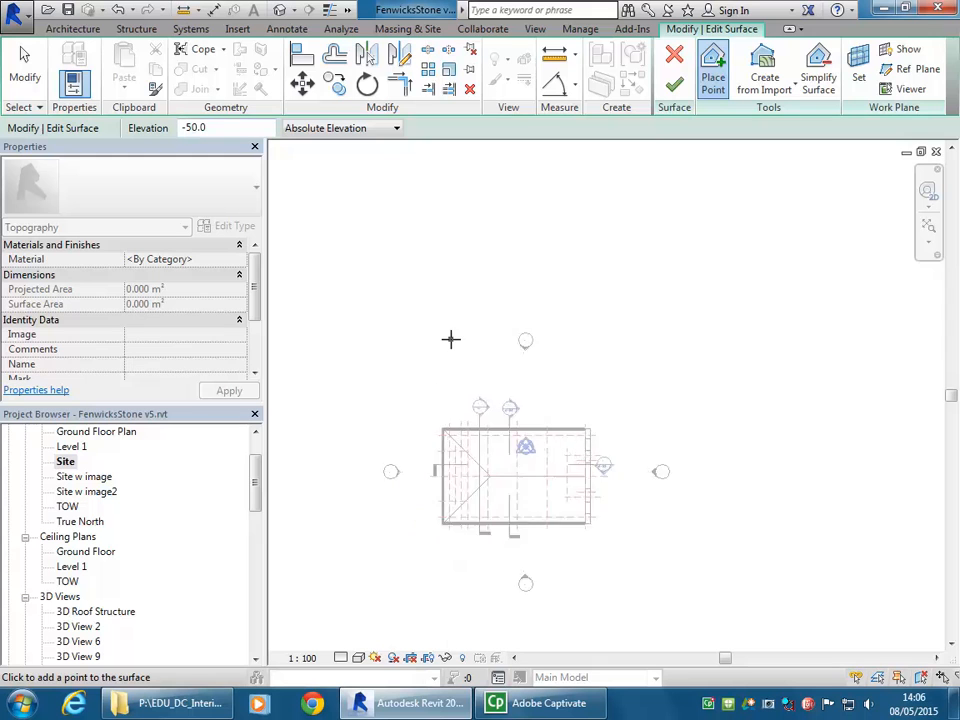
click(354, 275)
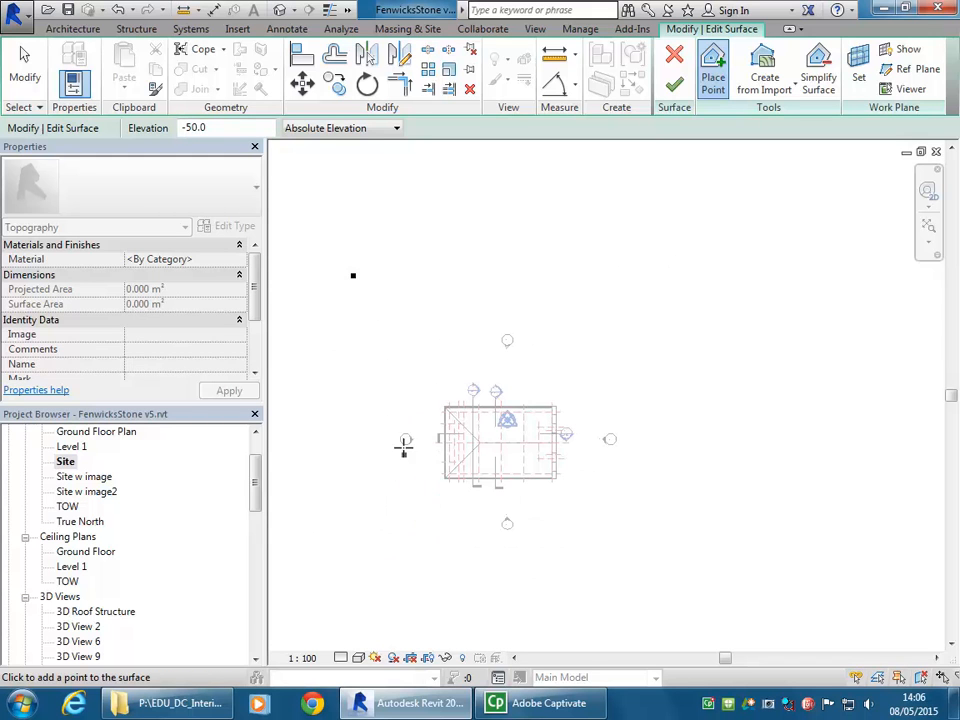
click(678, 240)
click(688, 600)
click(339, 600)
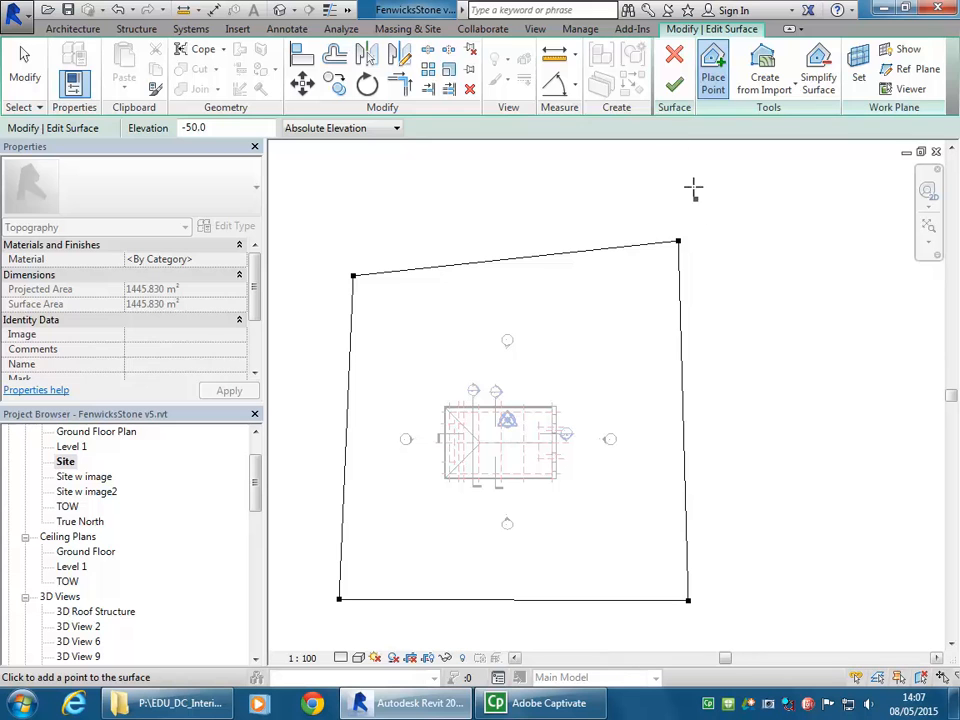
click(671, 90)
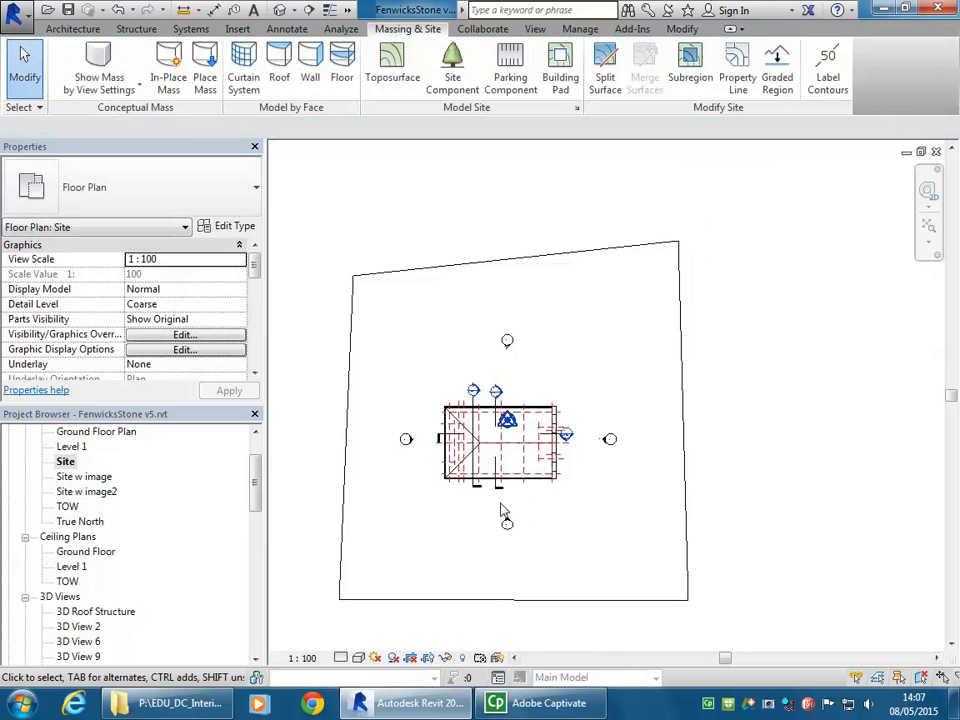
Step: Open the {3D} view and examine how the flat ground meets the base of the building's corner
scroll(436, 500, up, 1)
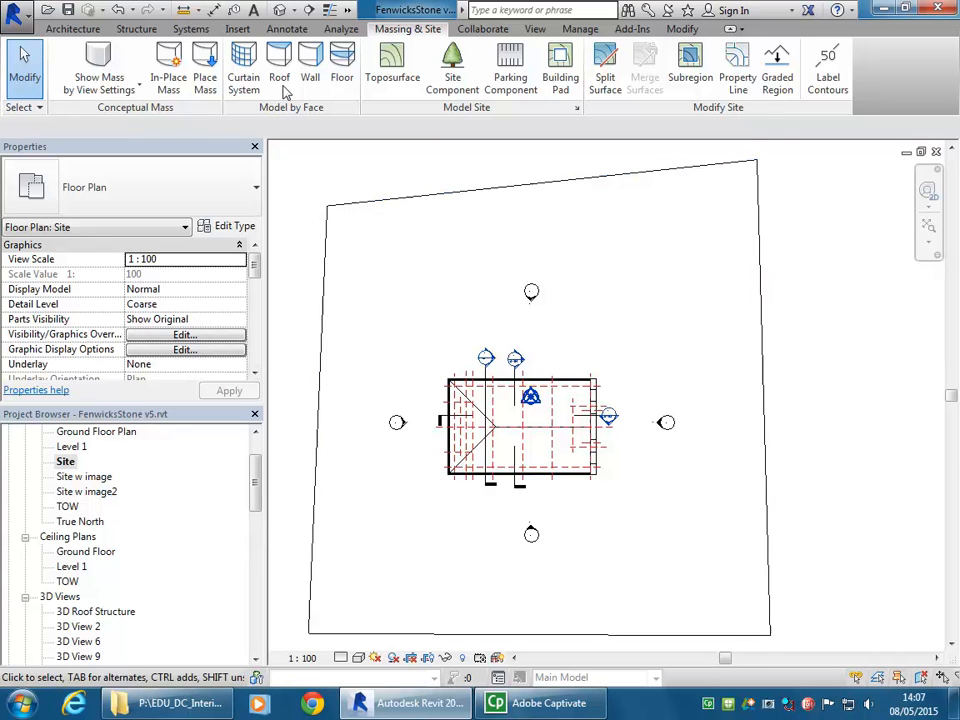
click(279, 9)
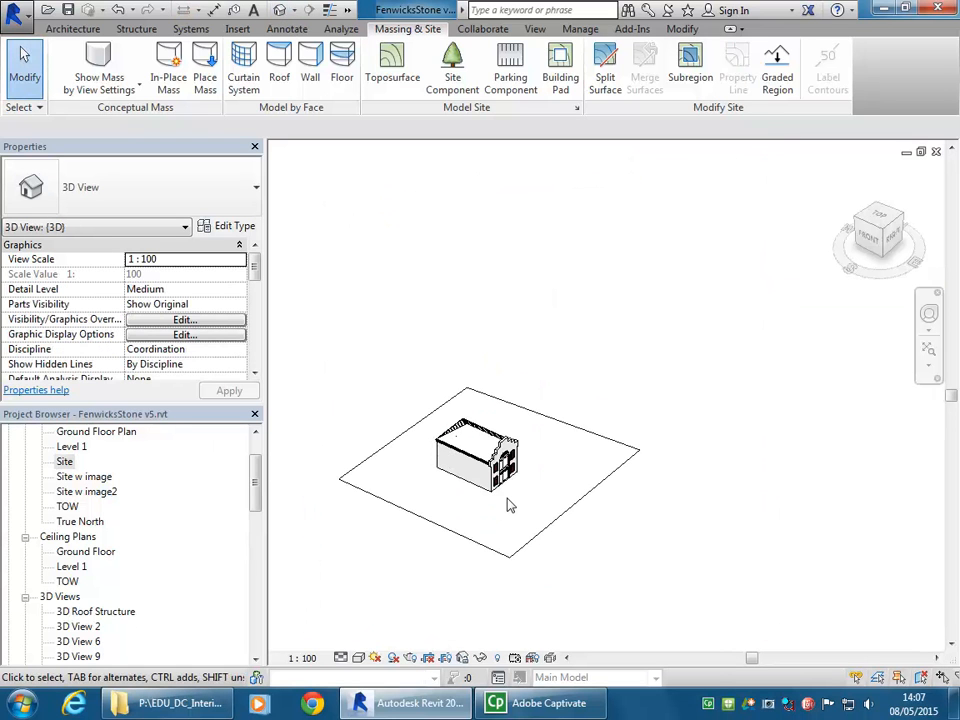
shift+middle_drag(585, 561, 518, 515)
scroll(471, 536, up, 2)
shift+middle_drag(579, 568, 532, 496)
scroll(535, 498, up, 10)
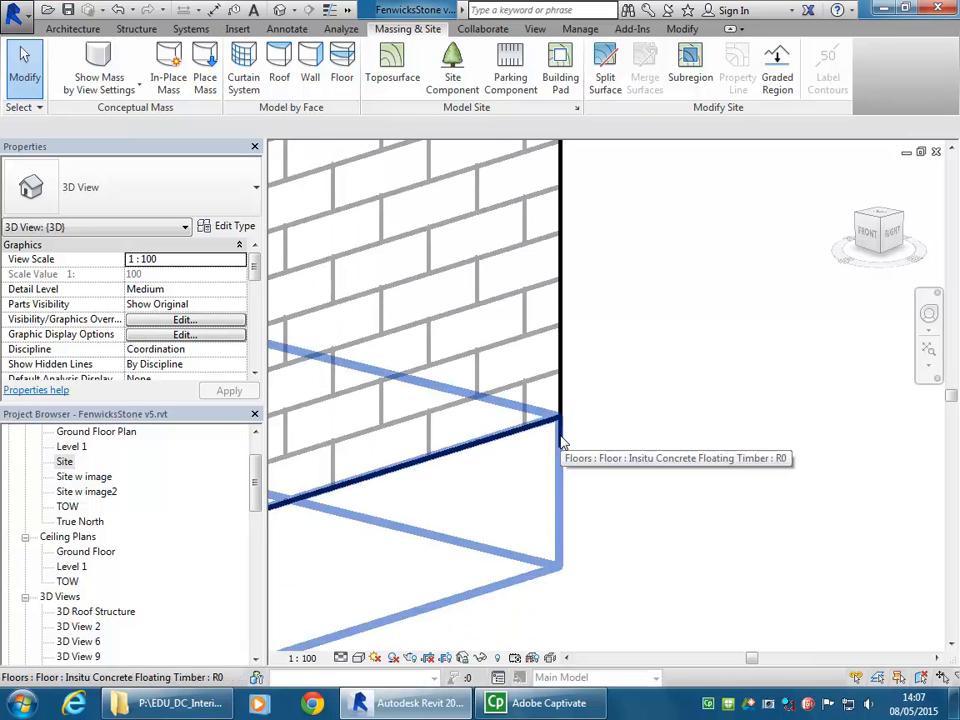
scroll(562, 442, down, 10)
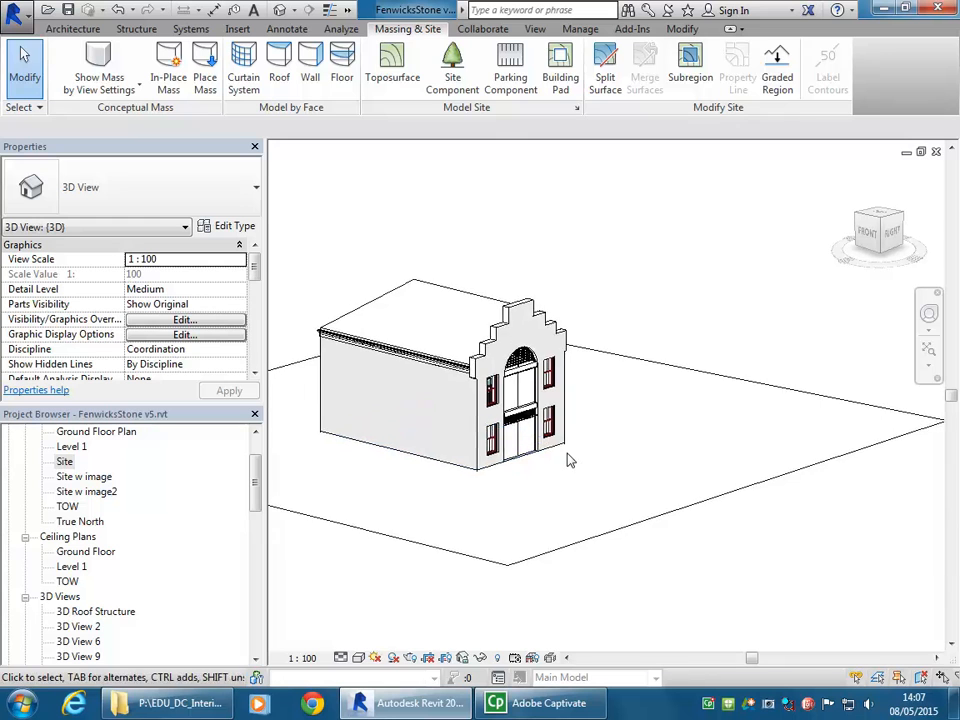
scroll(567, 453, down, 1)
middle_drag(578, 474, 626, 521)
Step: Open Section 1, switch its visual style to Hidden Line, and examine the ground level against the floor slab
drag(255, 482, 253, 575)
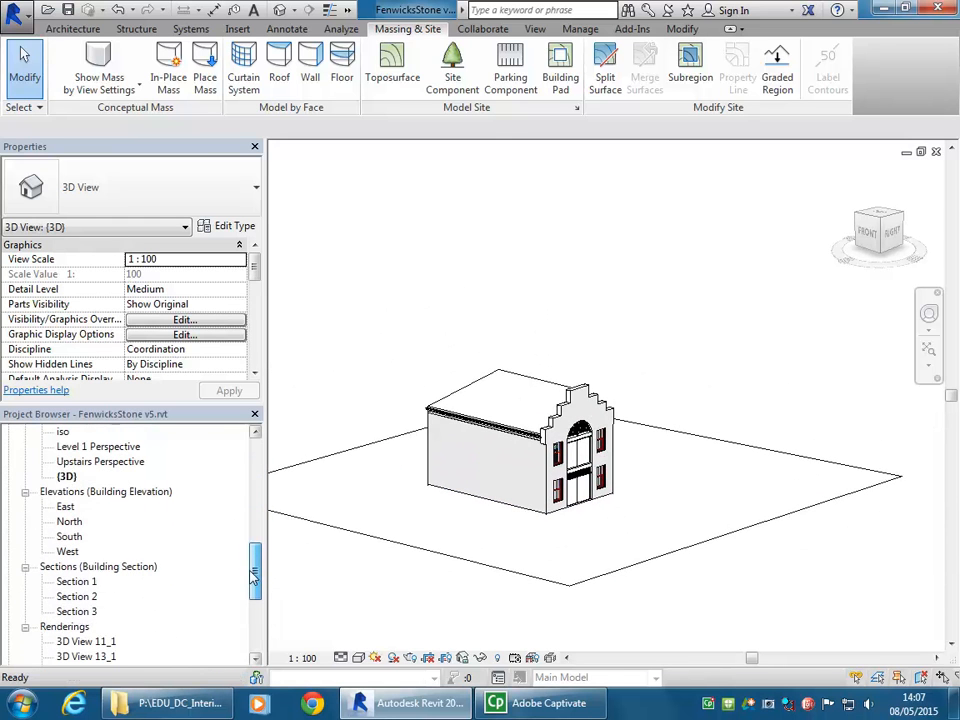
double_click(92, 581)
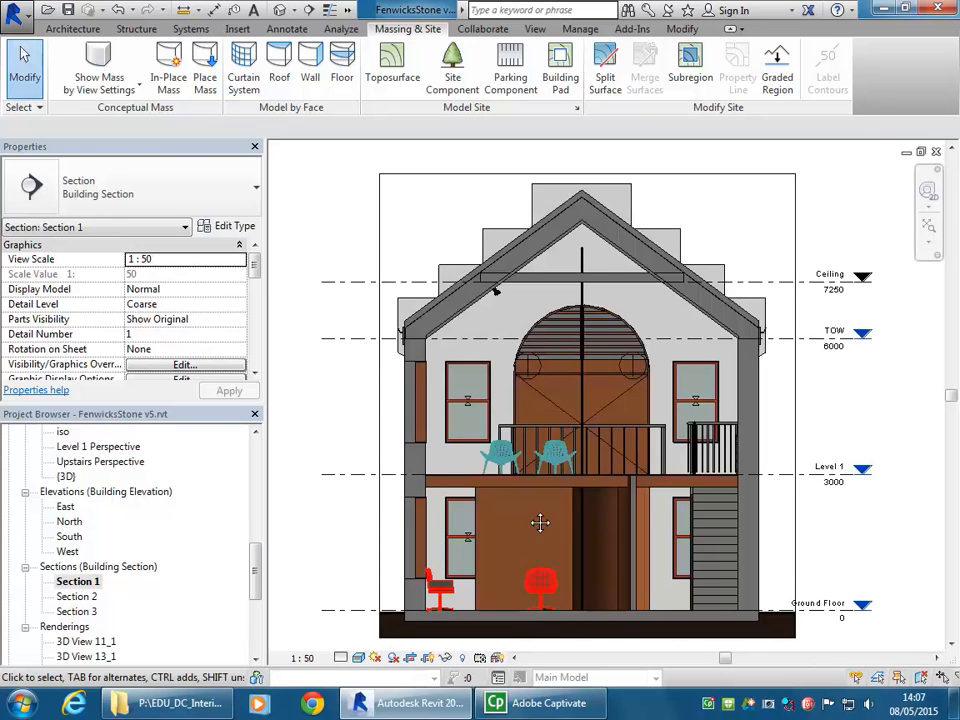
scroll(530, 527, up, 6)
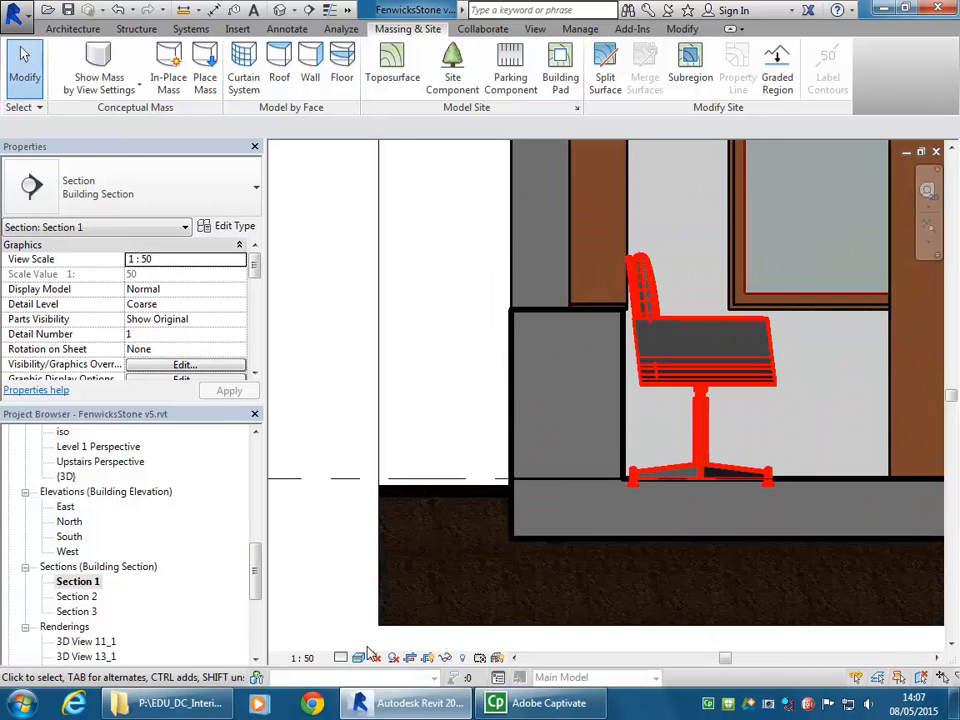
click(357, 657)
click(395, 572)
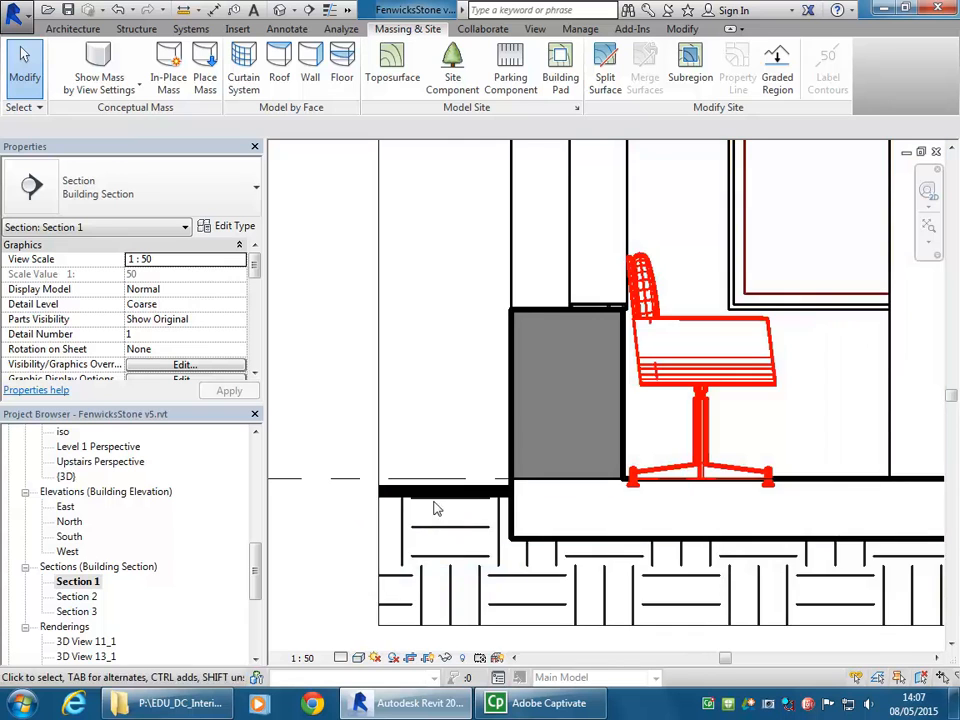
middle_drag(430, 510, 426, 471)
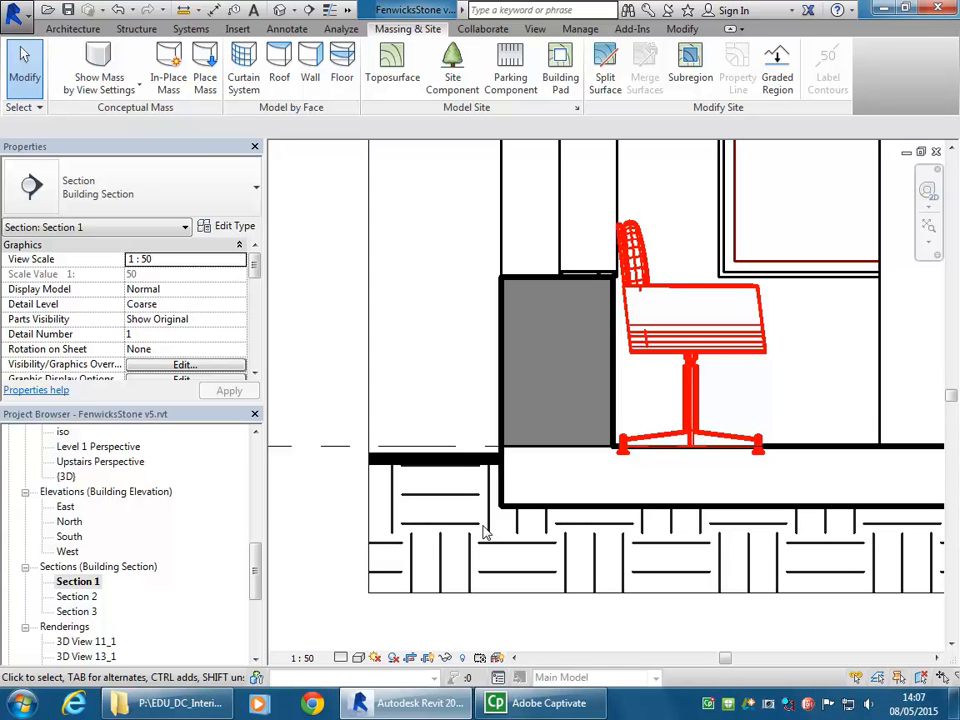
scroll(484, 532, down, 6)
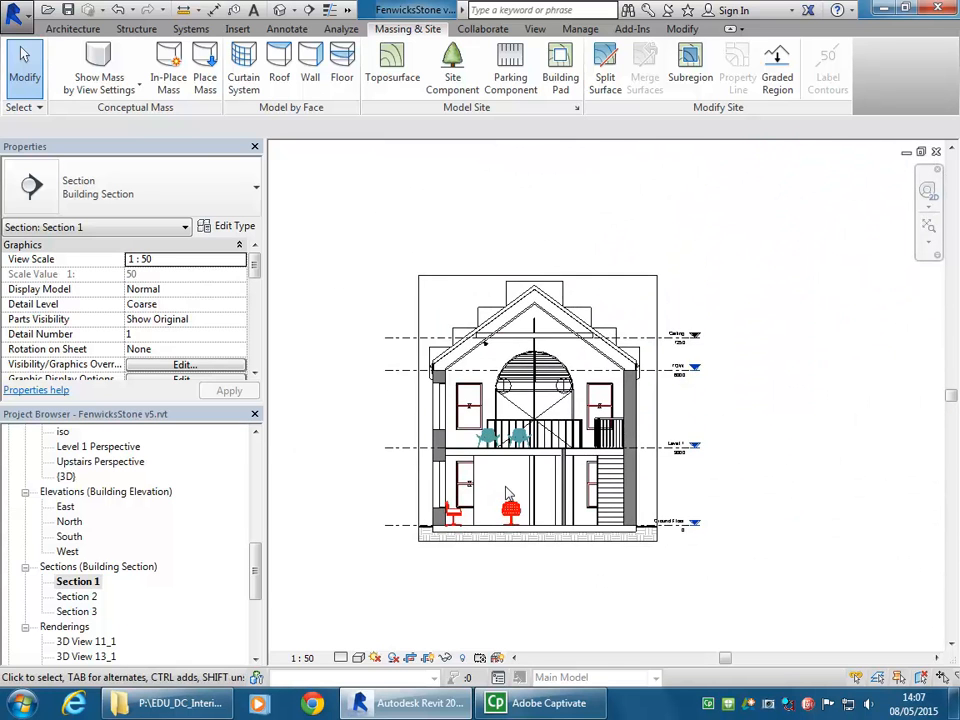
scroll(569, 470, up, 3)
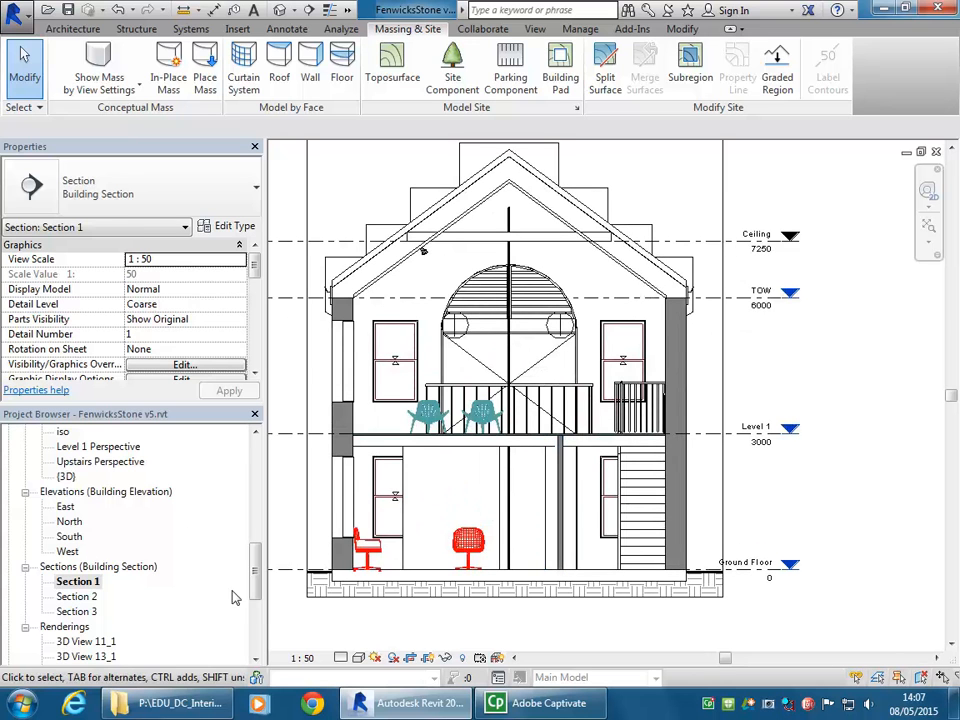
Step: Reopen the Site floor plan and locate the elevation and section views among the project's views
scroll(256, 515, up, 6)
scroll(256, 515, up, 4)
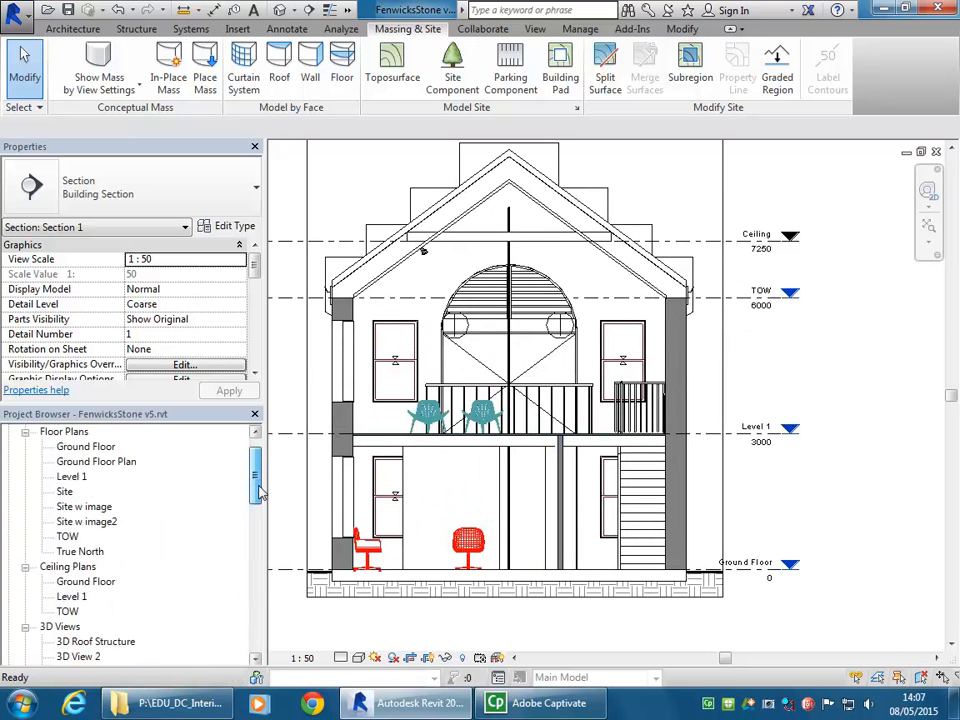
double_click(67, 522)
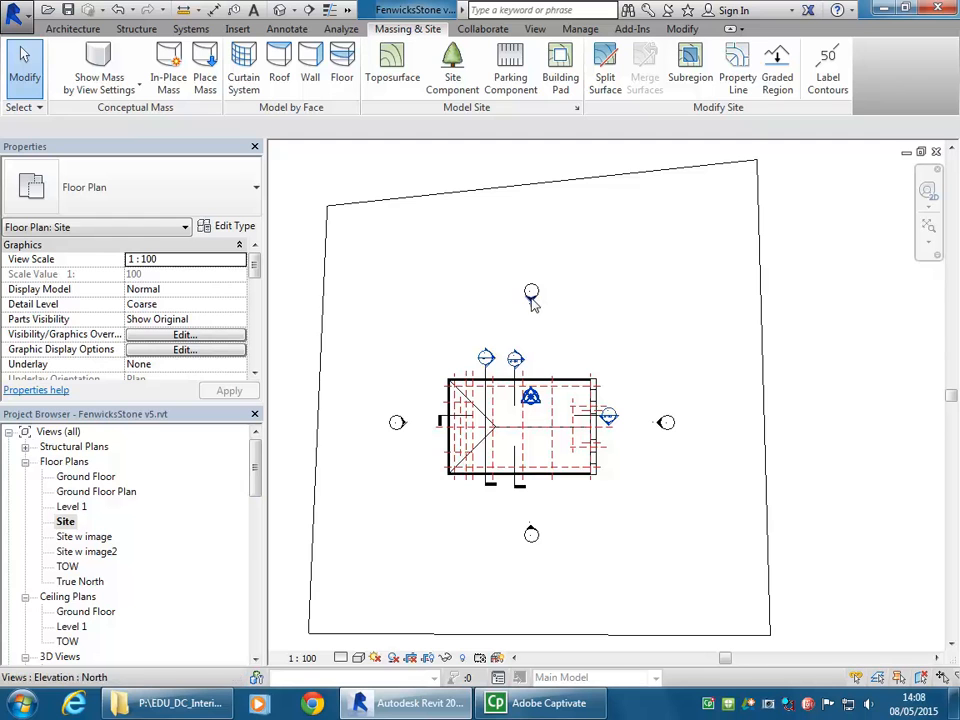
drag(258, 456, 257, 556)
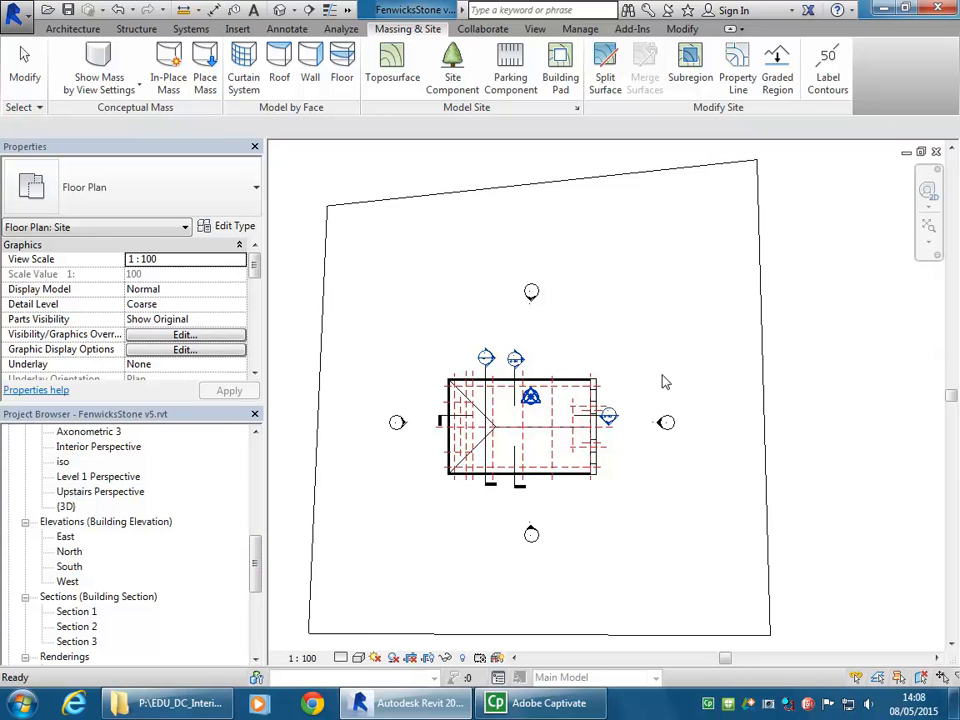
Step: Open the North elevation and set its visual style to Hidden Line
double_click(68, 552)
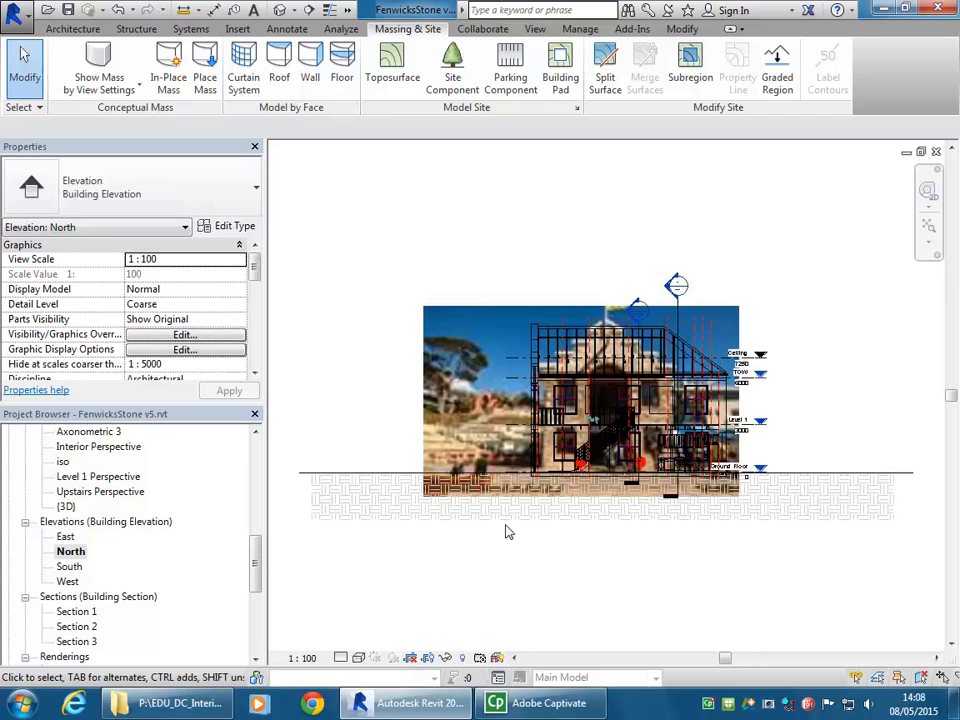
click(358, 658)
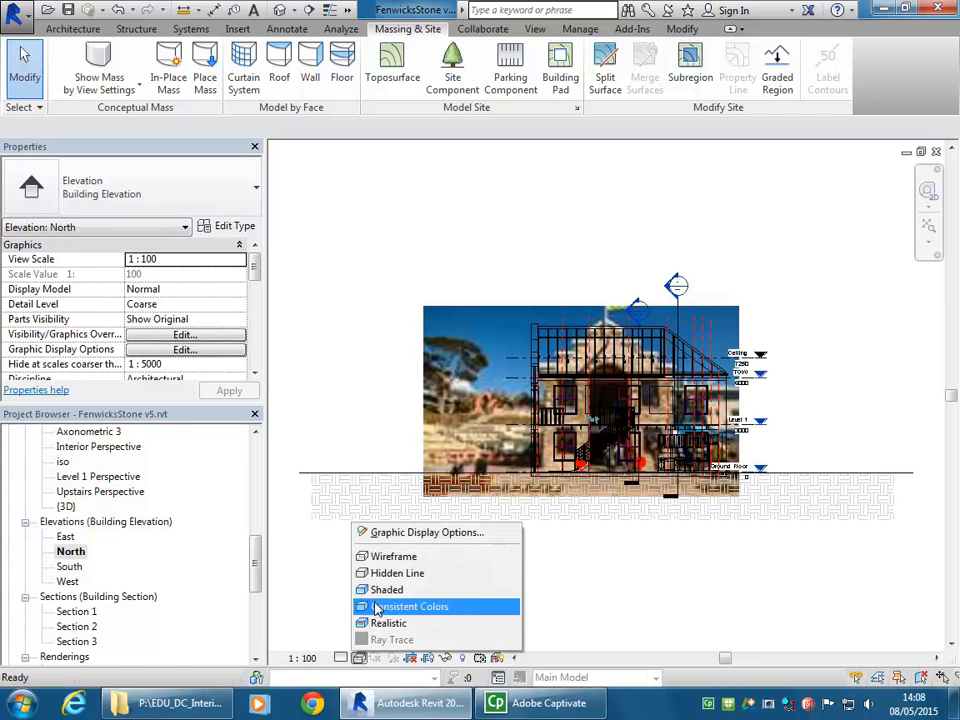
click(390, 573)
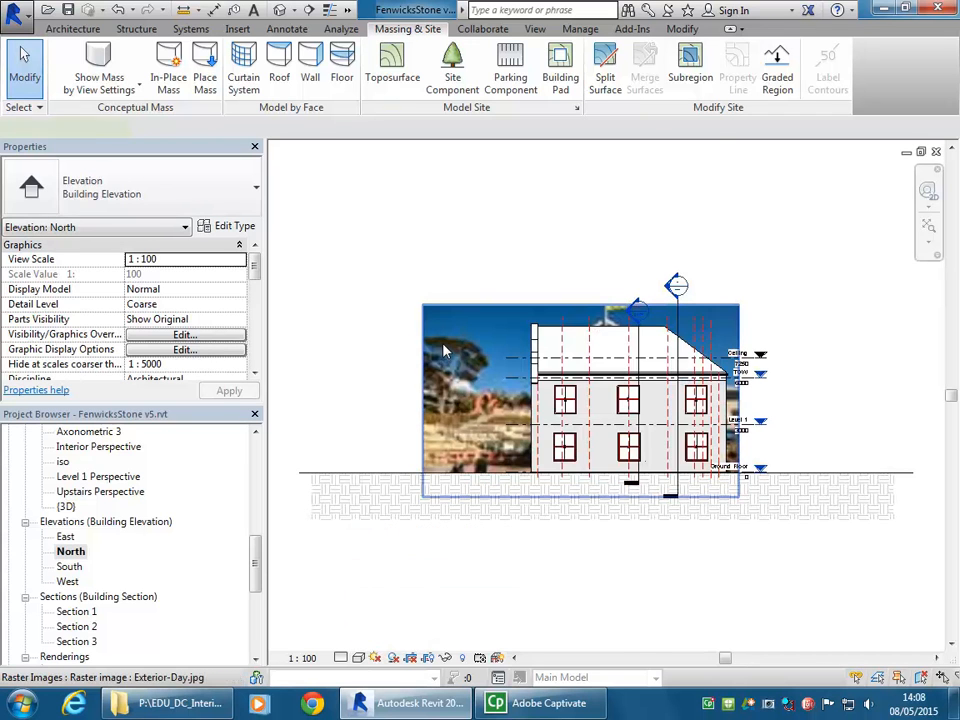
Step: Hide the Exterior-Day.jpg background image as an individual element in the North elevation
right_click(443, 313)
mouse_move(525, 397)
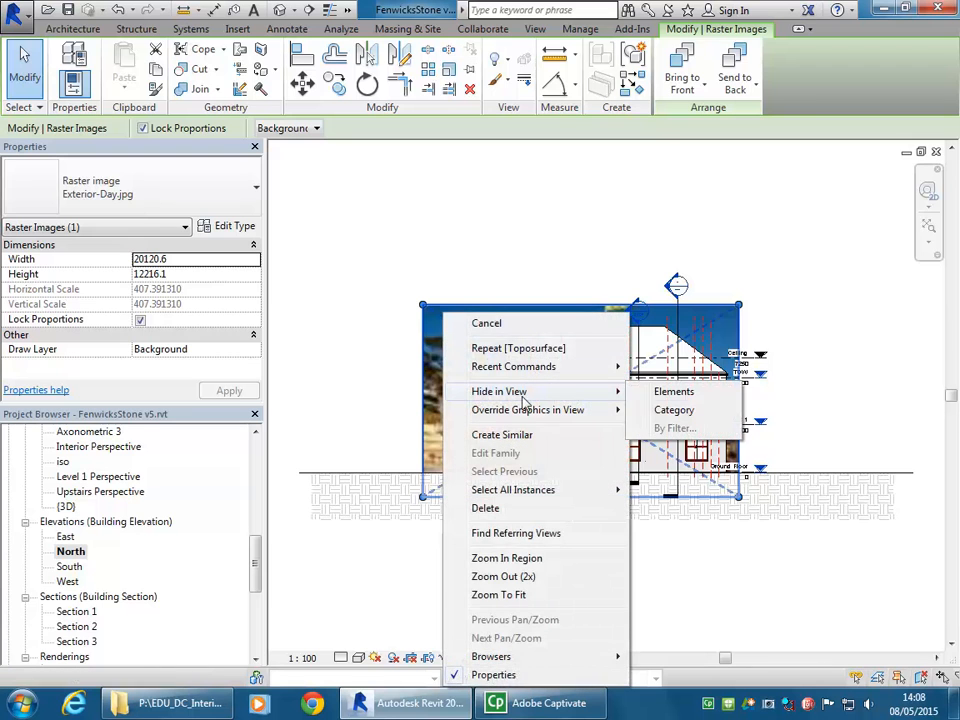
click(696, 393)
Step: Examine the ground line and the earth pattern along the base of the brick wall in the North elevation
scroll(572, 478, up, 9)
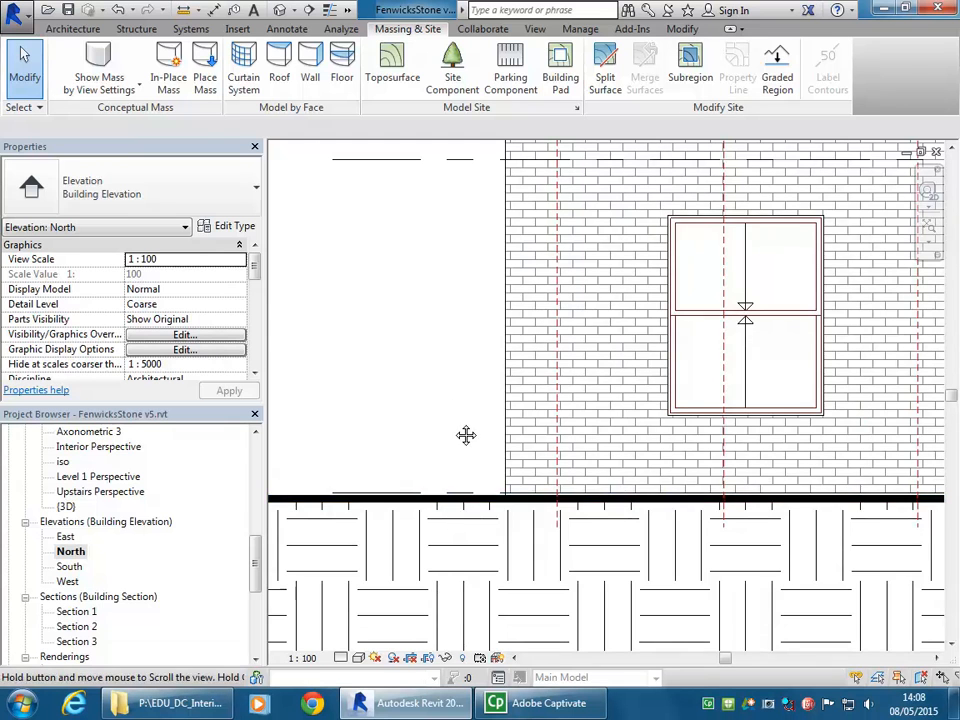
scroll(465, 435, up, 3)
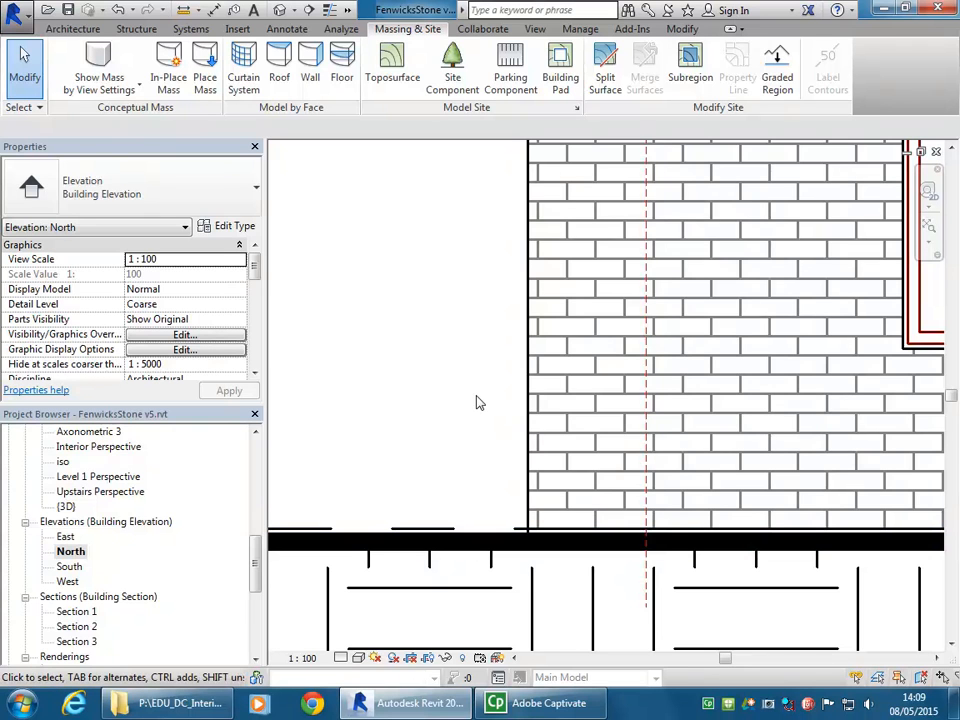
scroll(477, 404, down, 3)
middle_drag(476, 405, 386, 416)
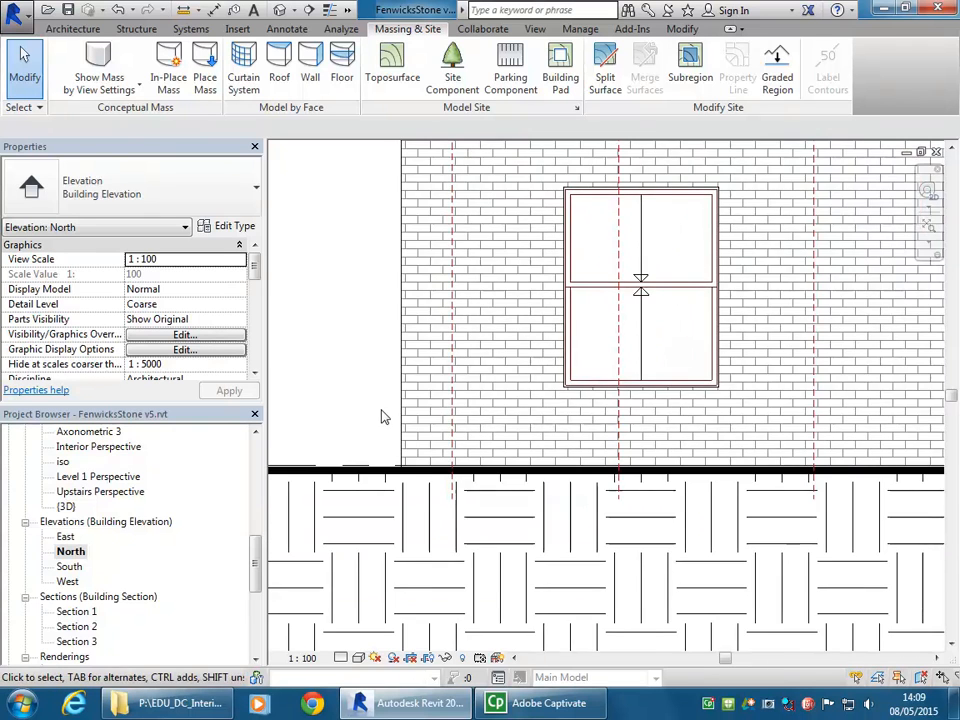
scroll(538, 416, down, 2)
scroll(538, 416, down, 1)
middle_drag(538, 416, 476, 446)
scroll(476, 446, down, 3)
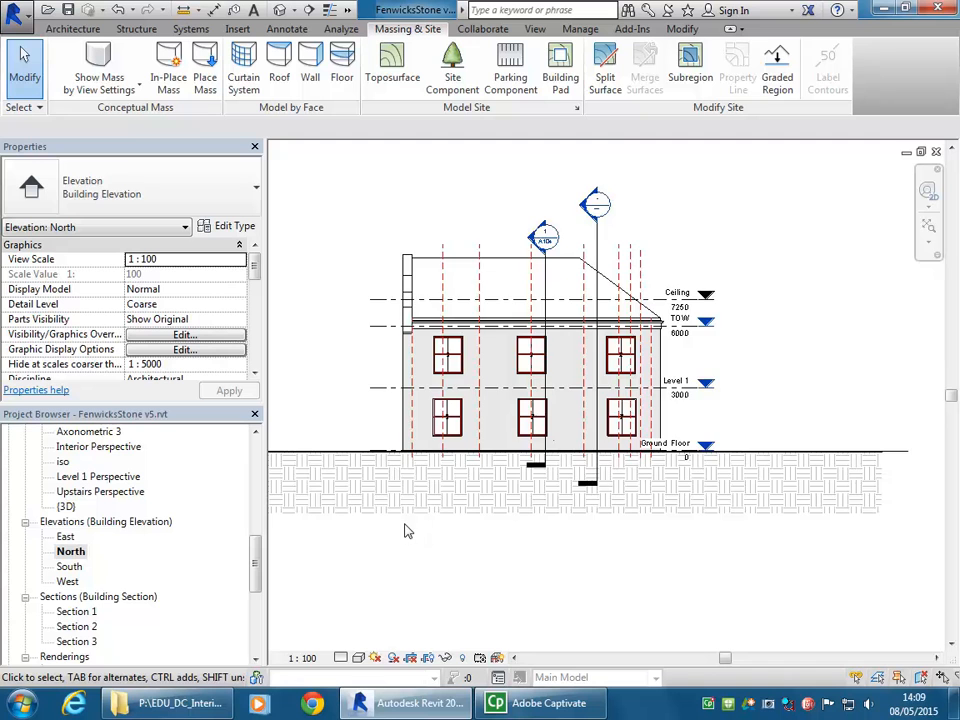
scroll(405, 531, up, 2)
mouse_move(409, 540)
middle_down()
mouse_move(418, 583)
mouse_move(409, 578)
middle_up()
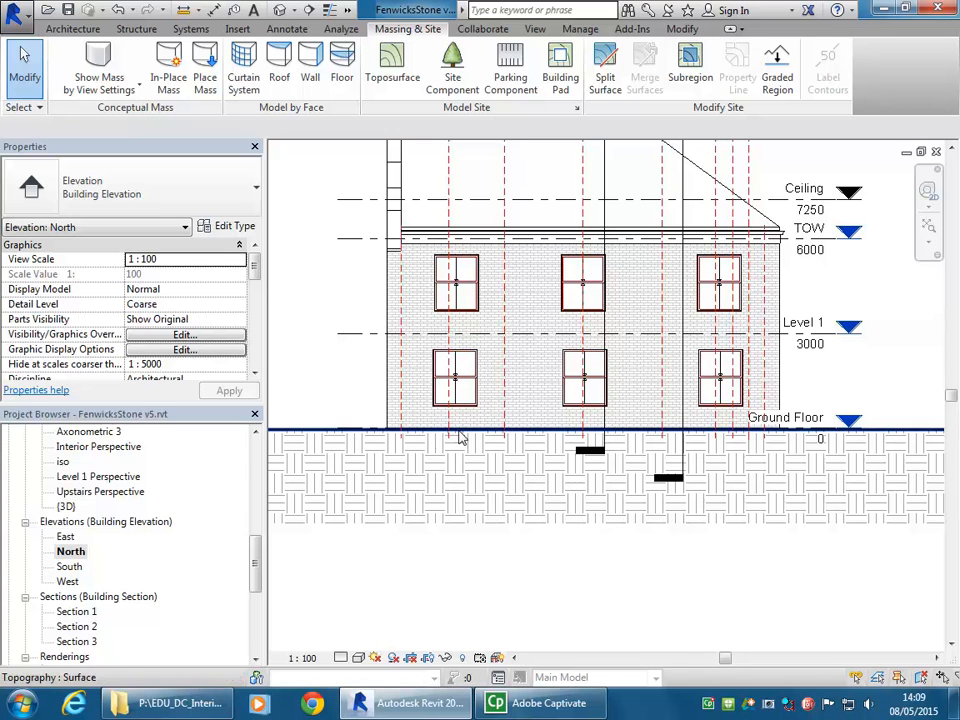
Step: Select the toposurface, examine its cut around the floor slab in Section 1, and return to the North elevation
click(418, 490)
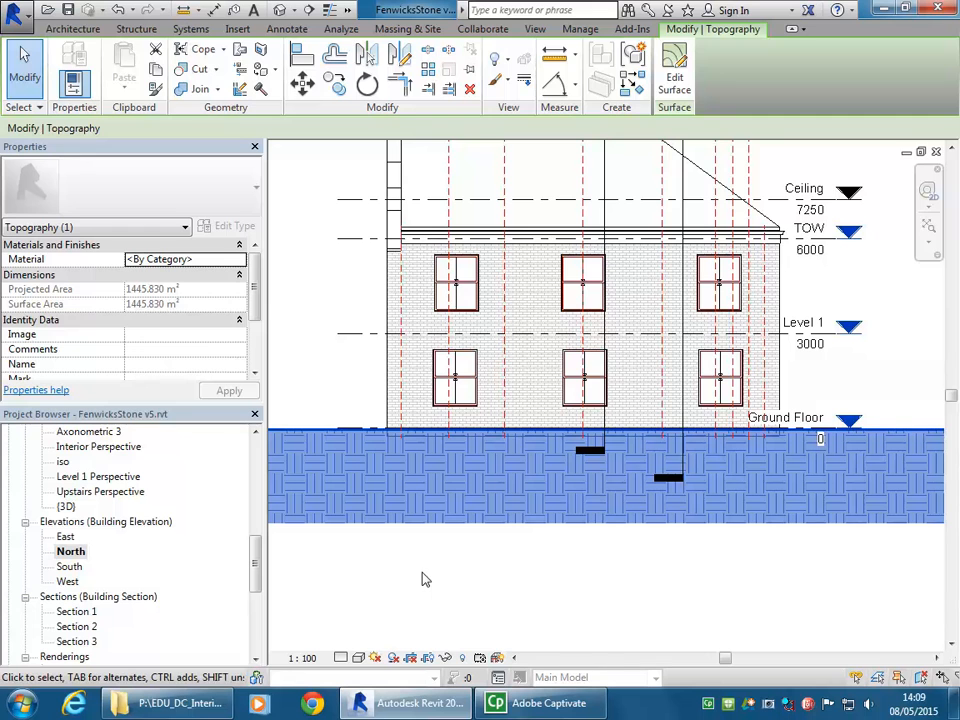
double_click(78, 612)
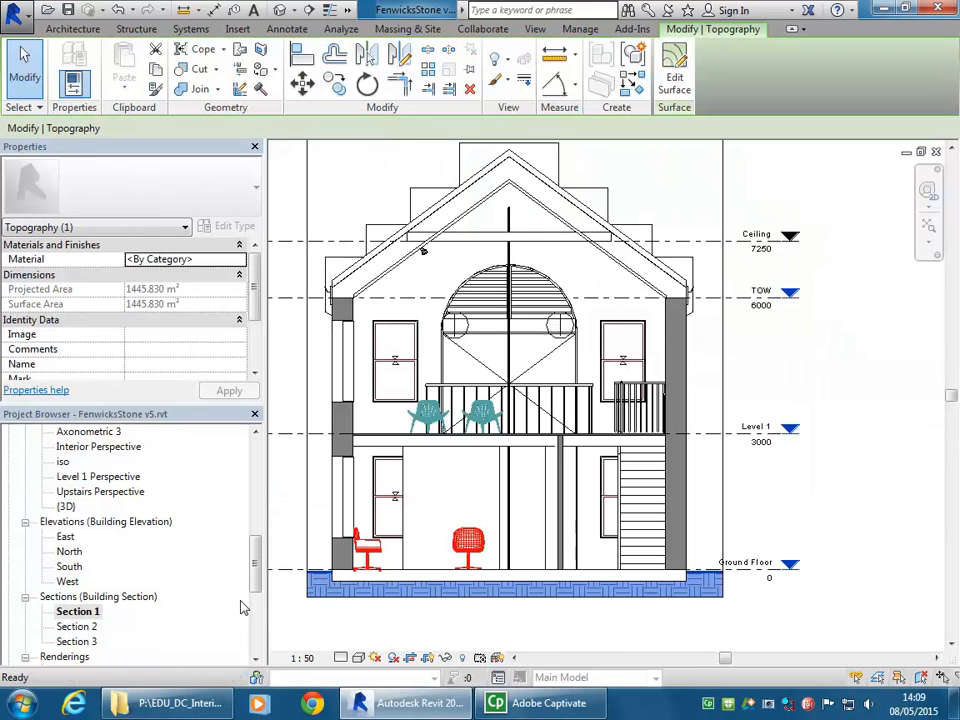
key(Escape)
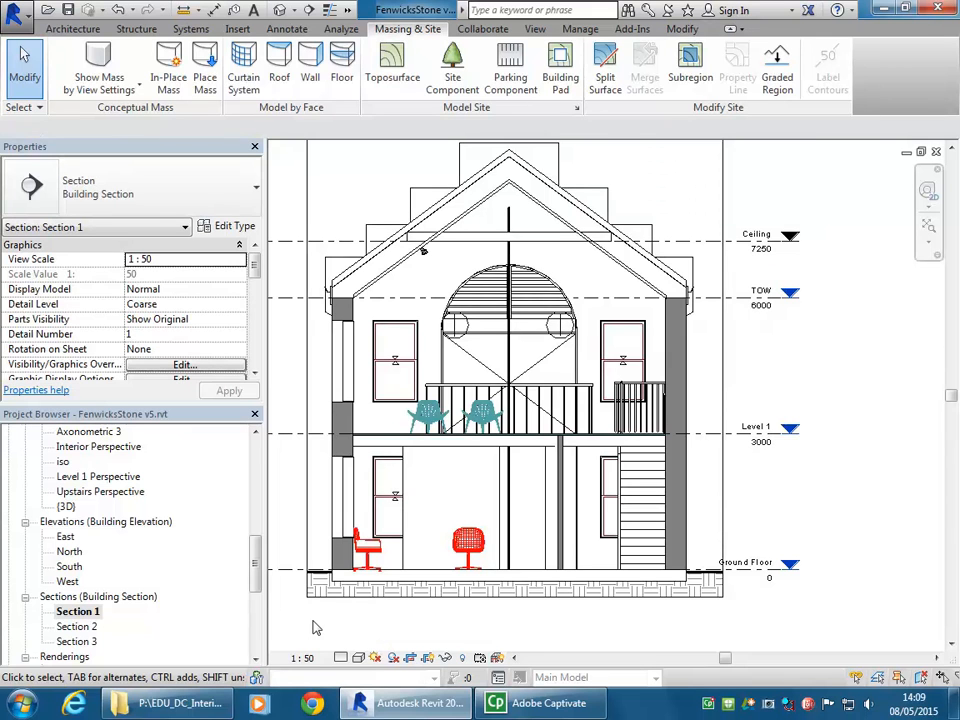
scroll(313, 627, up, 5)
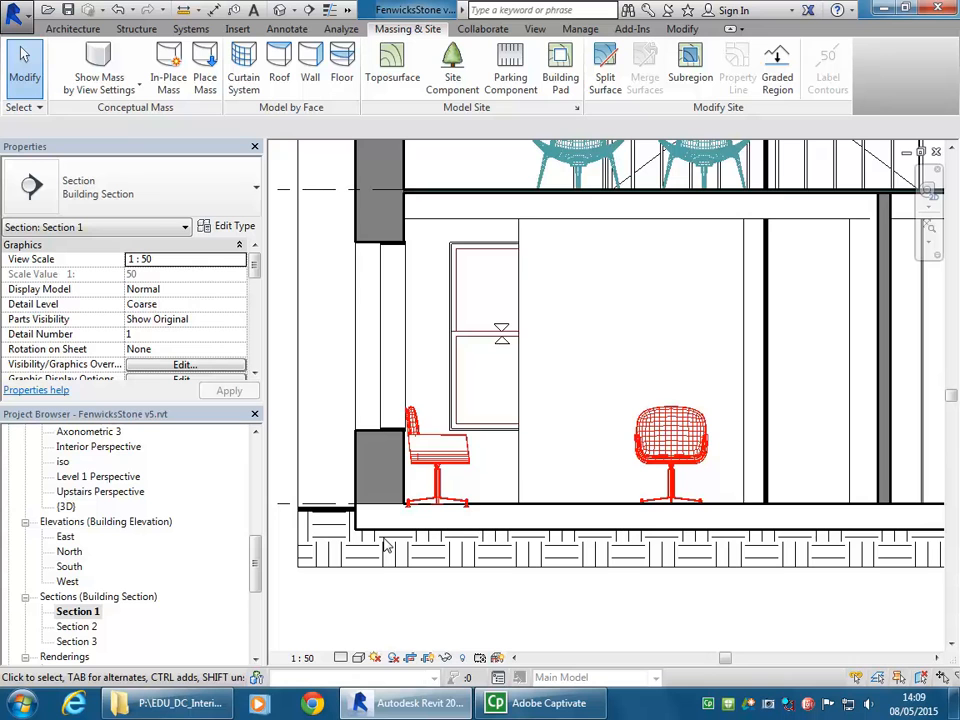
double_click(69, 551)
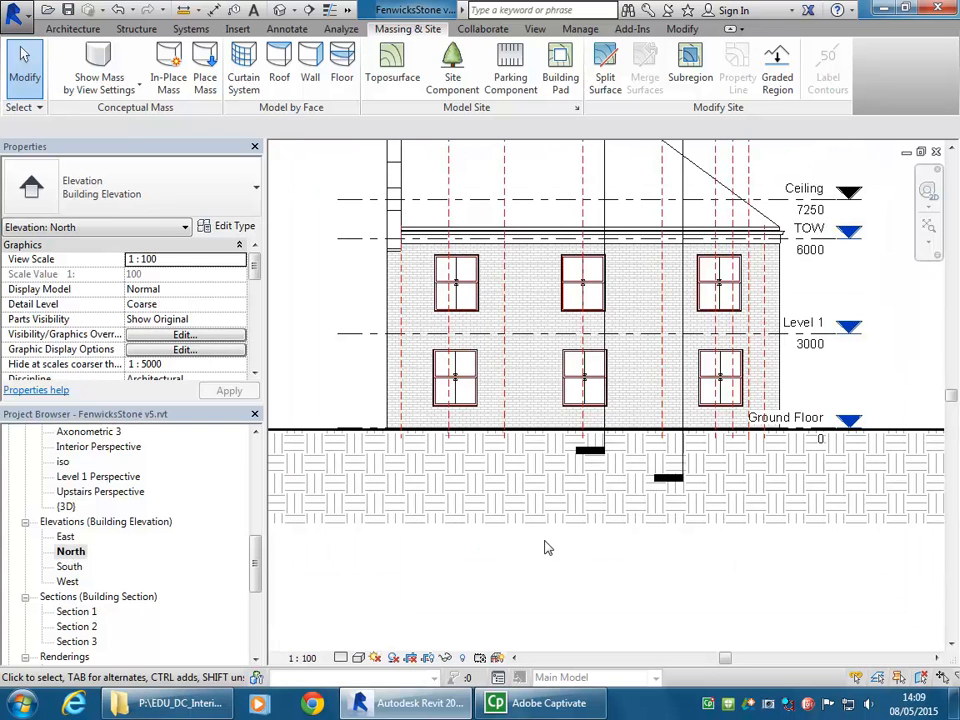
click(338, 440)
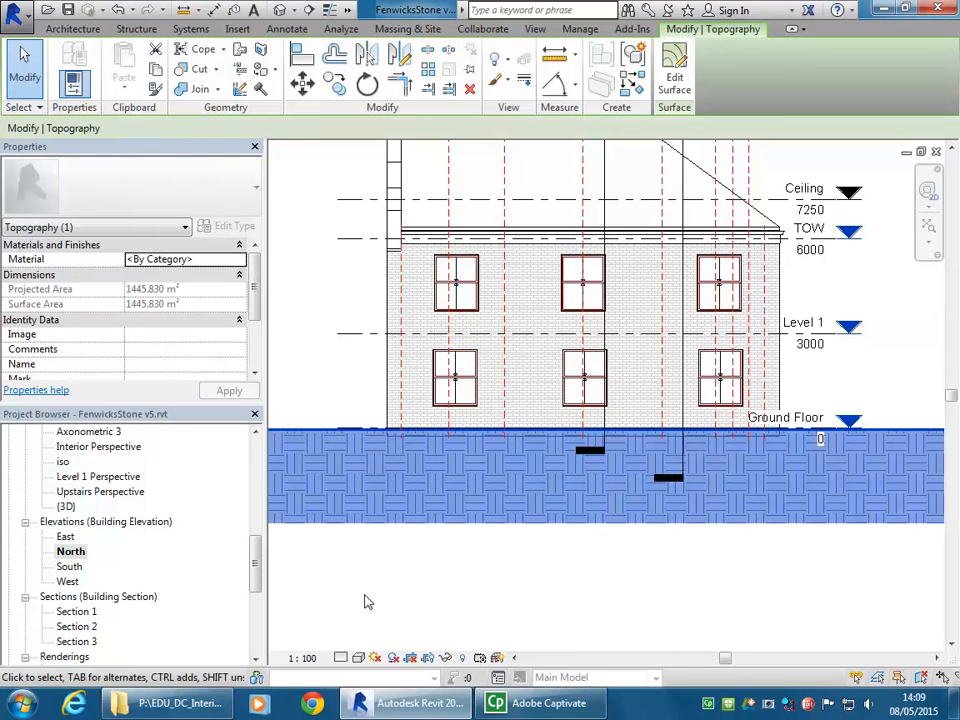
right_click(346, 437)
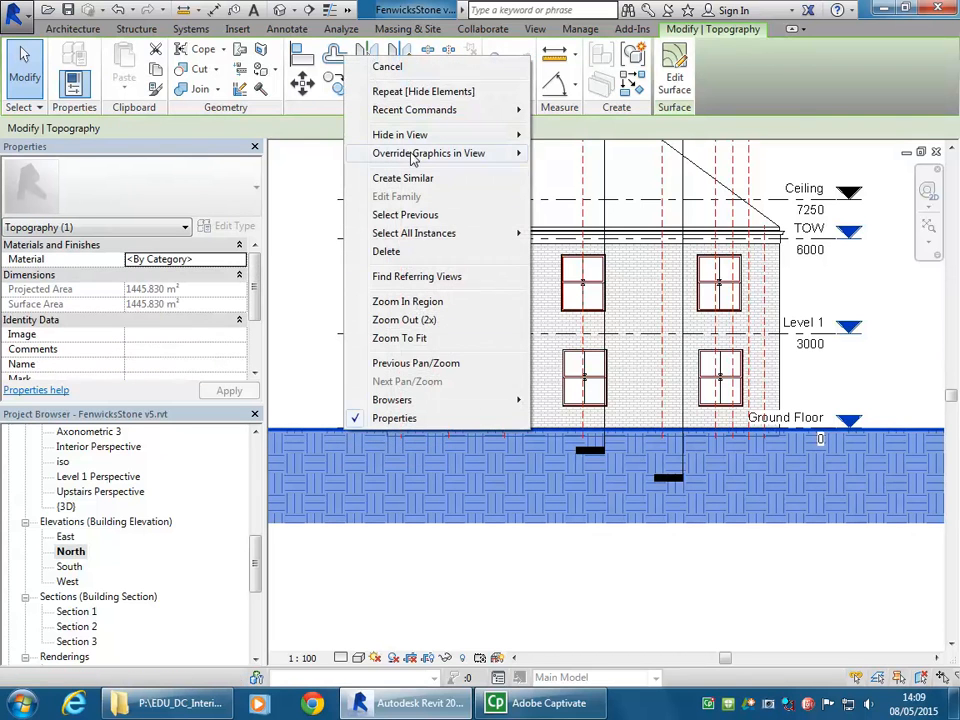
mouse_move(408, 156)
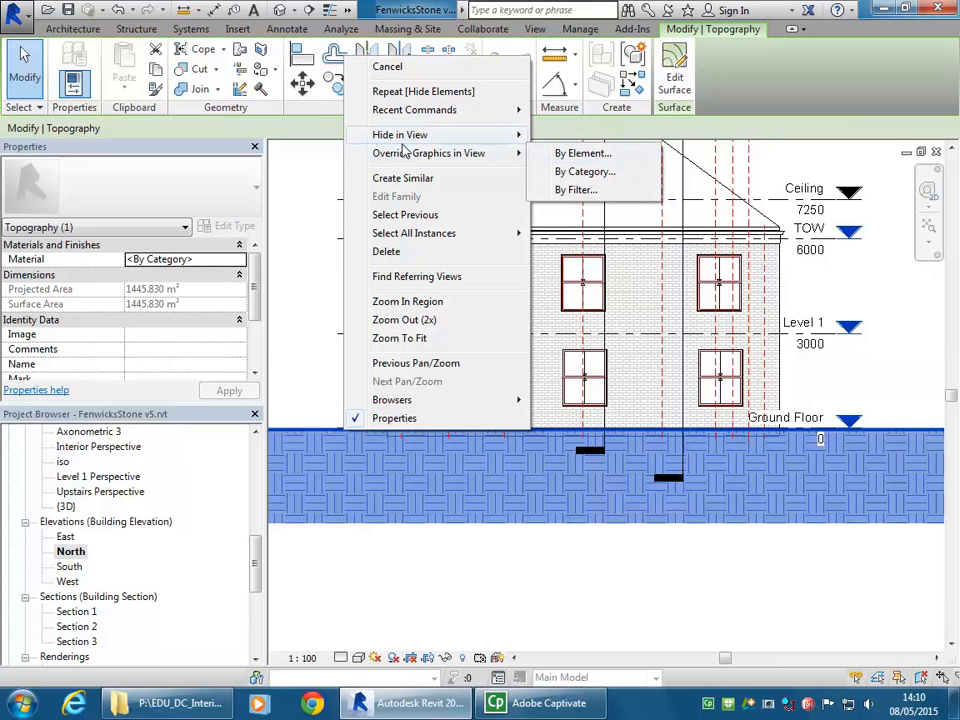
click(412, 526)
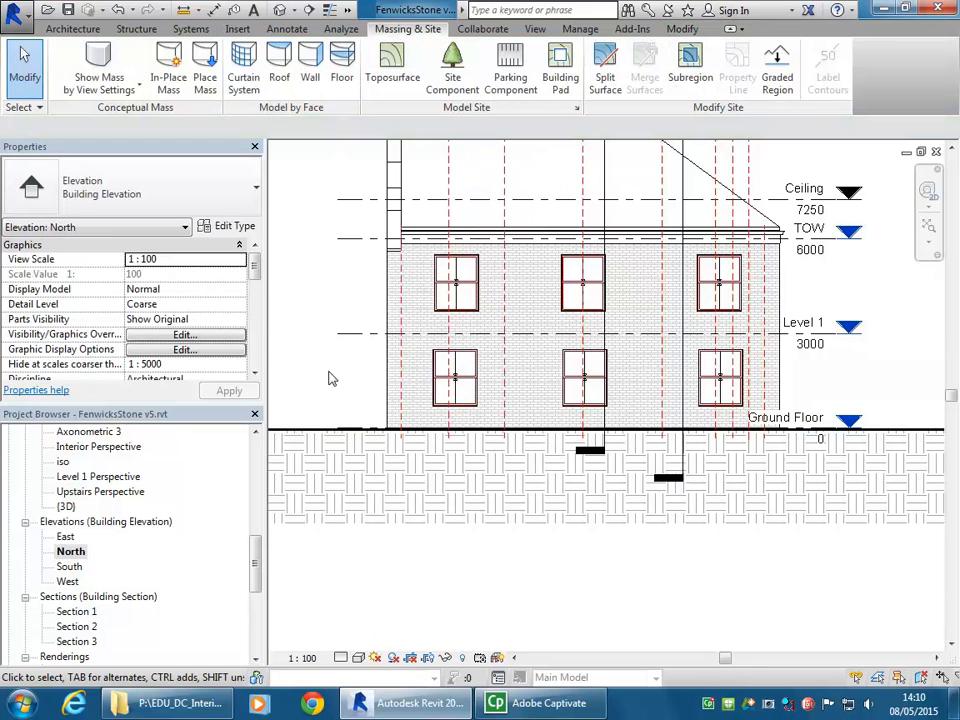
click(320, 438)
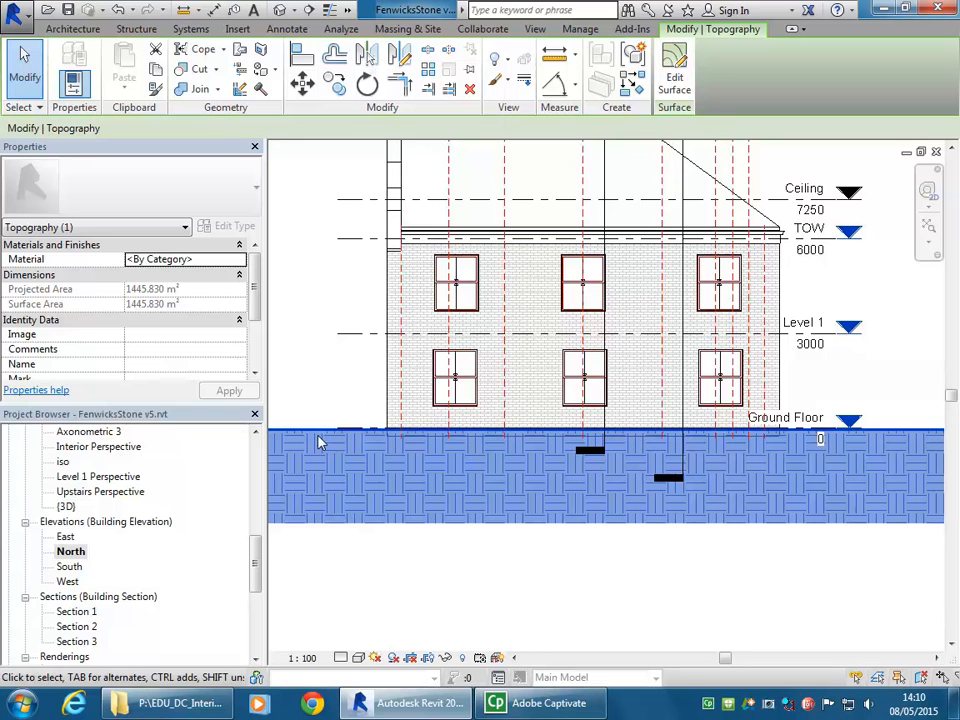
right_click(320, 438)
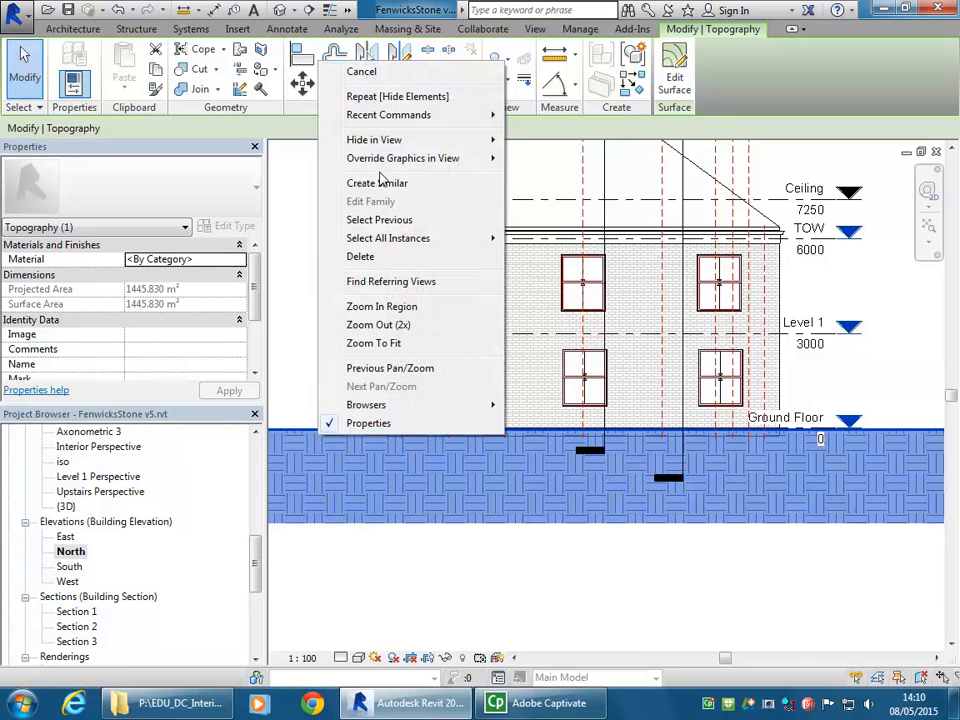
mouse_move(500, 160)
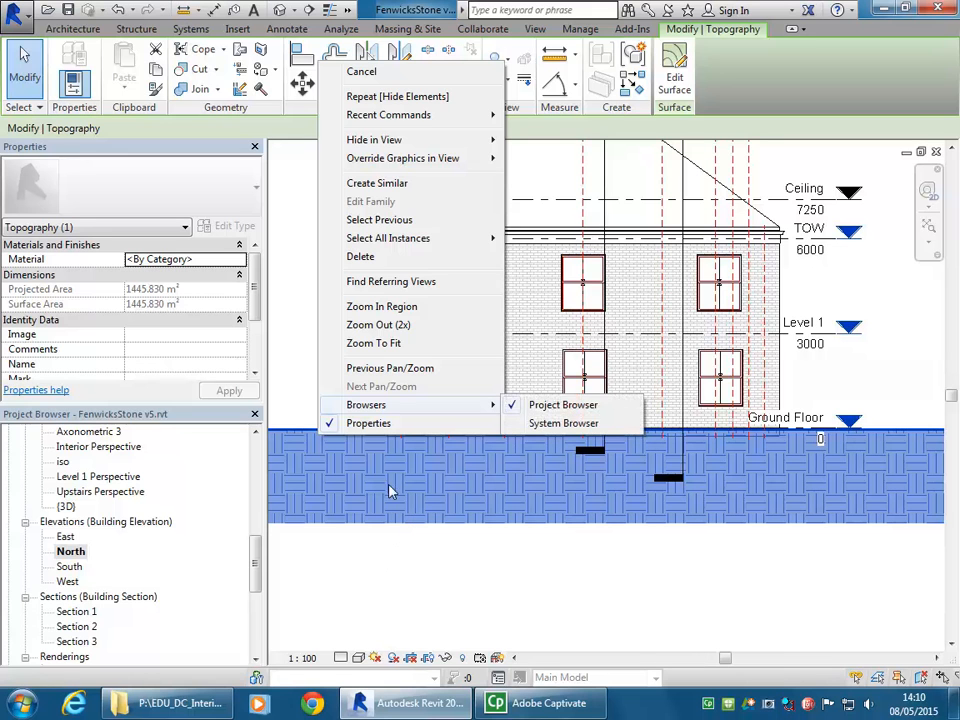
Step: Override the toposurface's graphics by element in the North elevation, turning off the visibility of its cut pattern
click(362, 437)
right_click(366, 434)
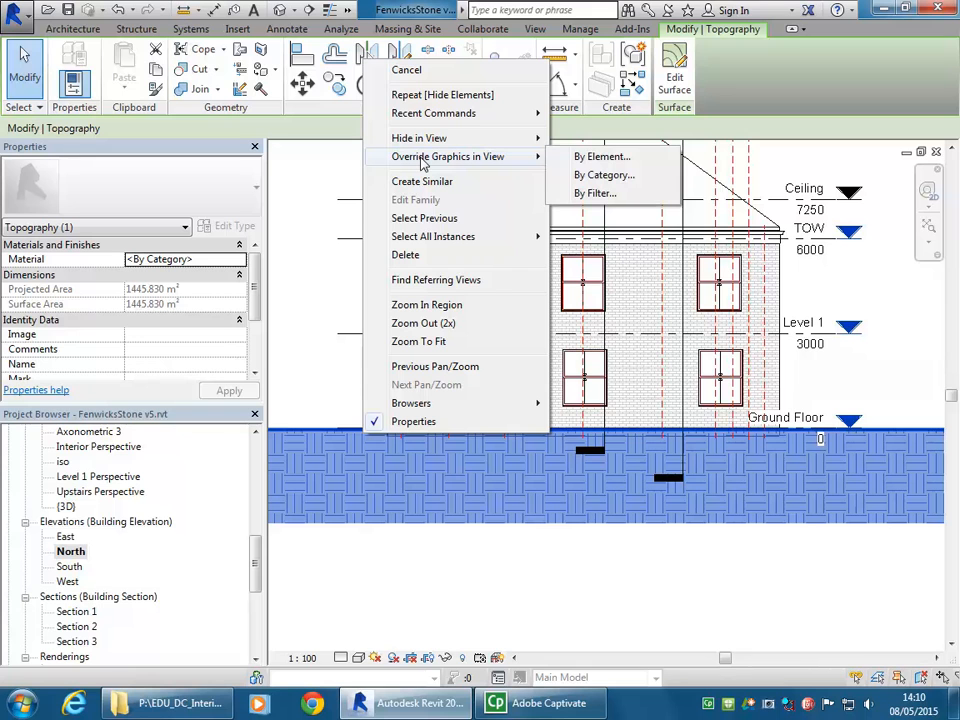
click(583, 158)
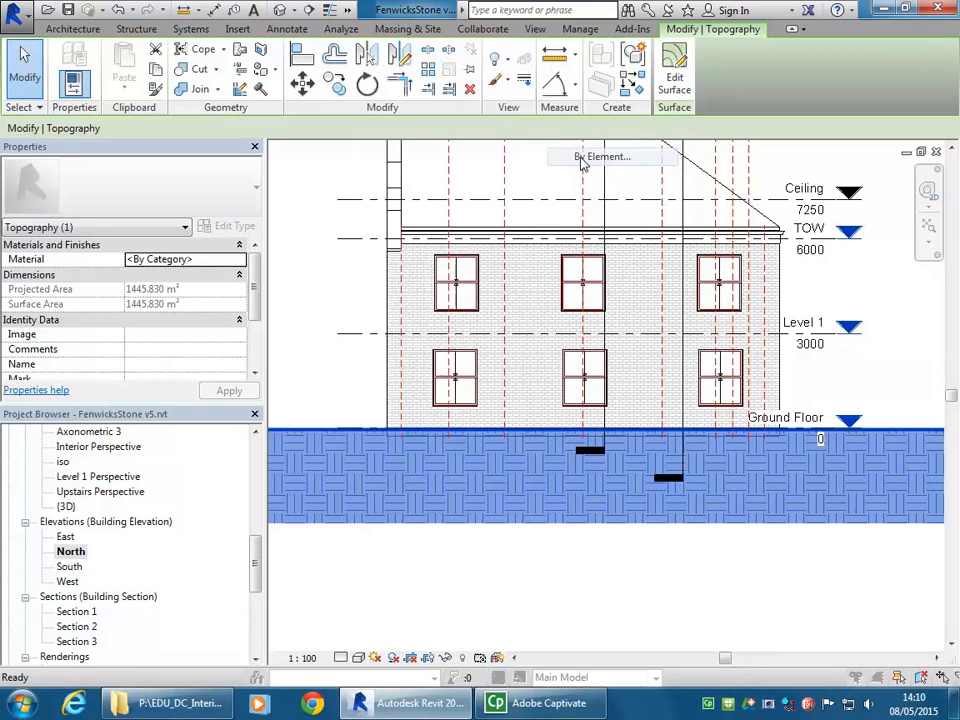
drag(482, 253, 447, 120)
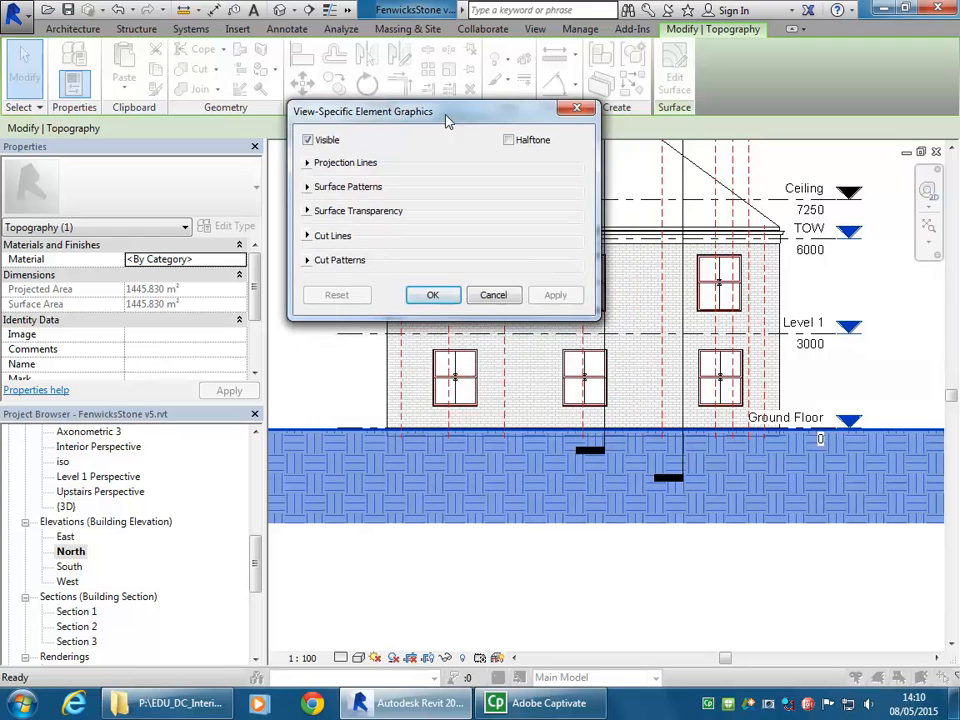
click(308, 260)
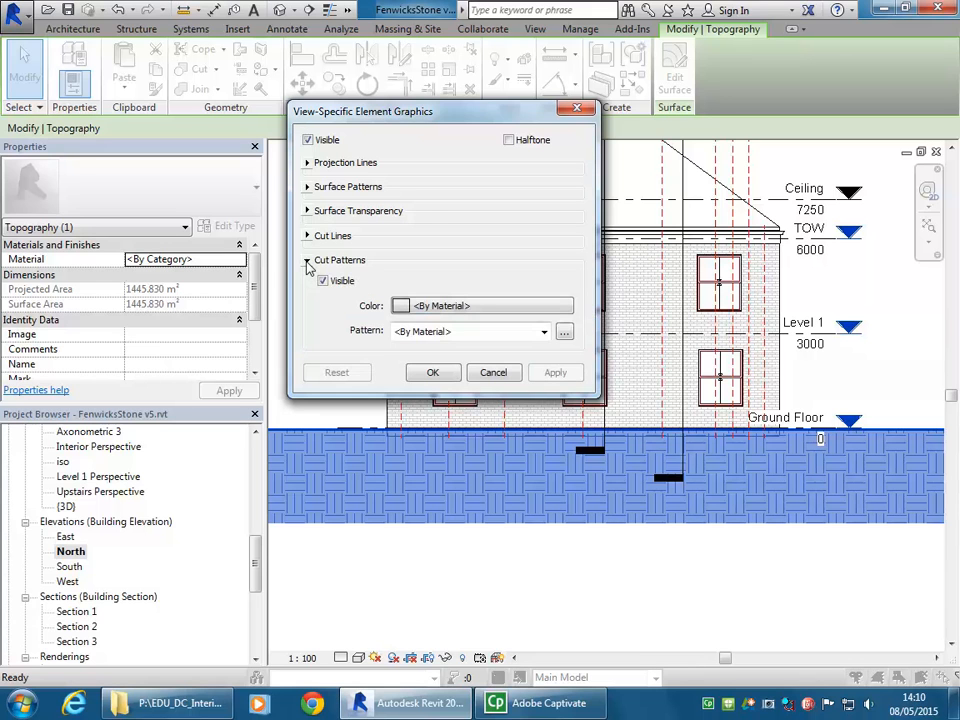
click(322, 281)
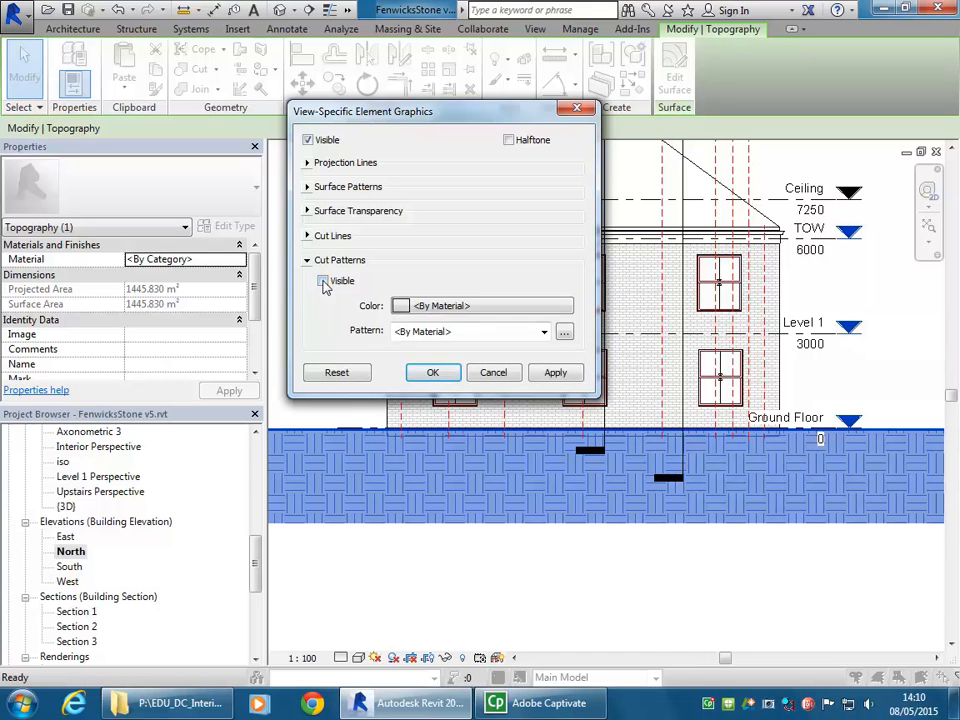
click(430, 373)
click(388, 581)
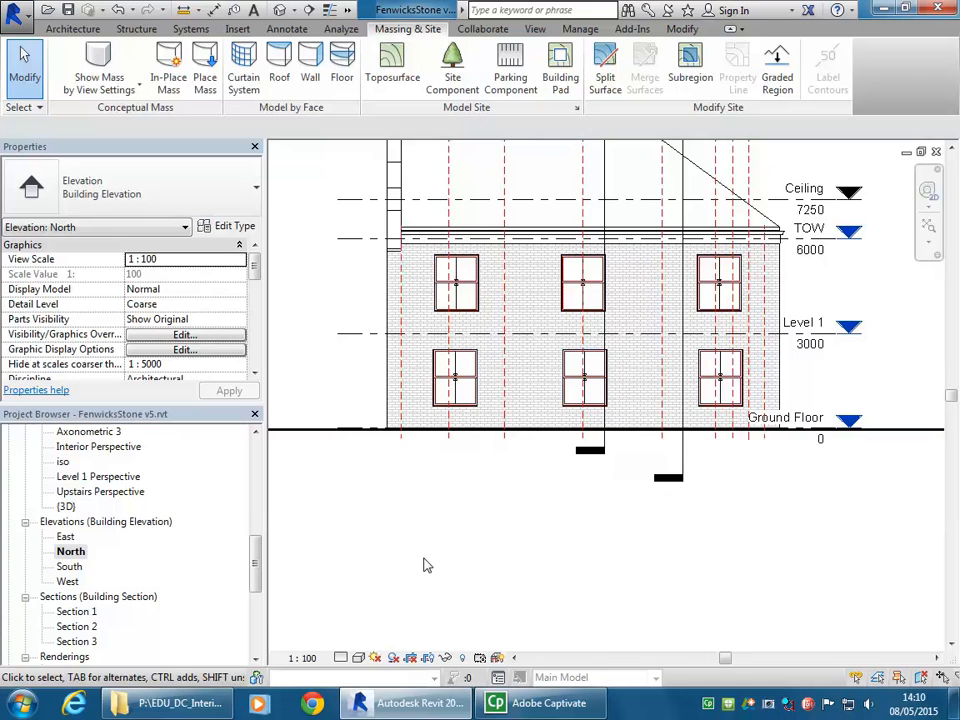
Step: Check the ground line at the wall base and hide the section markers by category in the North elevation
scroll(367, 479, up, 3)
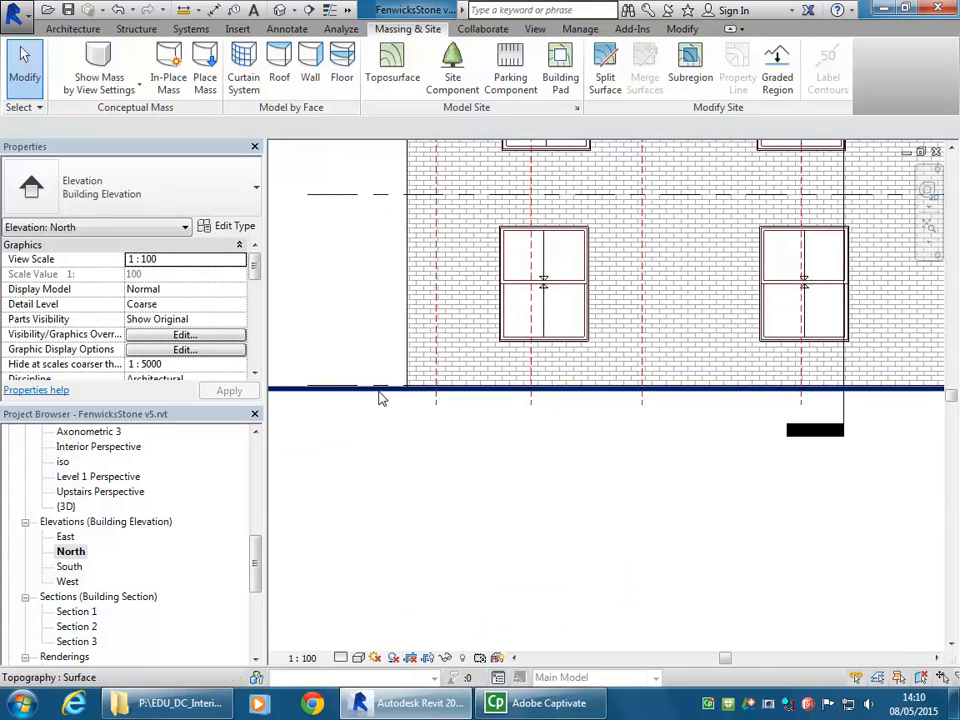
scroll(381, 351, up, 3)
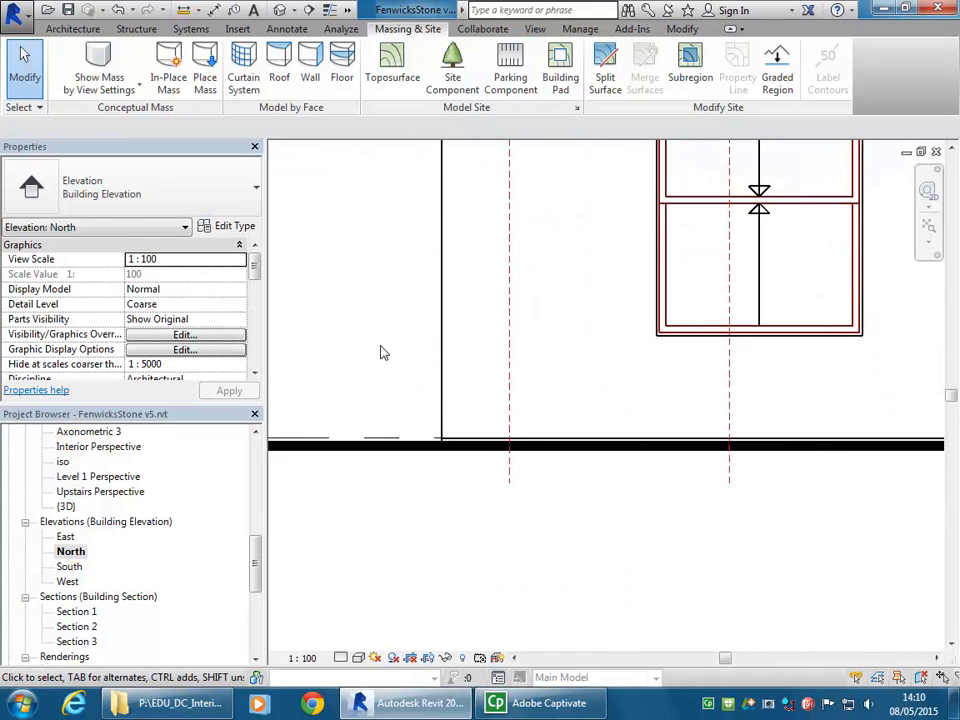
scroll(380, 352, down, 6)
middle_drag(422, 349, 462, 508)
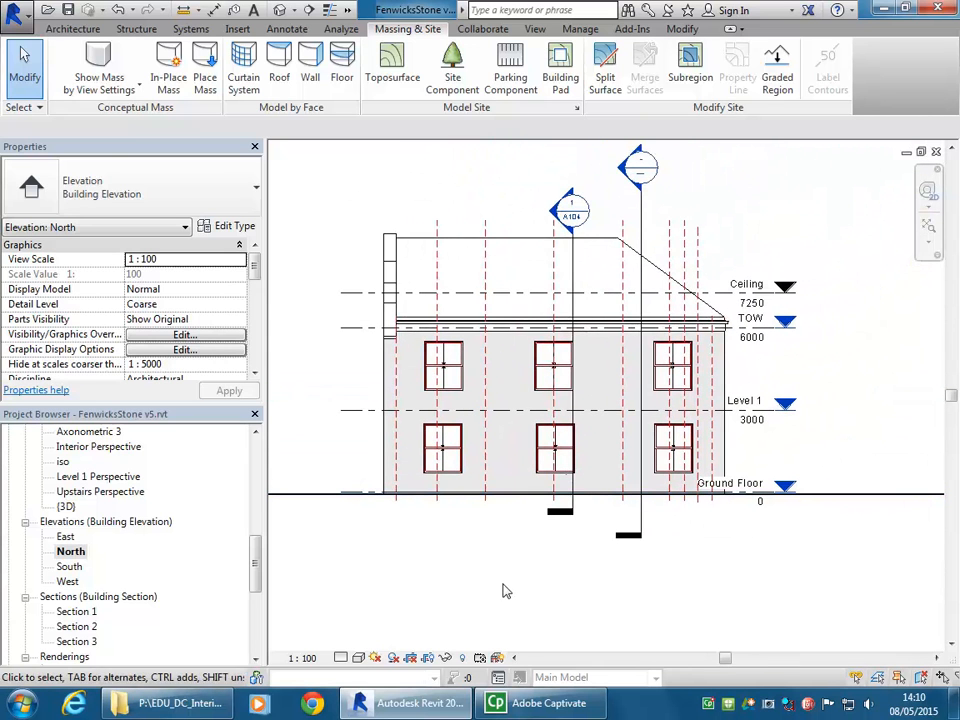
click(640, 215)
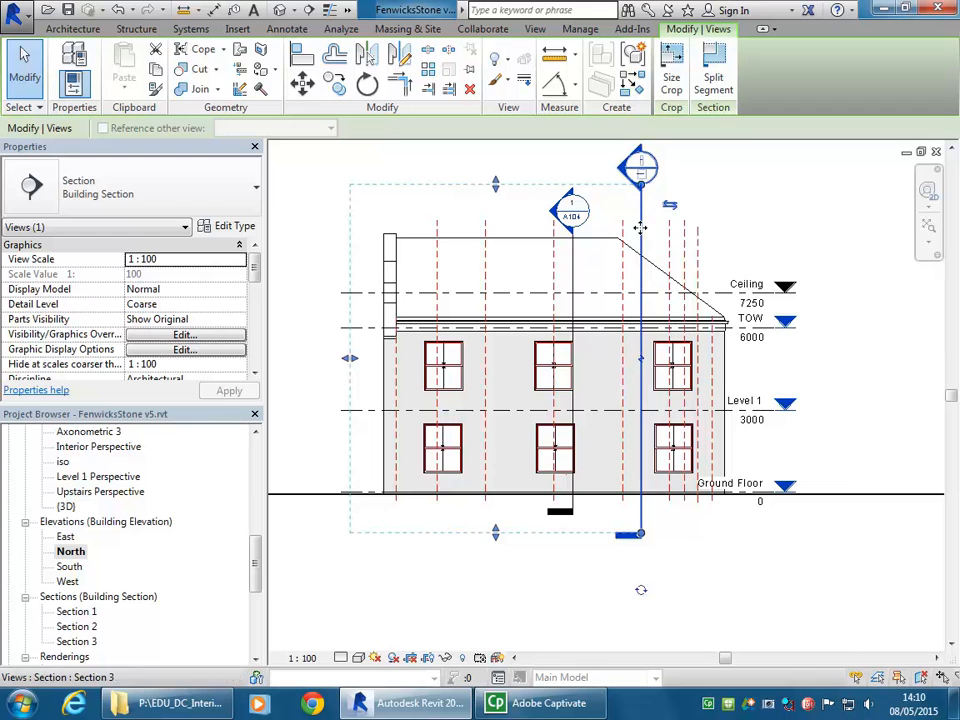
right_click(643, 234)
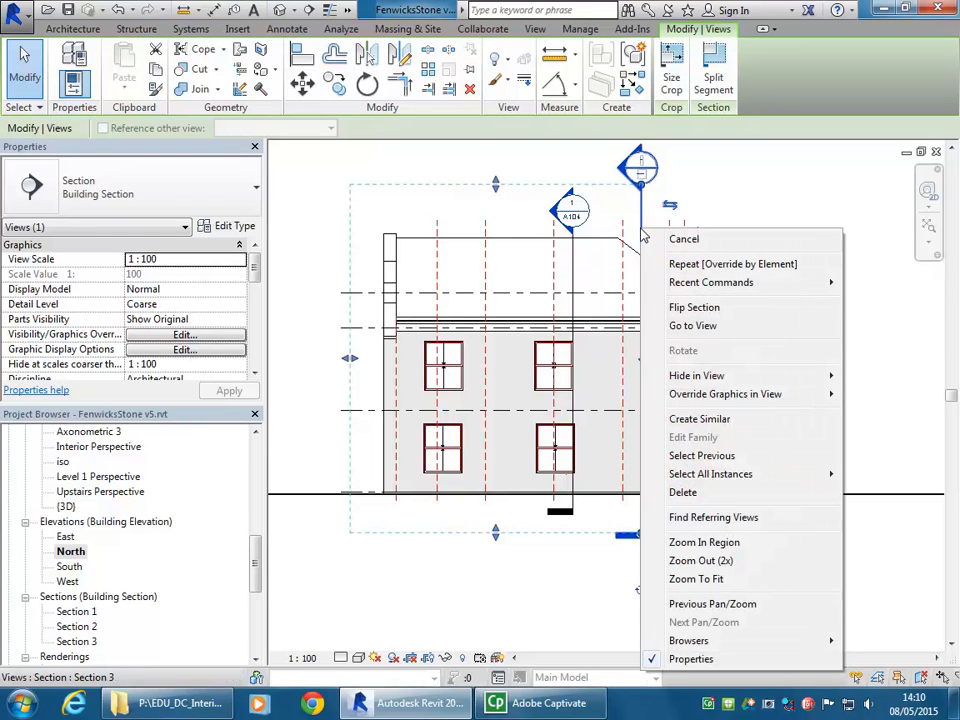
mouse_move(765, 376)
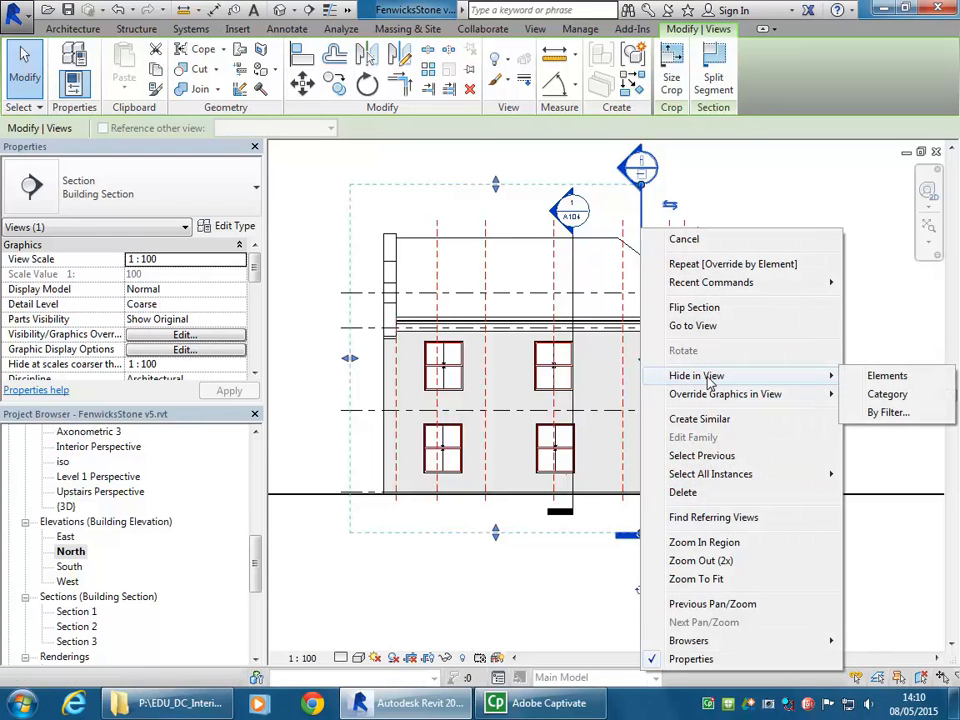
click(886, 395)
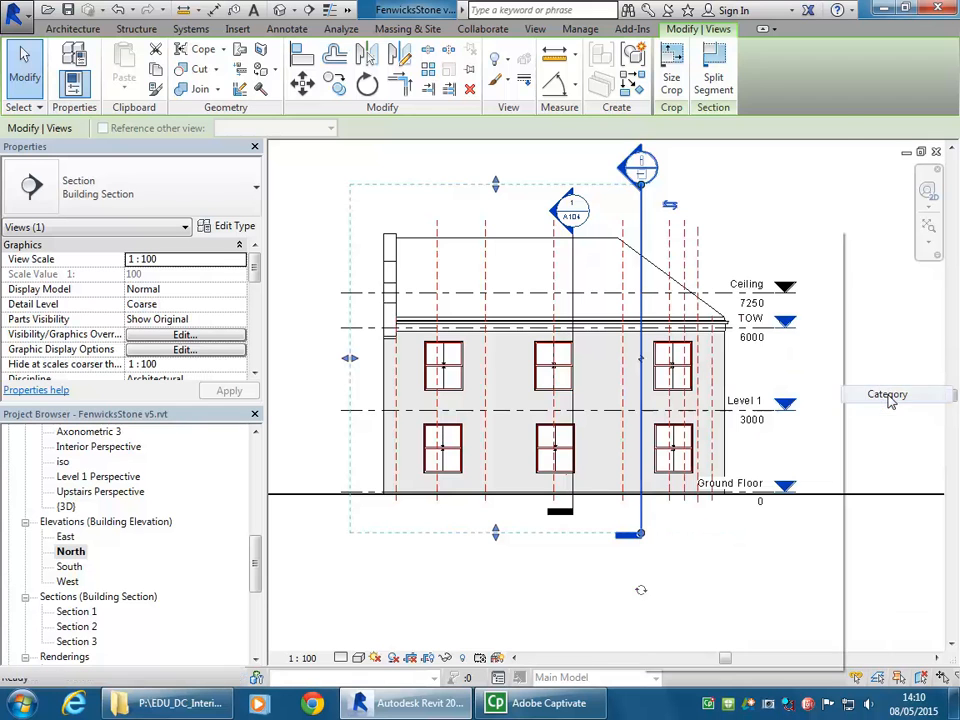
click(486, 221)
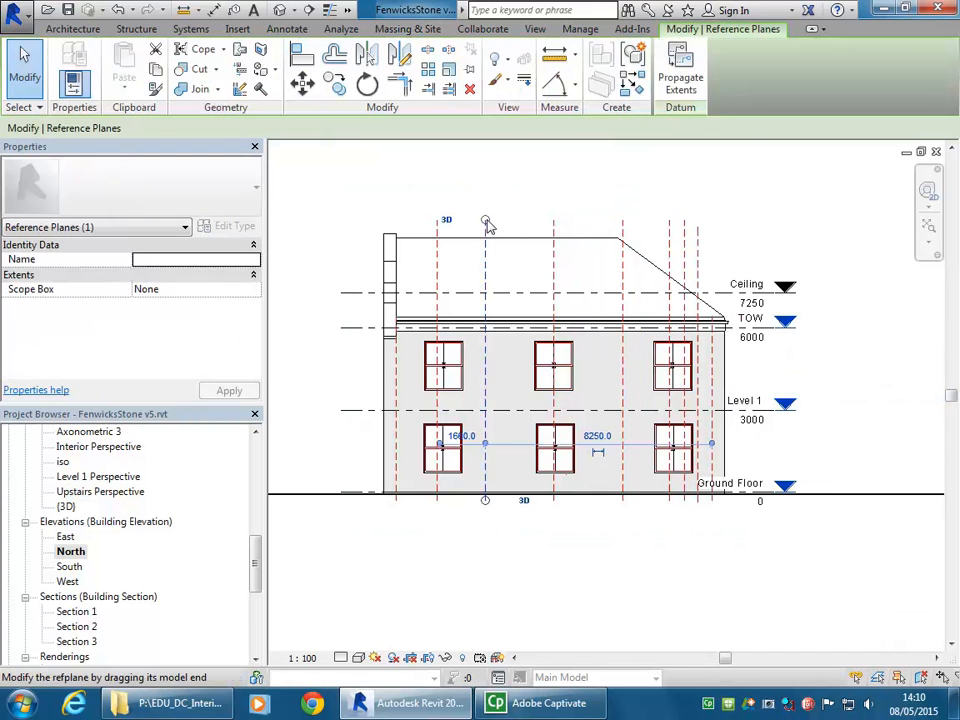
right_click(486, 221)
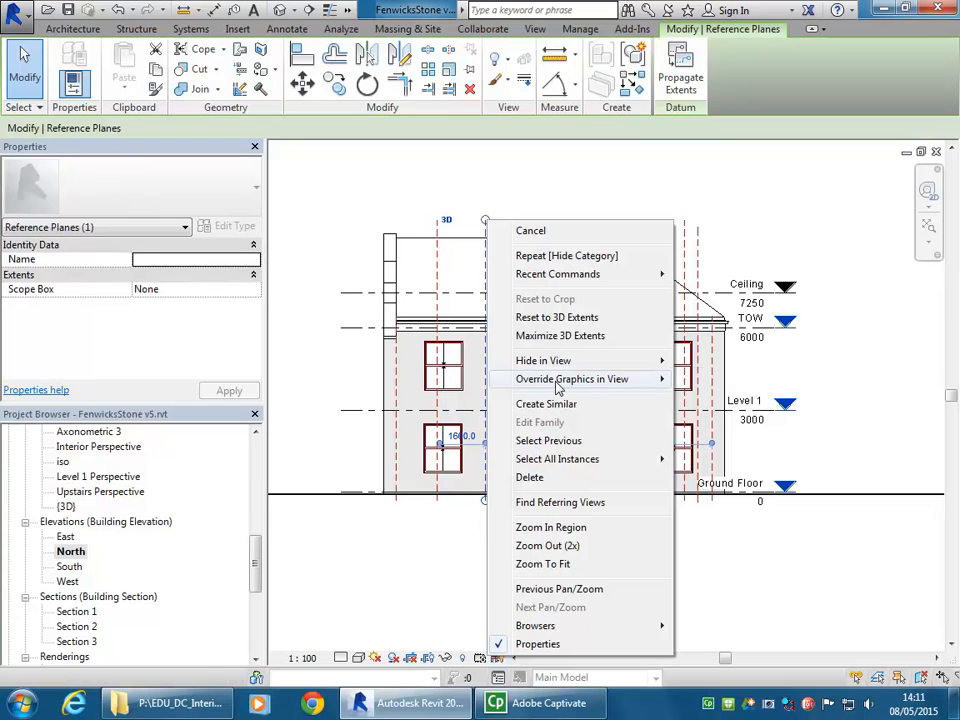
mouse_move(558, 388)
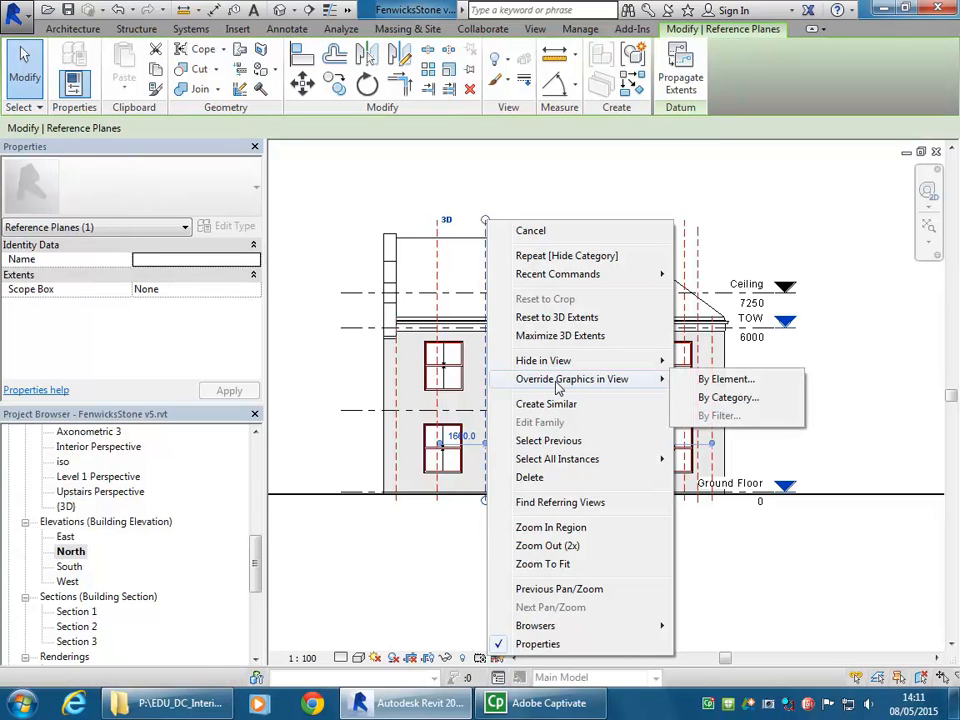
click(726, 398)
click(491, 190)
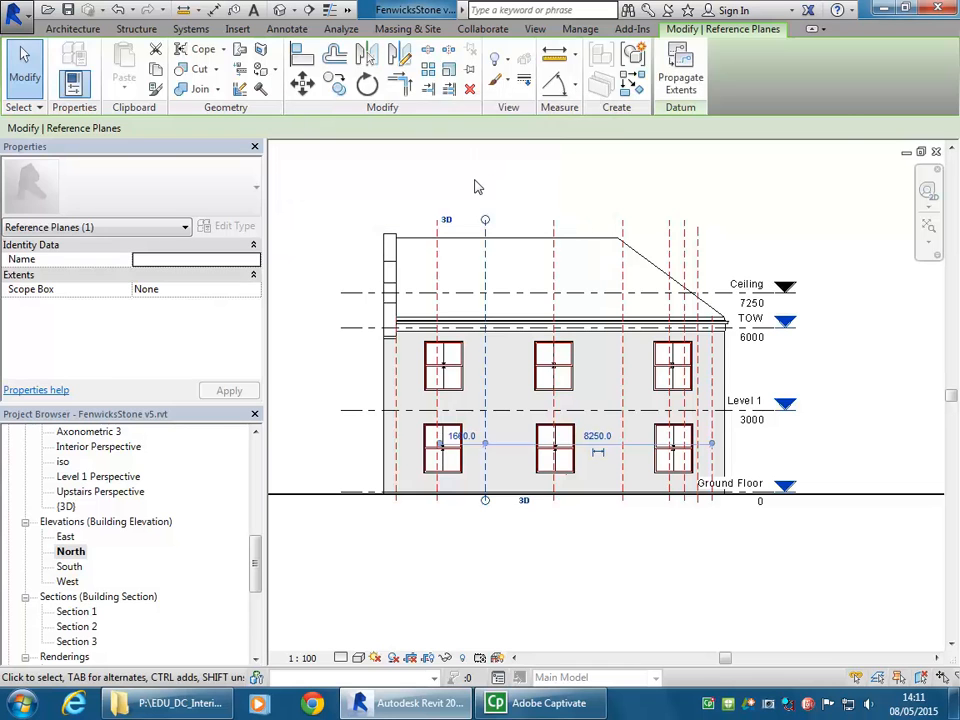
click(476, 186)
Step: Hide the reference planes by category in the North elevation
click(484, 223)
right_click(485, 228)
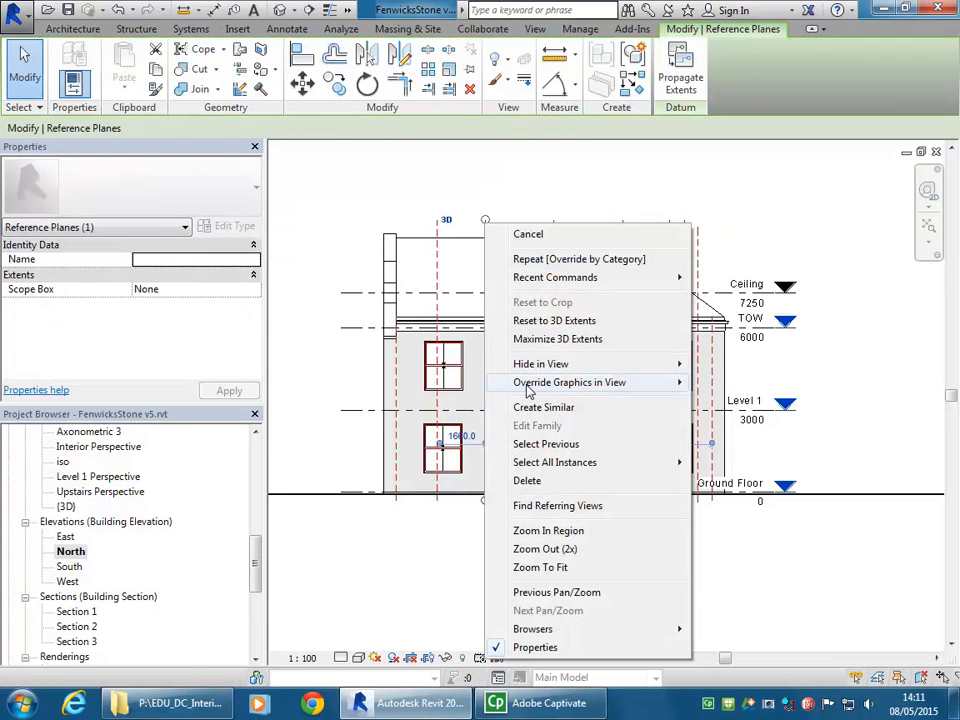
mouse_move(671, 364)
click(746, 385)
middle_drag(506, 199, 513, 216)
Step: Hide only the Ceiling level in the North elevation, by element
click(672, 285)
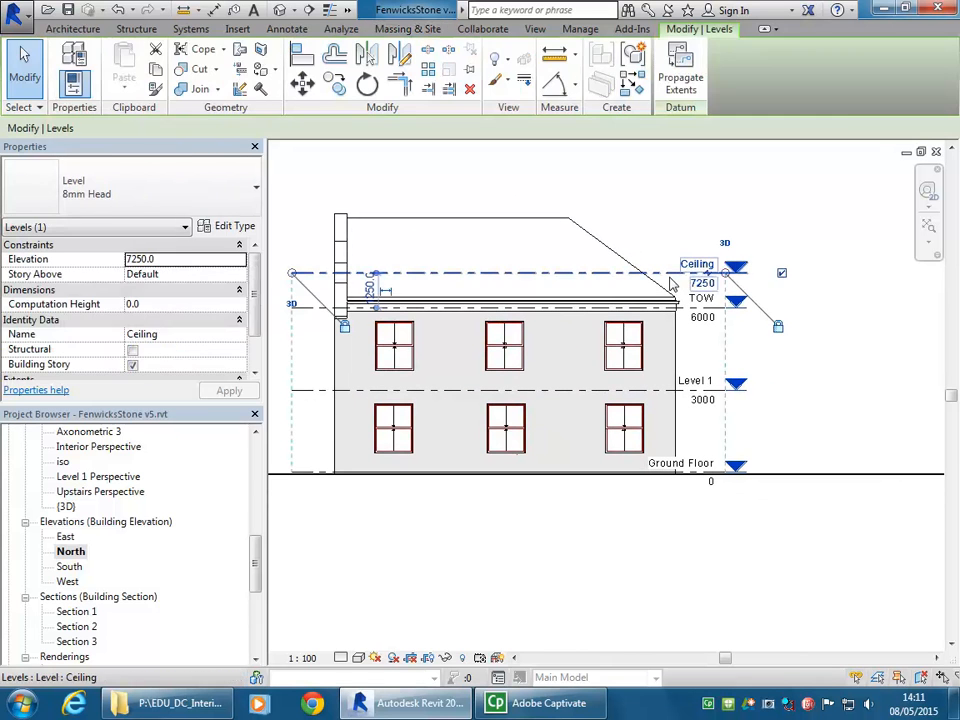
click(643, 214)
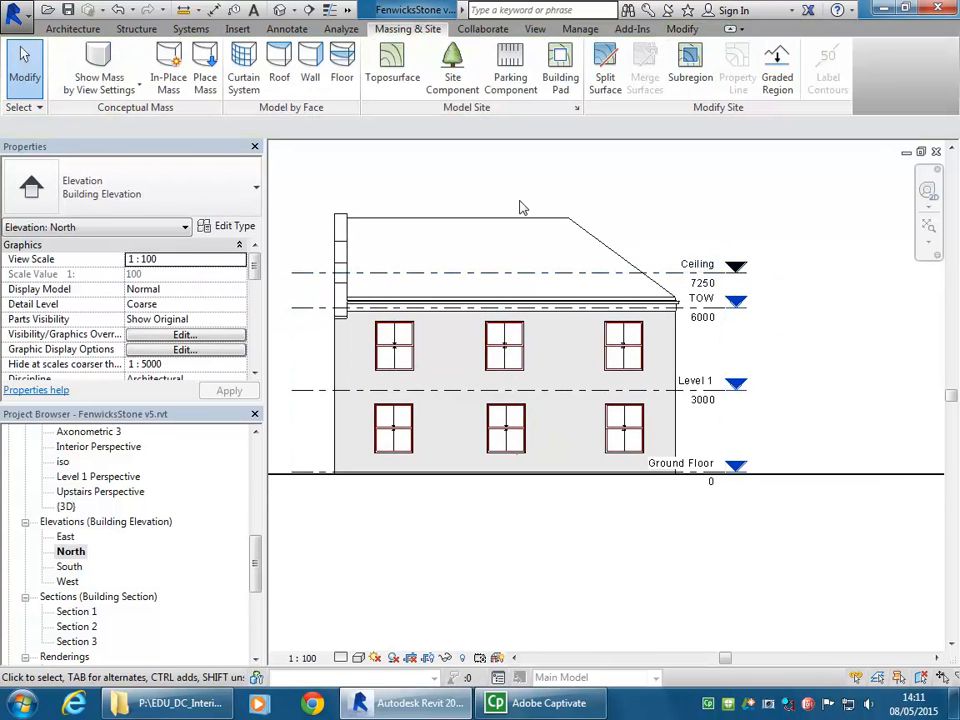
click(668, 283)
right_click(666, 283)
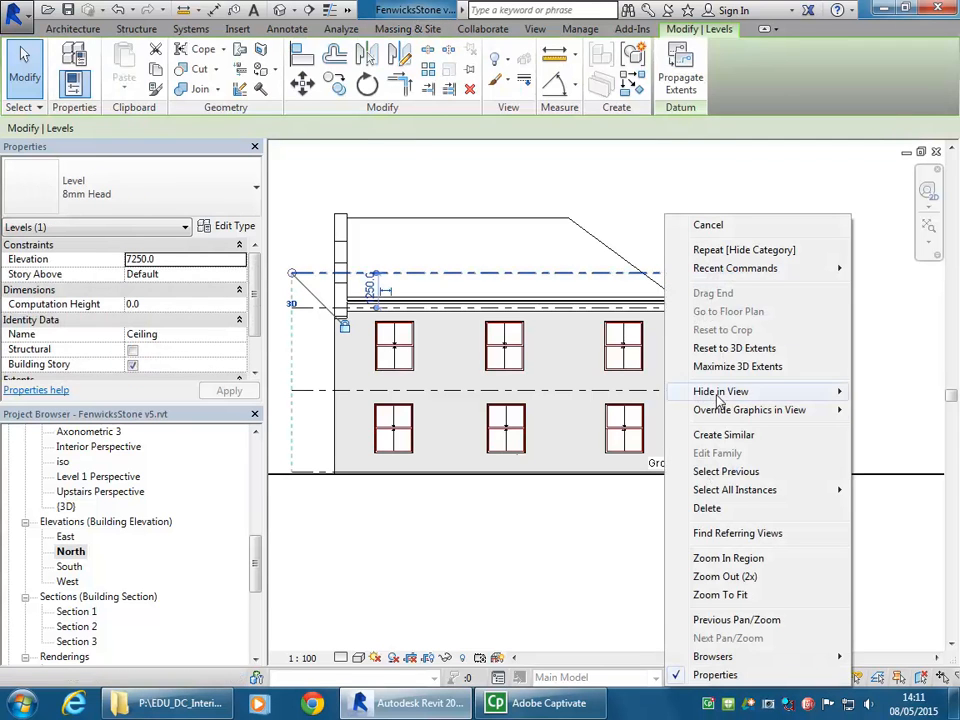
mouse_move(703, 391)
click(606, 393)
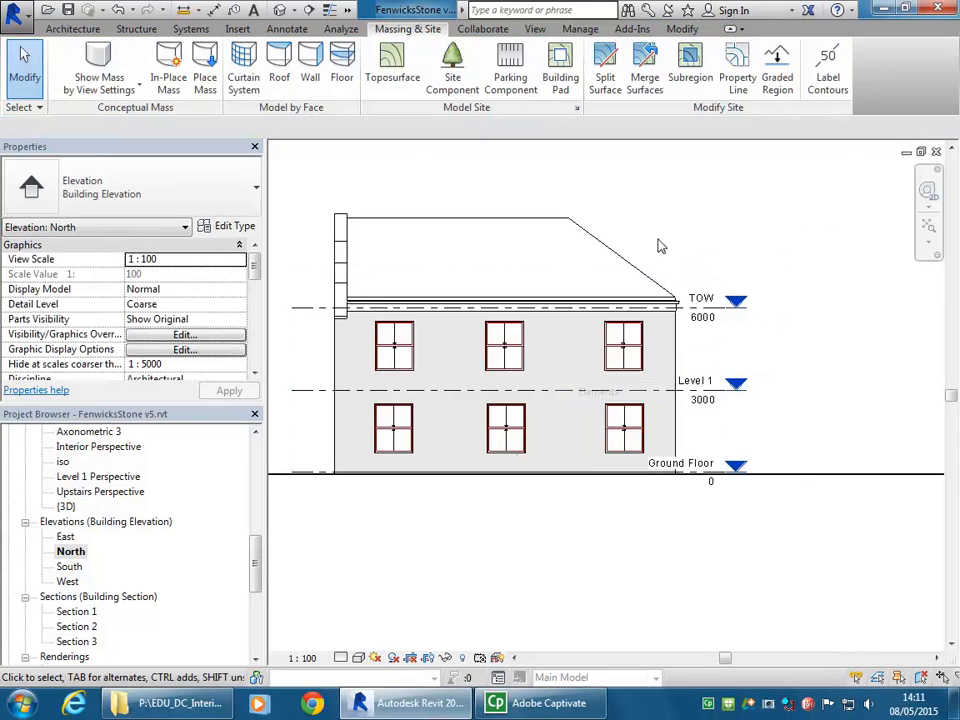
Step: Look over the cleaned-up North elevation, then open the East elevation and set its visual style to Hidden Line
middle_drag(604, 225, 740, 250)
scroll(739, 250, down, 2)
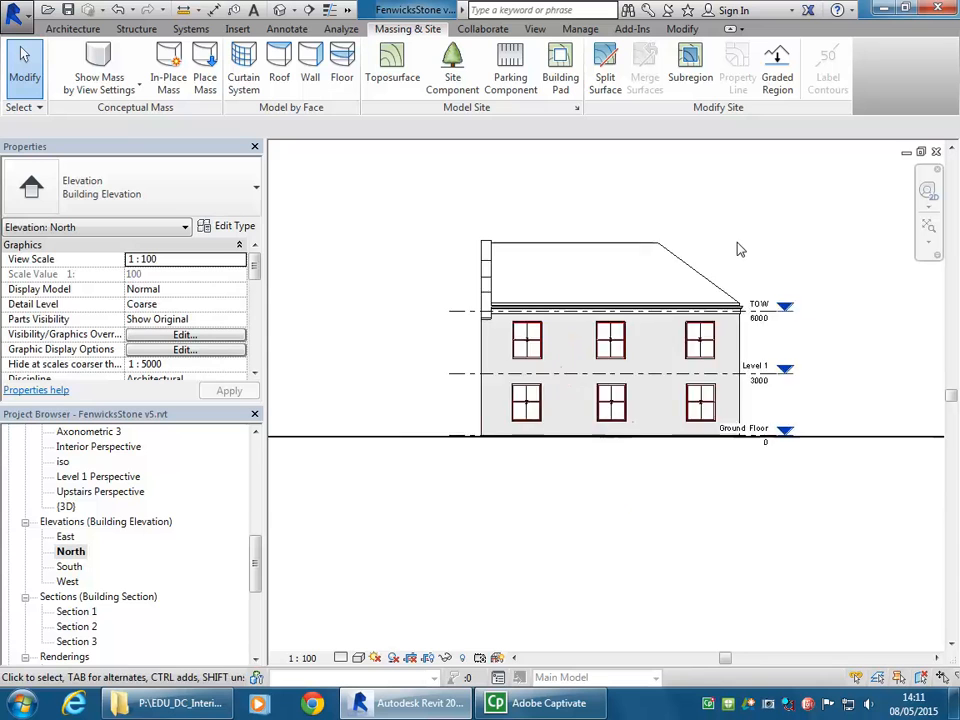
middle_drag(620, 534, 522, 539)
scroll(306, 311, down, 1)
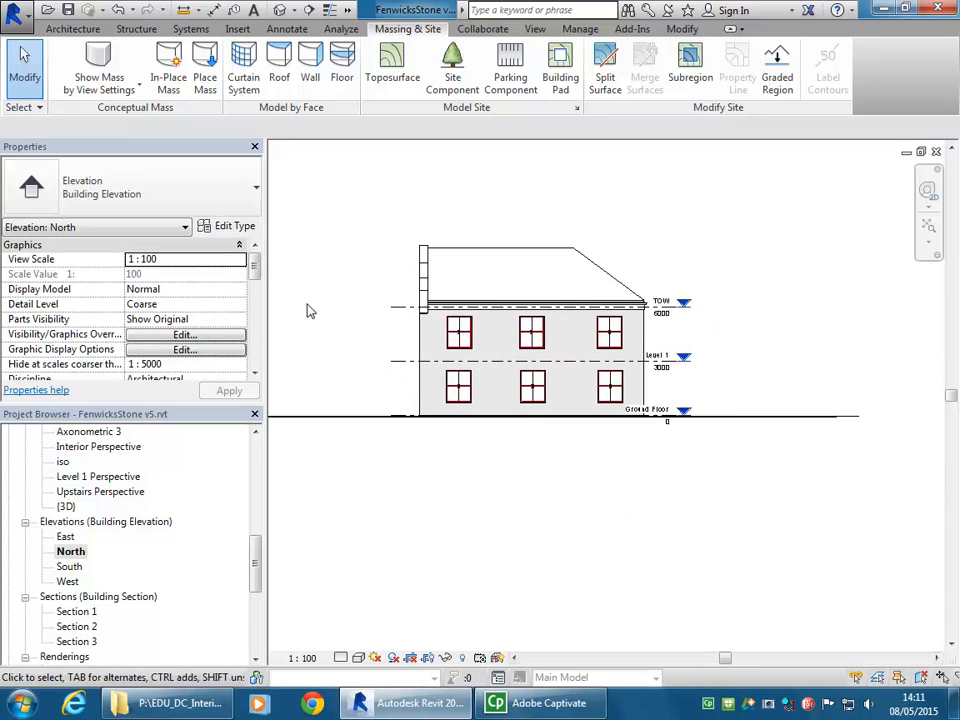
middle_drag(306, 311, 435, 334)
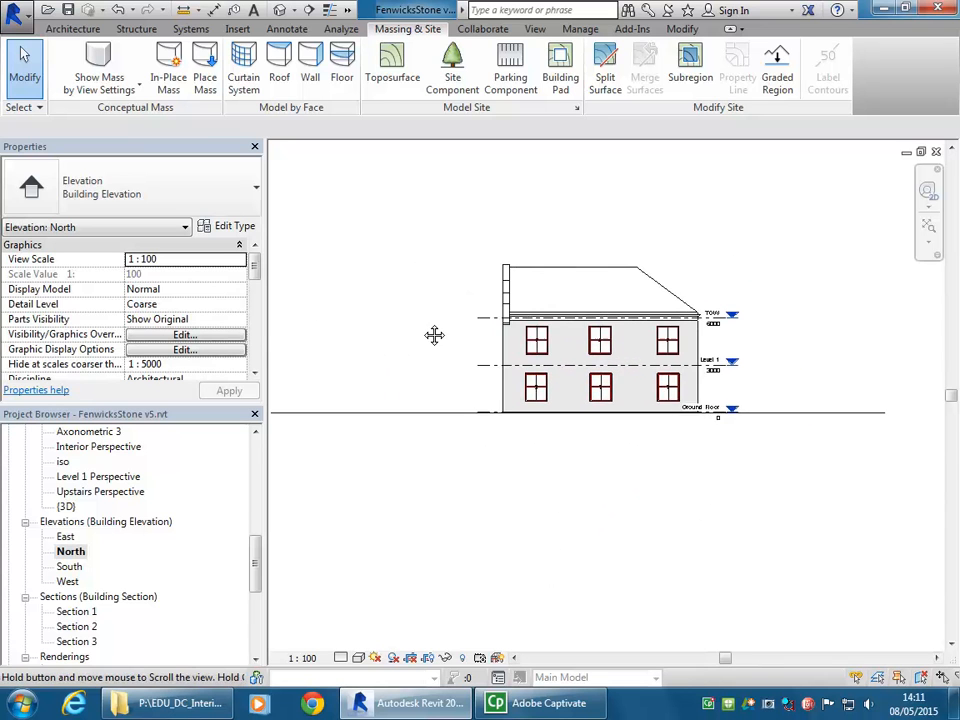
double_click(62, 537)
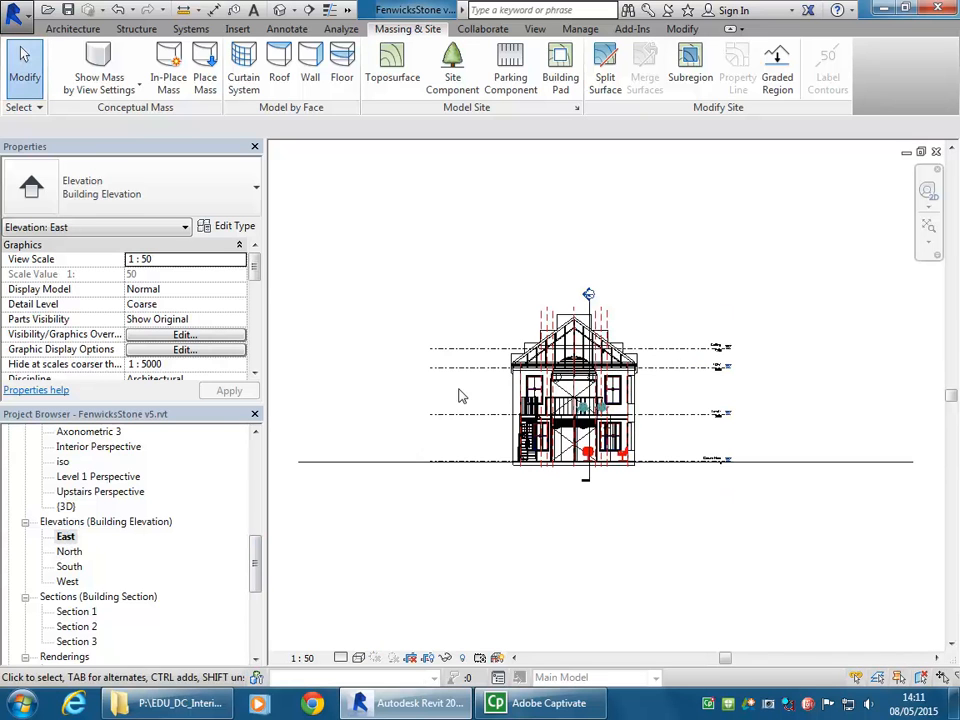
click(358, 658)
click(420, 573)
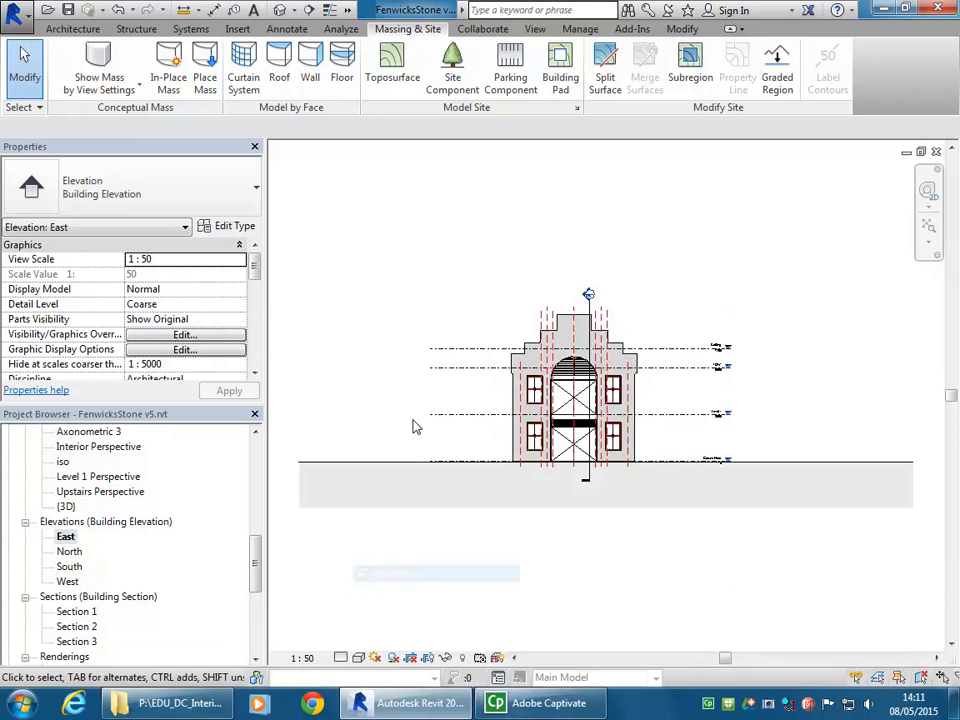
Step: Override the toposurface's graphics by element in the East elevation, turning off the visibility of its cut pattern
scroll(396, 400, up, 5)
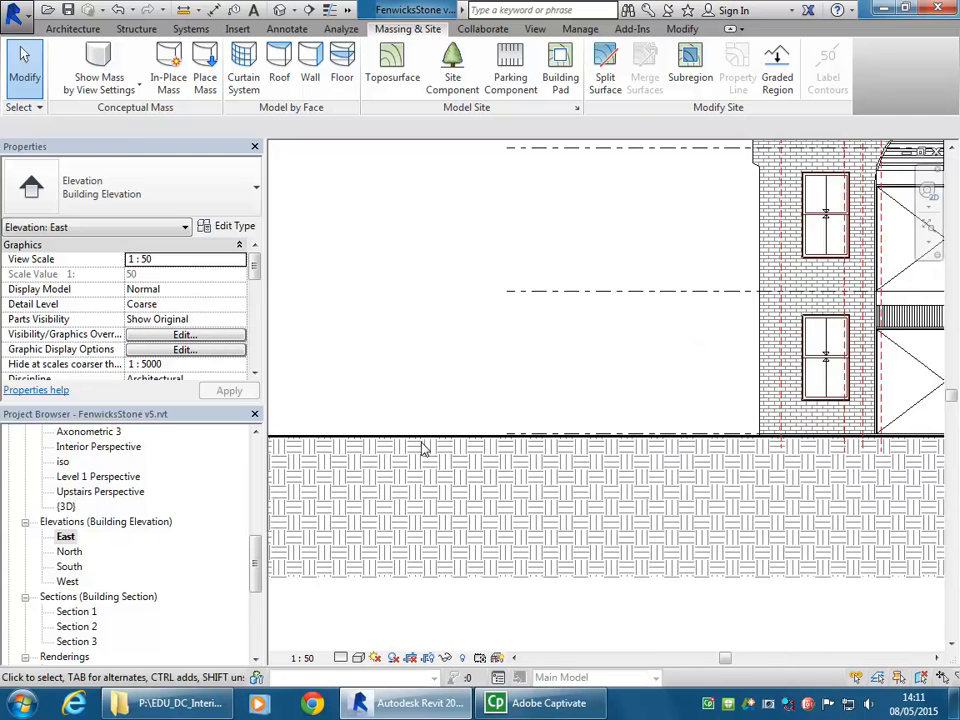
click(420, 449)
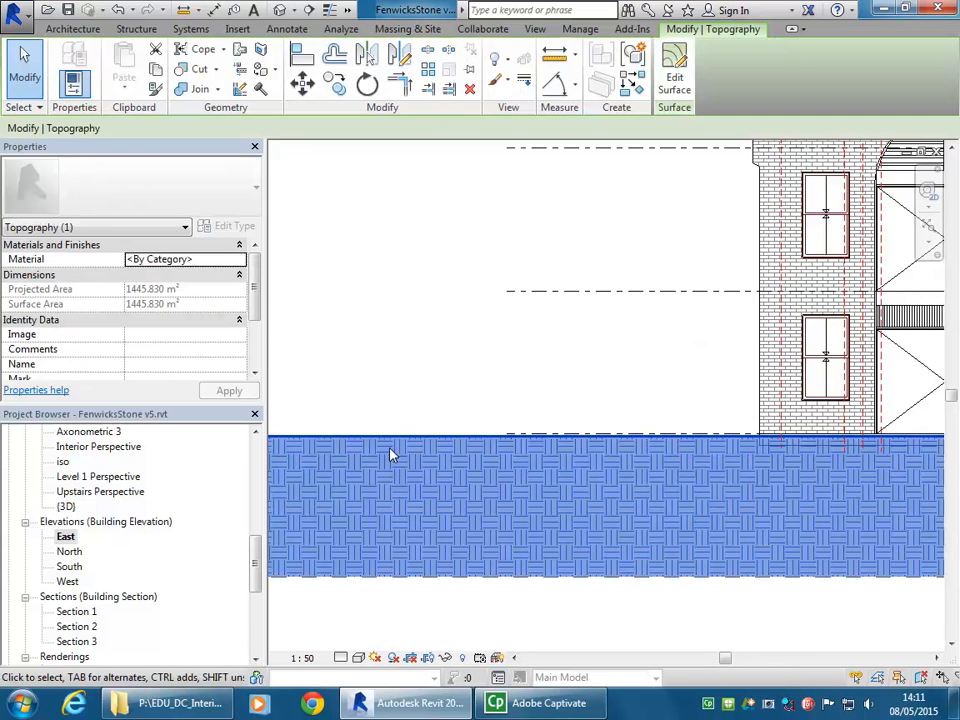
right_click(382, 436)
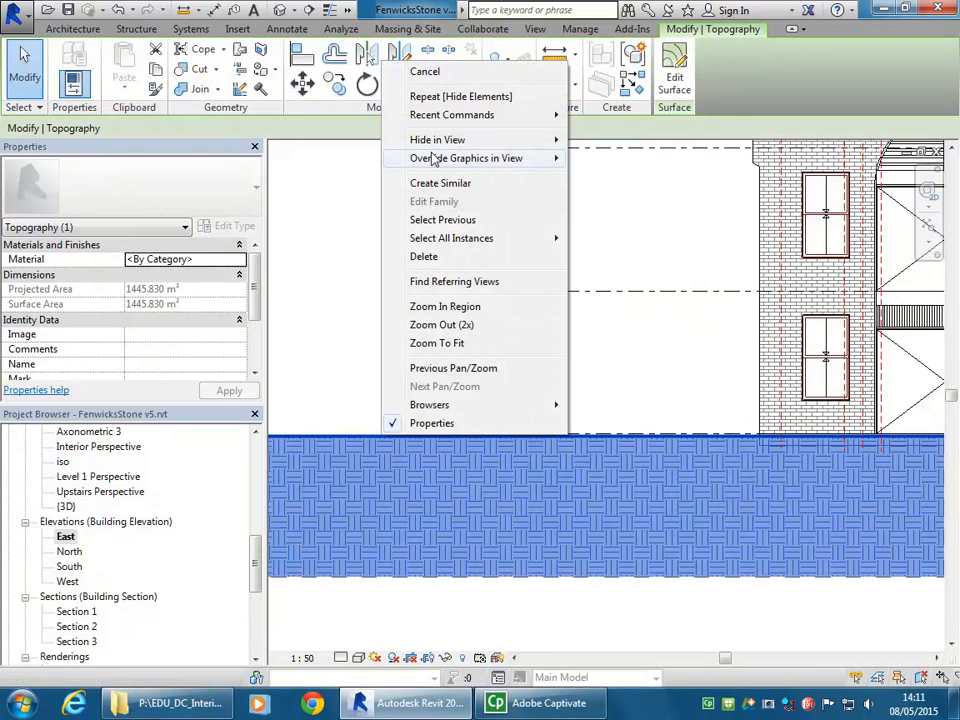
mouse_move(435, 157)
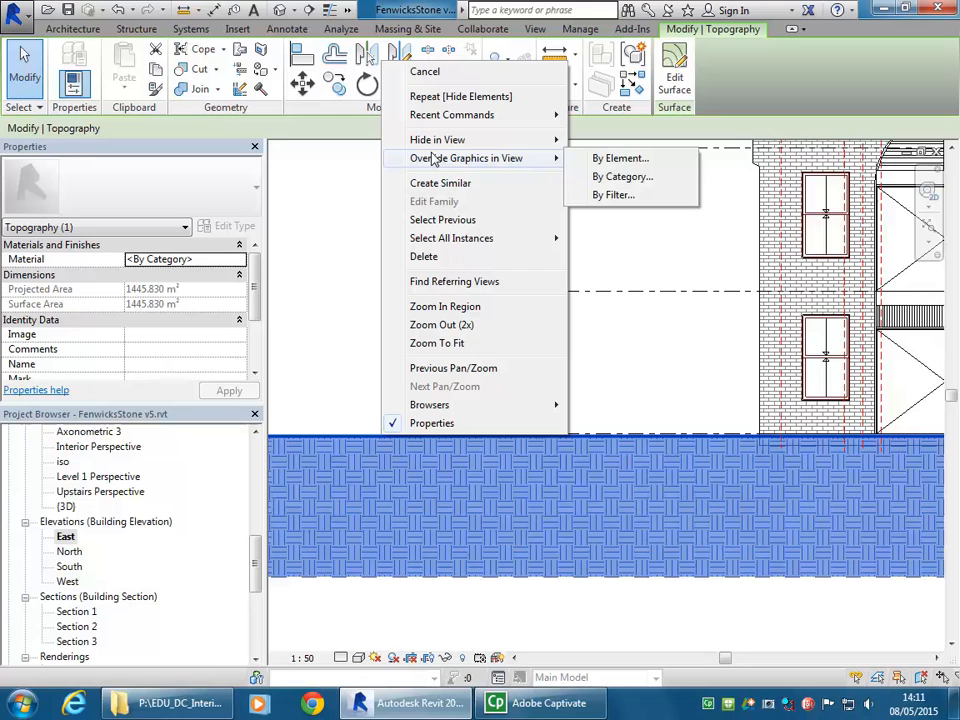
click(618, 160)
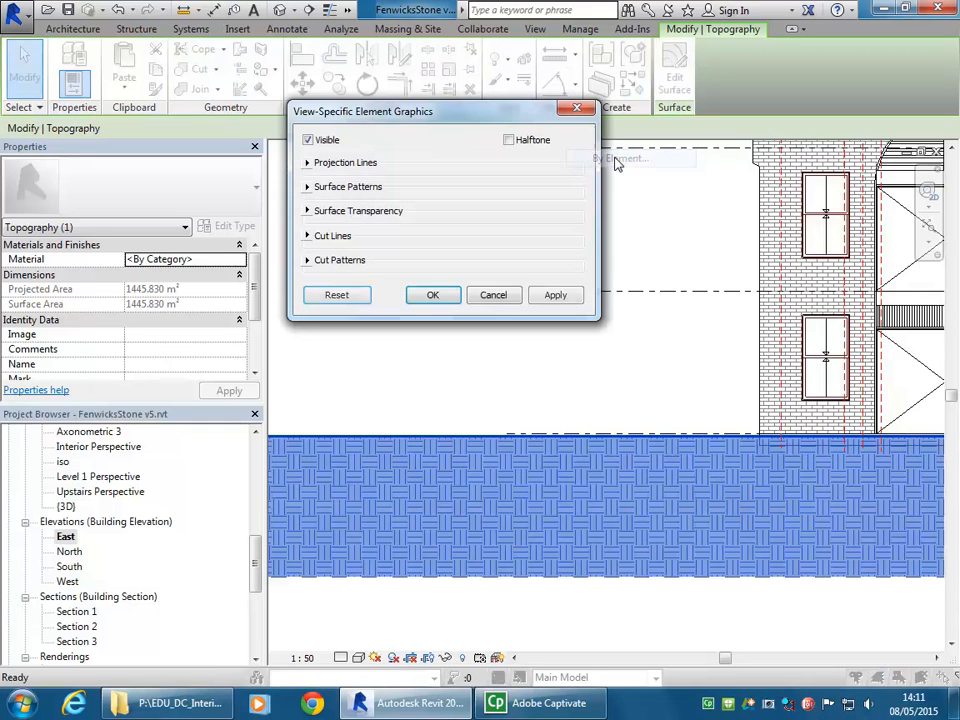
click(305, 261)
click(322, 281)
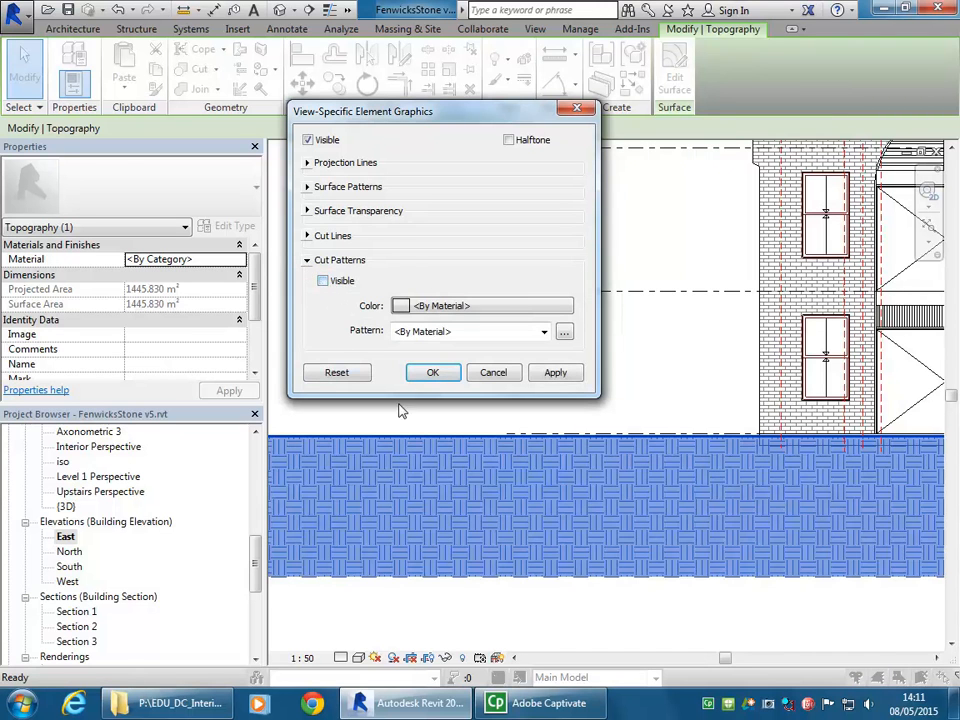
click(433, 372)
click(557, 381)
Step: Look over the East elevation's ground line, then open the default 3D view and orbit around the building and its toposurface
scroll(496, 421, down, 3)
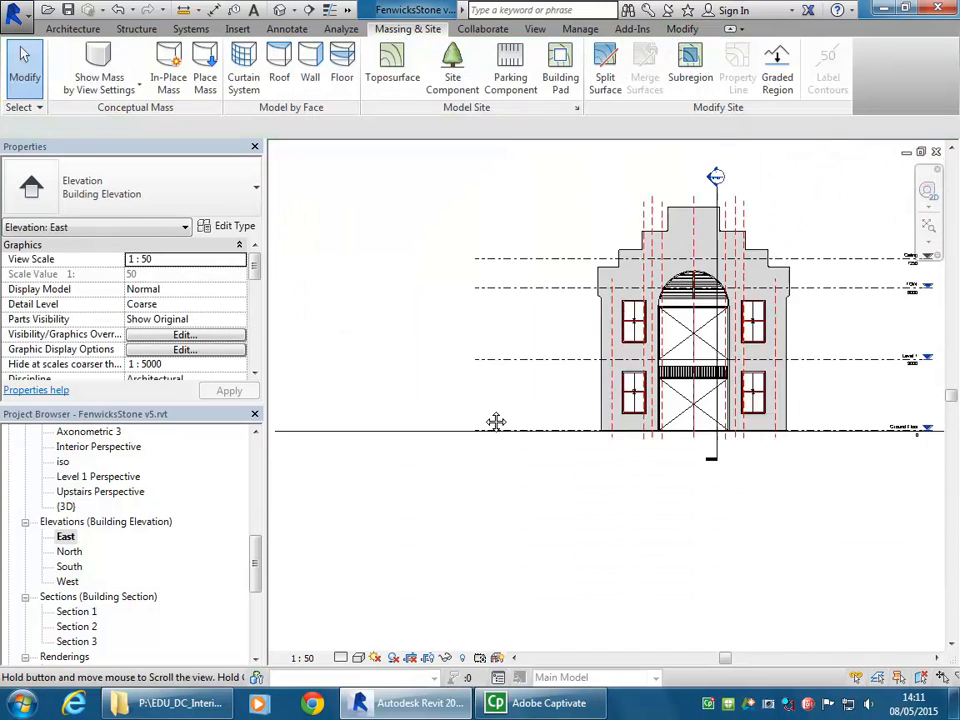
scroll(496, 421, down, 3)
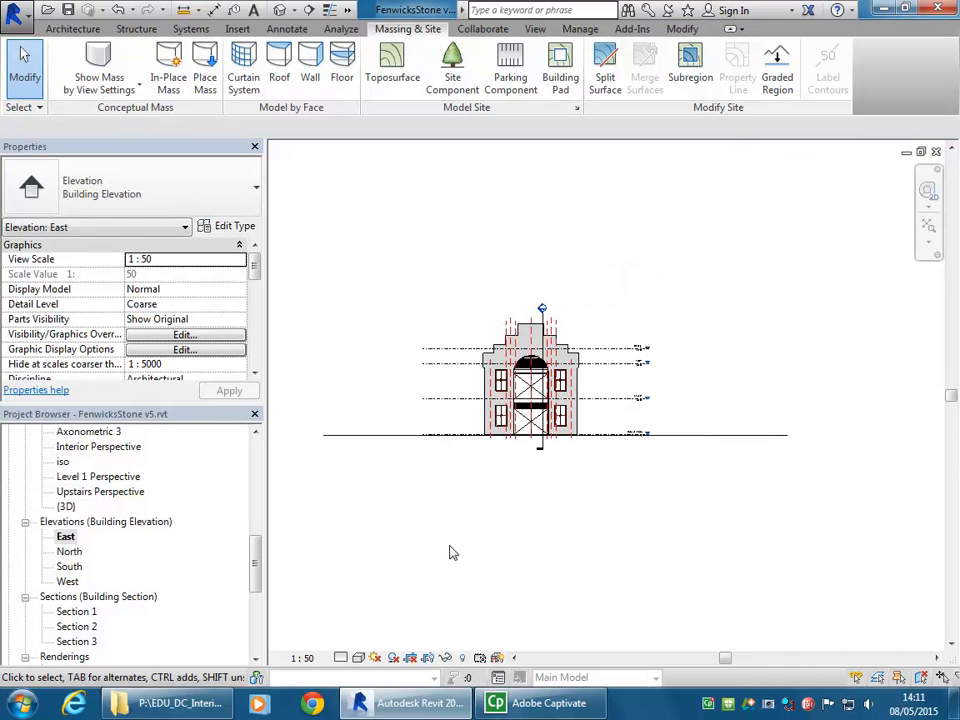
middle_drag(449, 546, 438, 551)
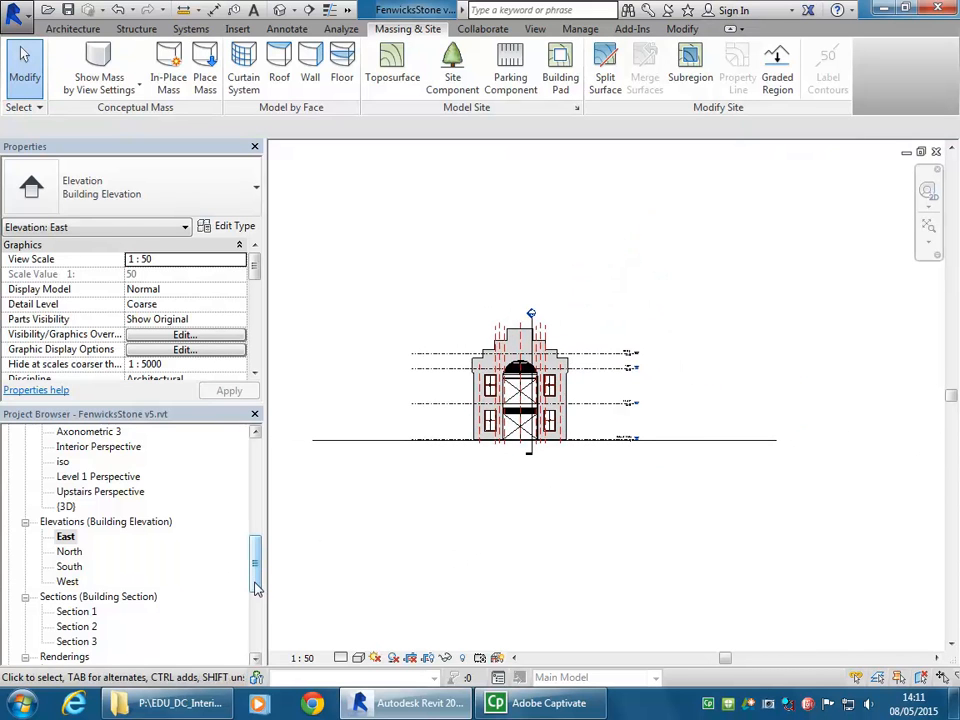
double_click(68, 507)
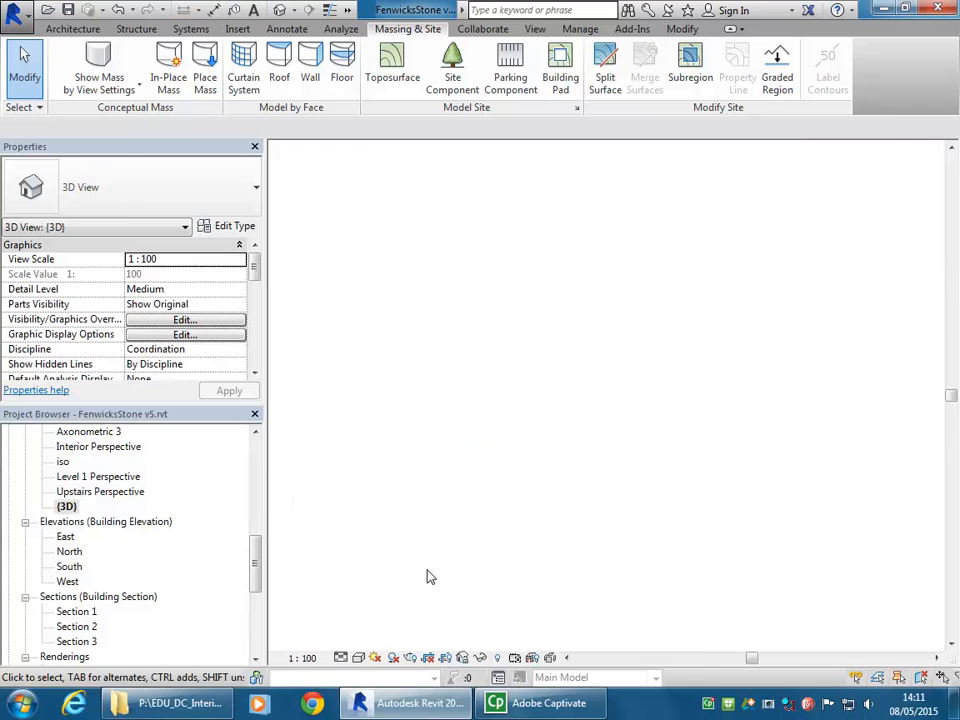
shift+middle_drag(620, 530, 580, 435)
shift+middle_drag(589, 508, 576, 549)
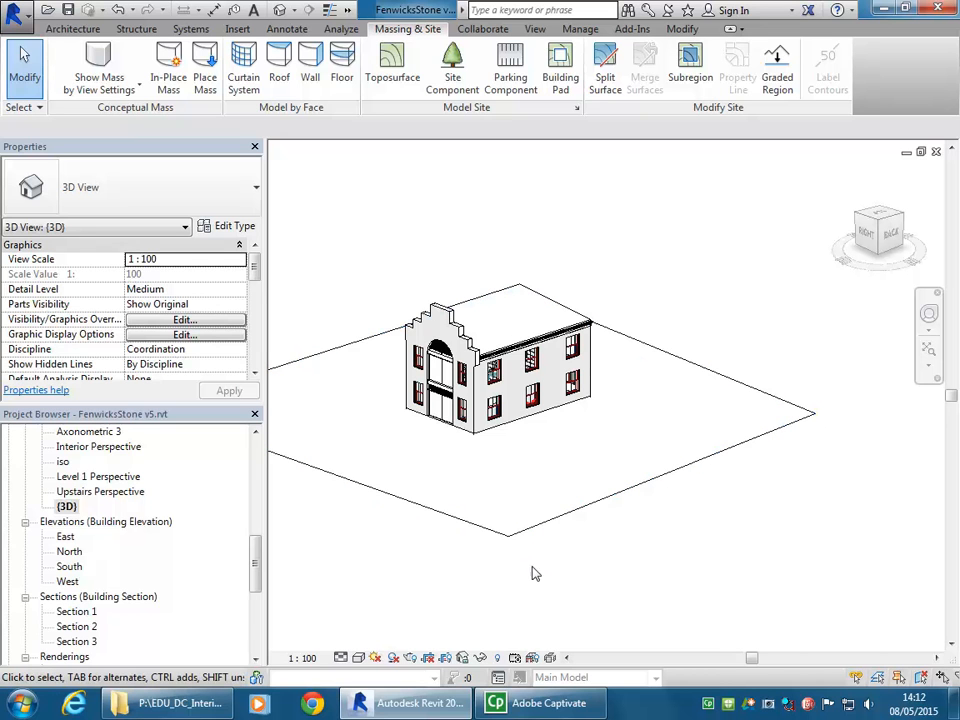
Step: Examine the toposurface's cut beside the floor slab in Section 1 and return to the default 3D view showing the whole site
double_click(72, 611)
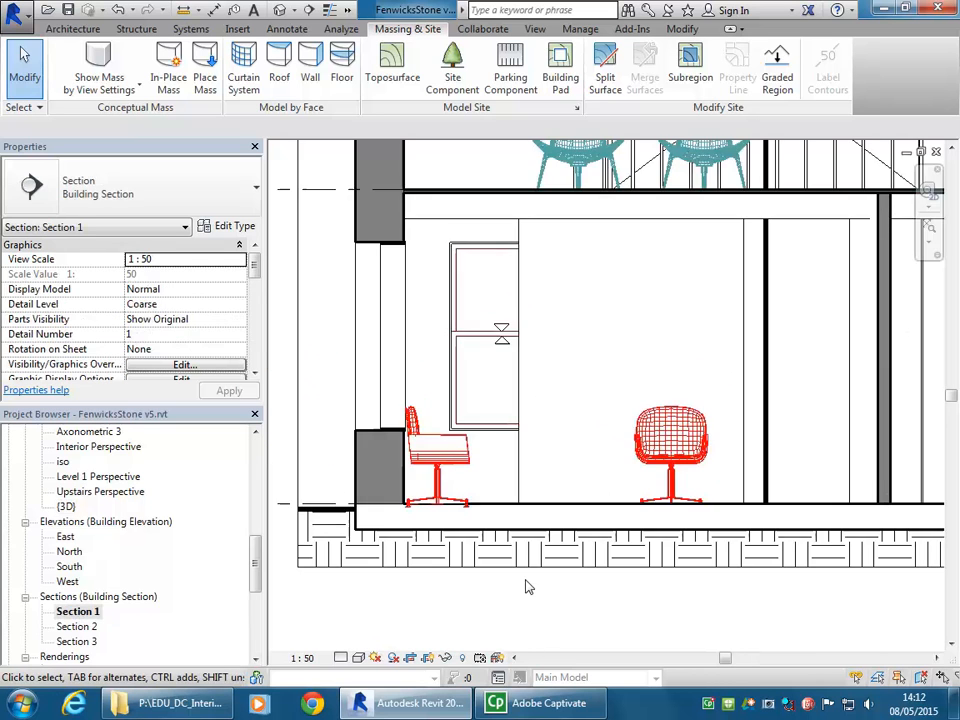
click(318, 512)
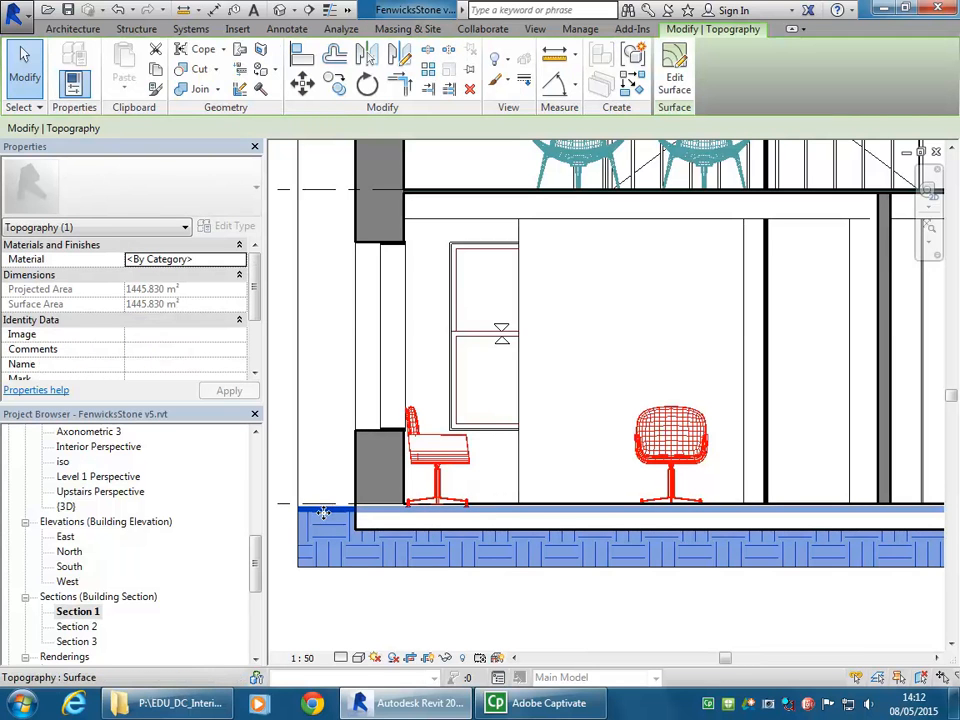
double_click(66, 507)
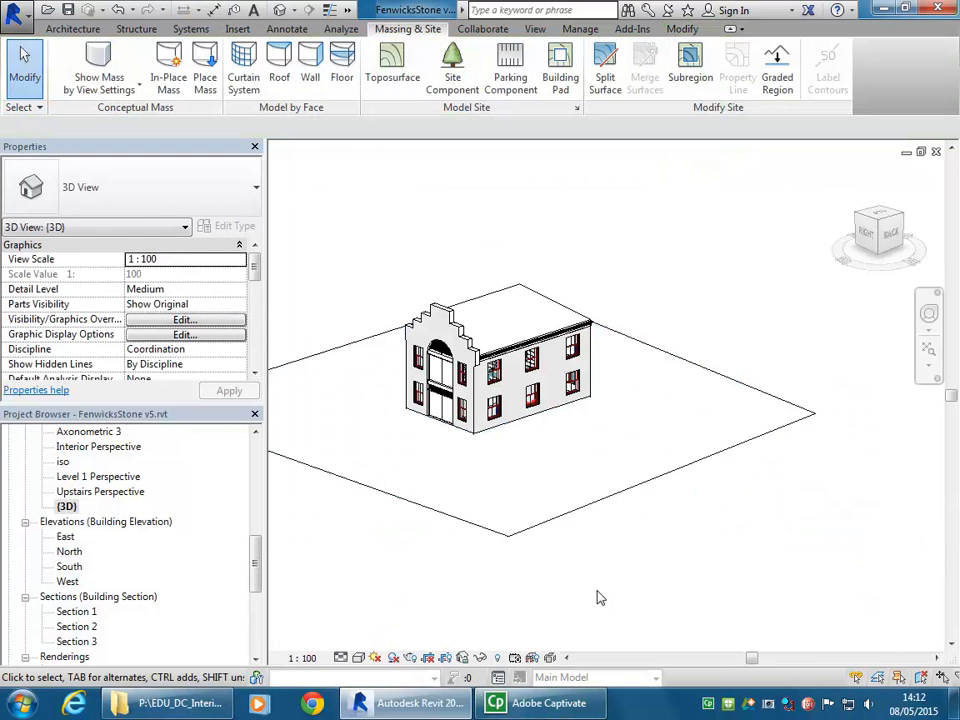
scroll(520, 470, down, 2)
middle_drag(499, 443, 532, 528)
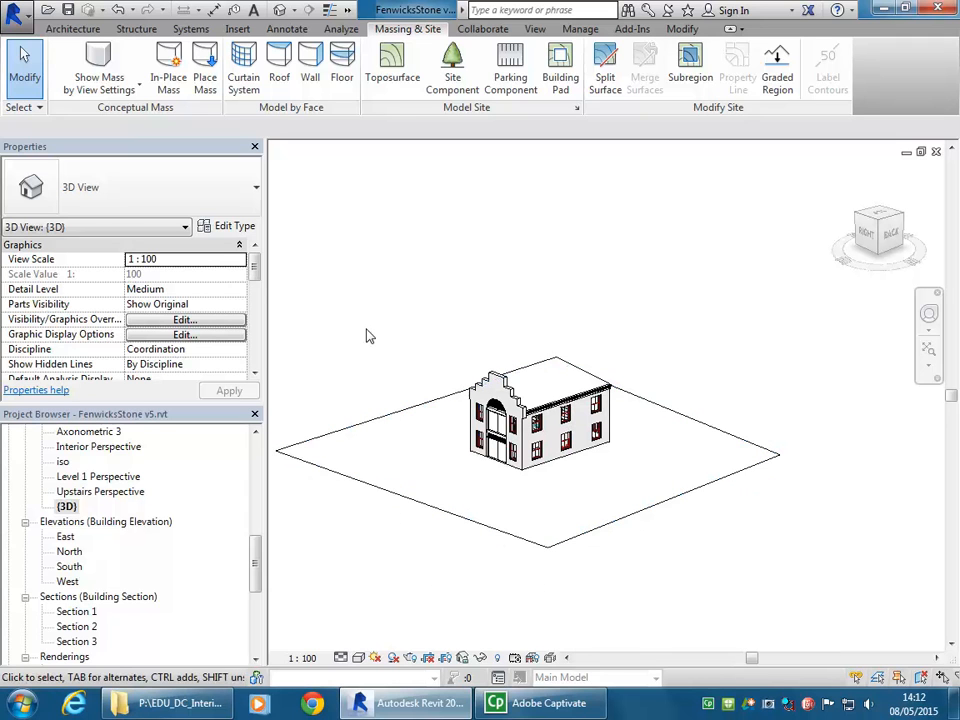
Step: Duplicate the default 3D view without detailing and rename the copy "Section Box Outside"
right_click(66, 507)
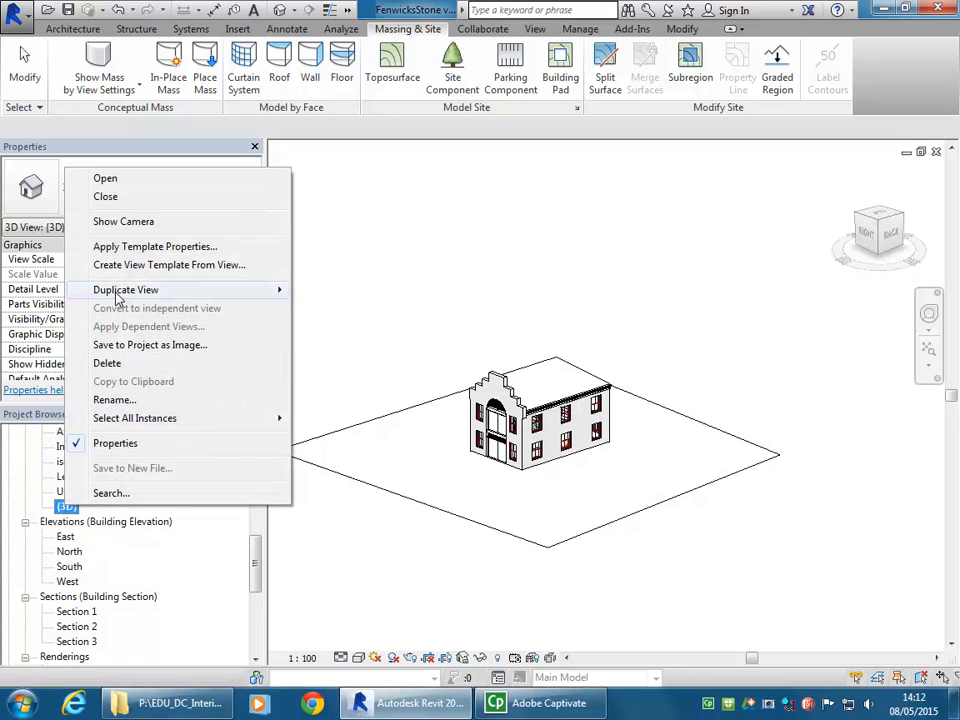
mouse_move(118, 297)
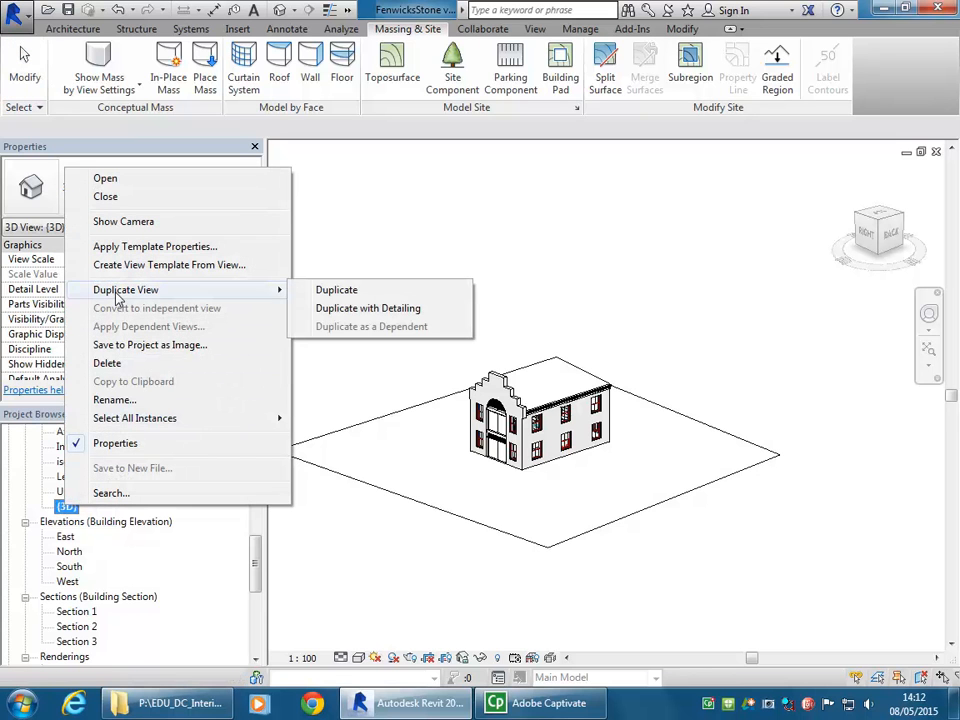
click(330, 292)
right_click(70, 523)
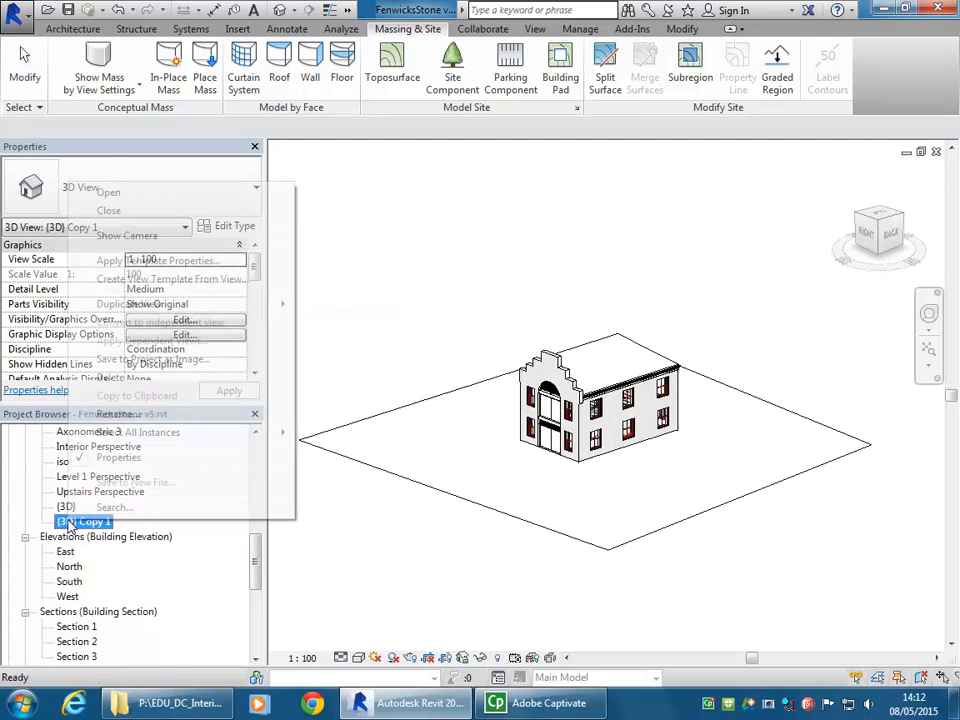
click(176, 414)
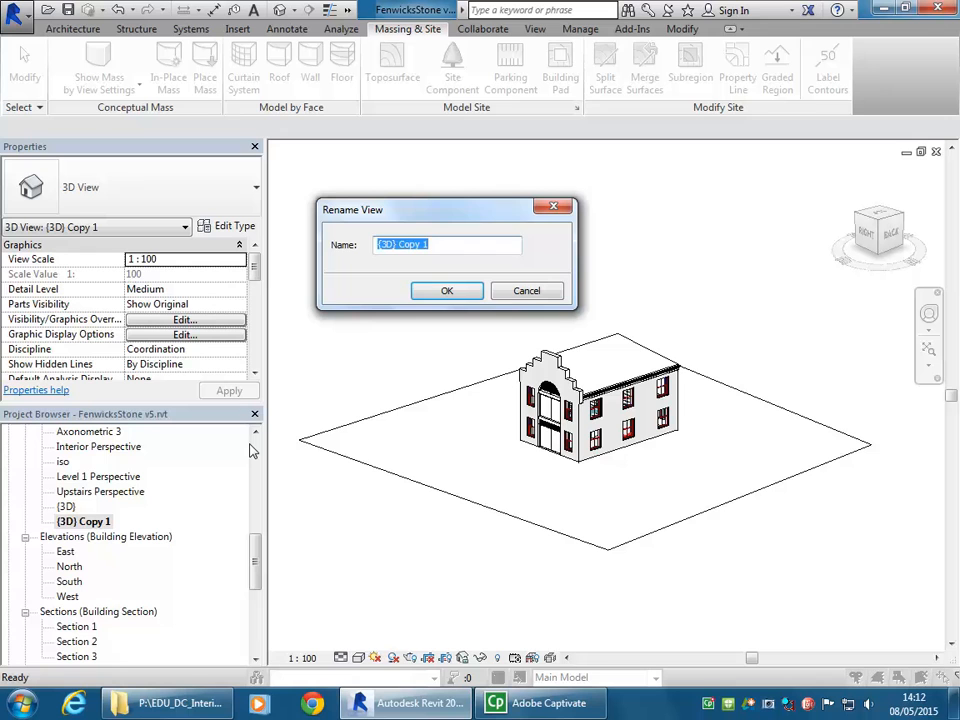
text(Section Box Outside)
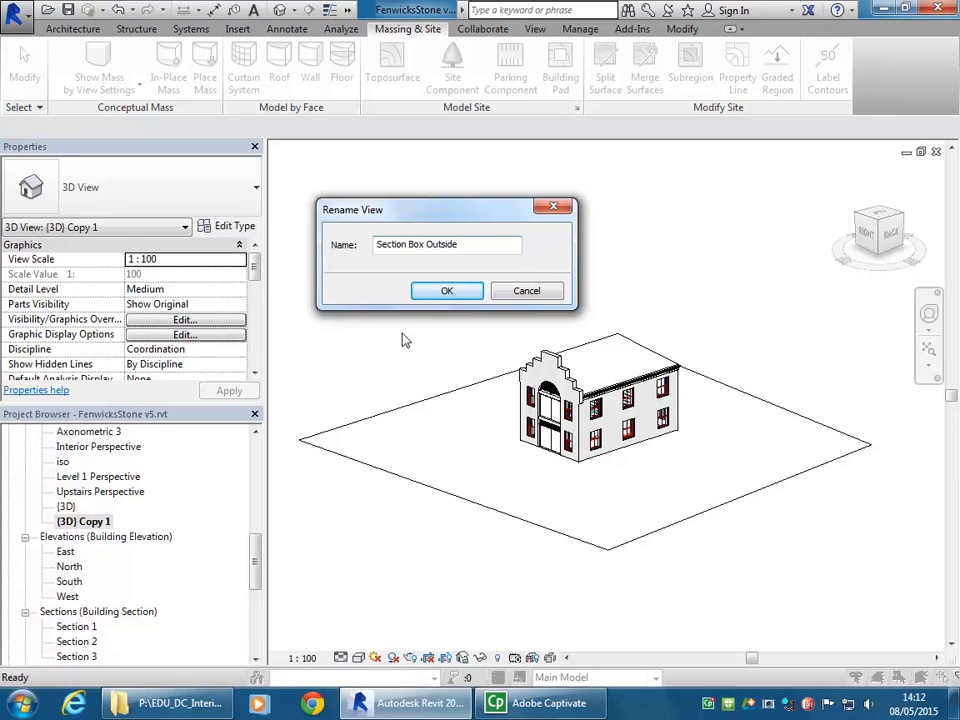
click(443, 292)
Step: Turn on the section box for the Section Box Outside view and pull its four vertical sides in closer around the building
drag(257, 272, 253, 313)
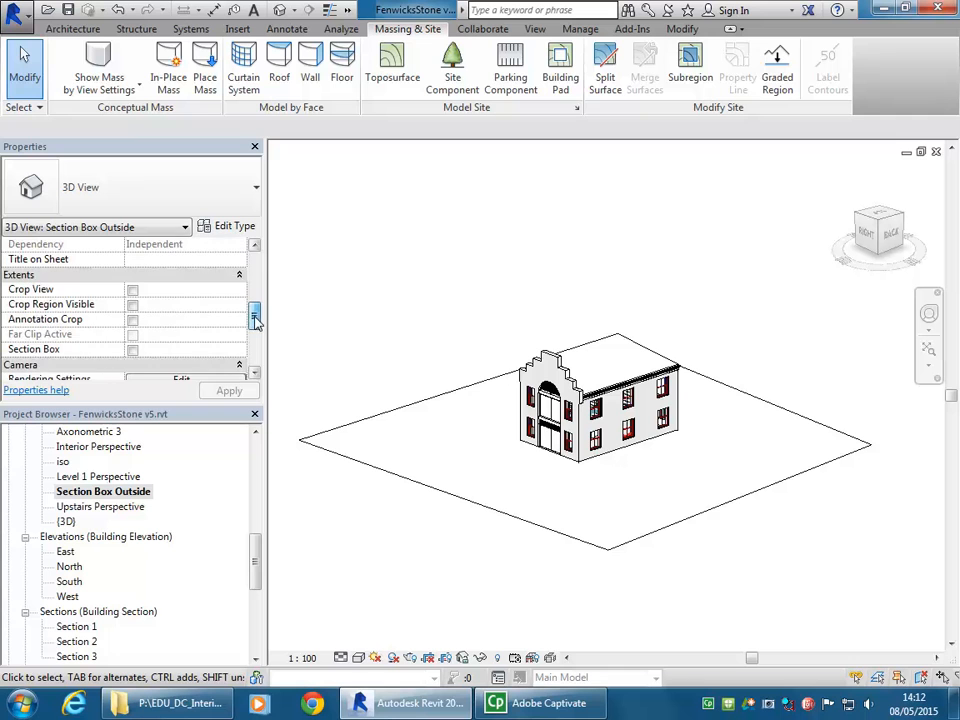
click(133, 350)
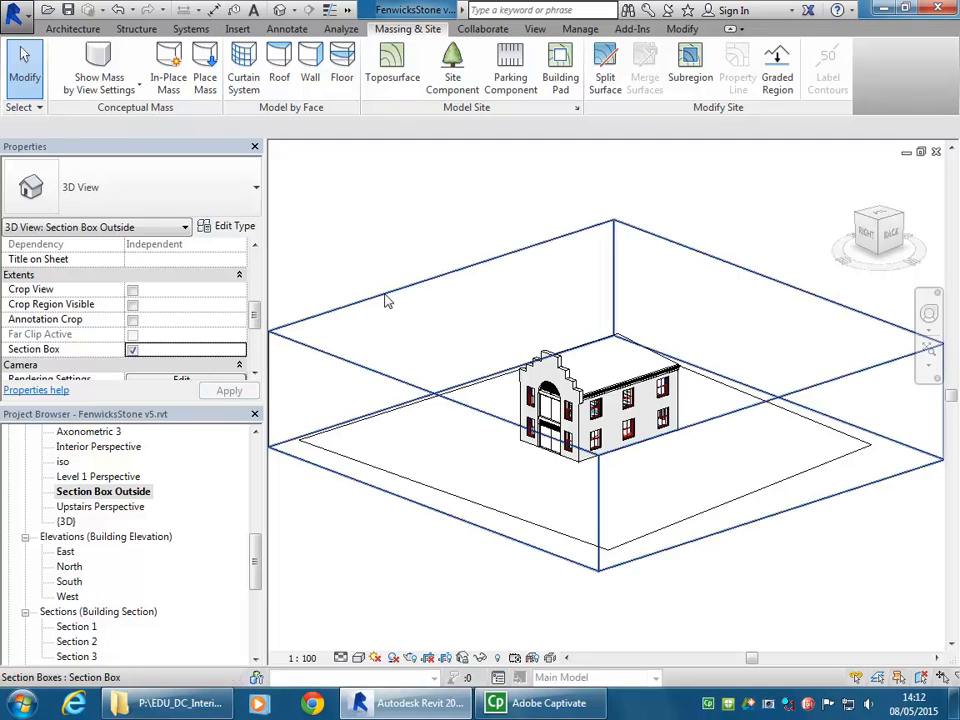
click(388, 302)
drag(771, 462, 504, 551)
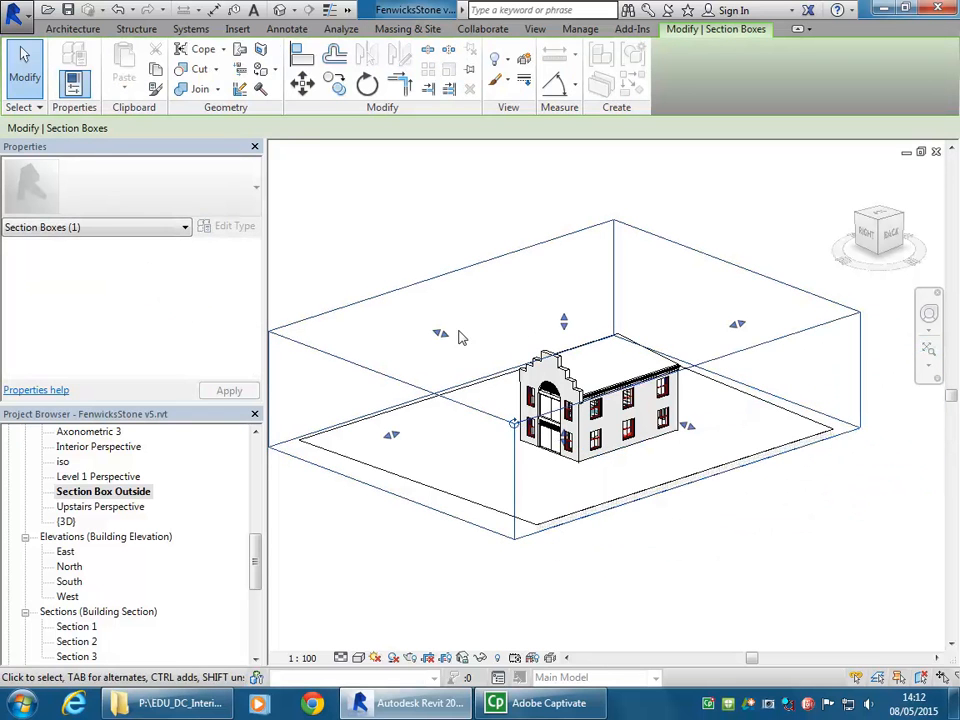
drag(439, 332, 510, 358)
drag(427, 455, 502, 428)
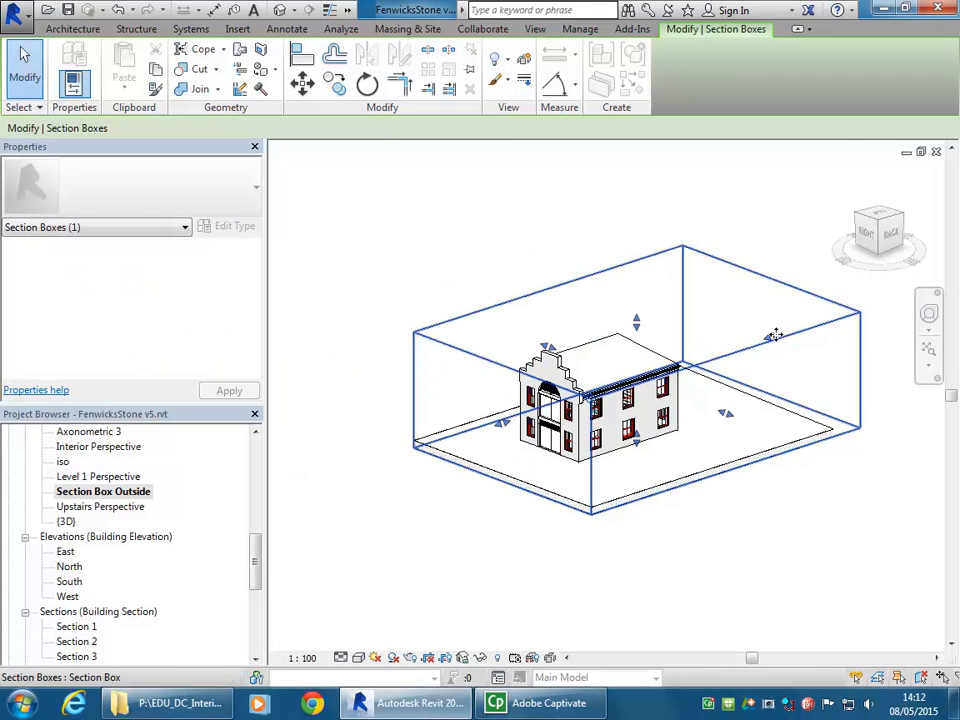
drag(773, 331, 710, 358)
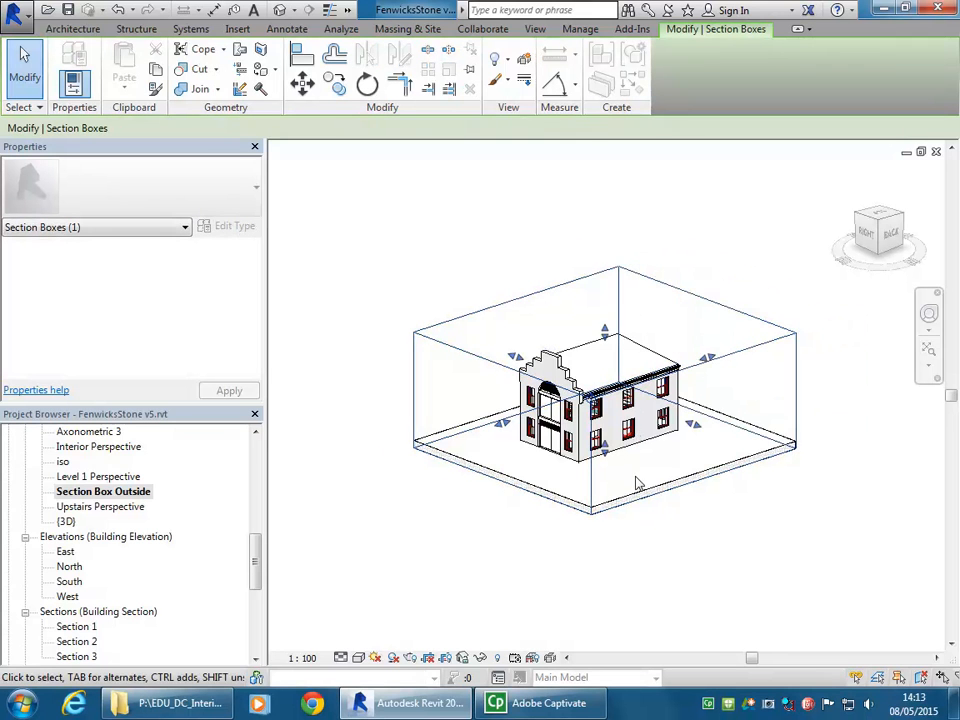
Step: Check the toposurface's cut edge at the section box corner and set the view's visual style to Shaded
scroll(637, 484, up, 6)
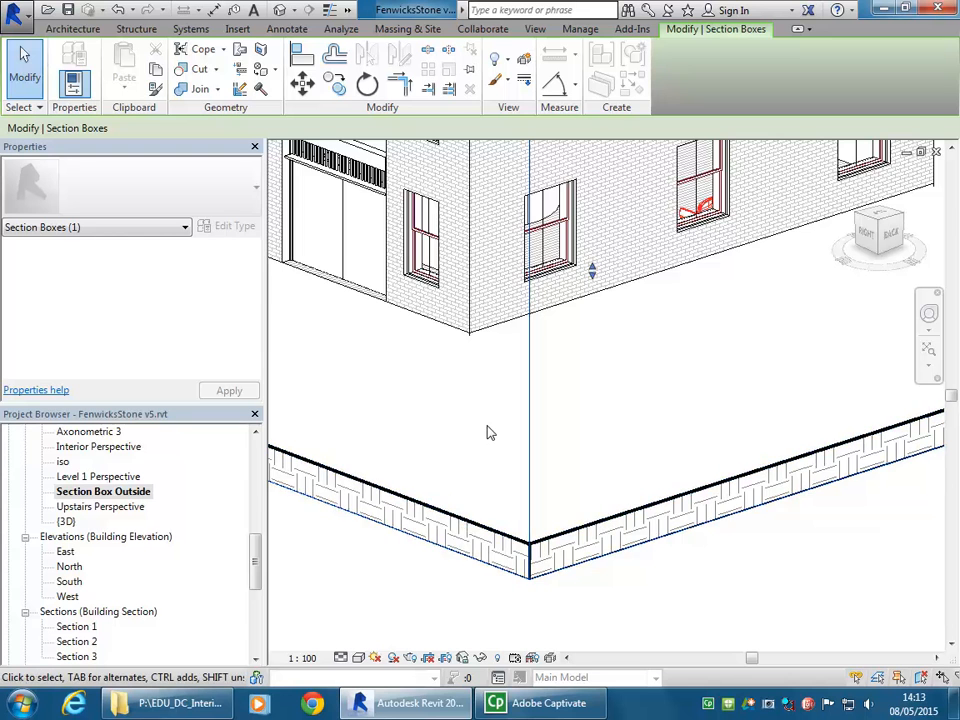
scroll(491, 432, down, 5)
middle_drag(497, 429, 579, 495)
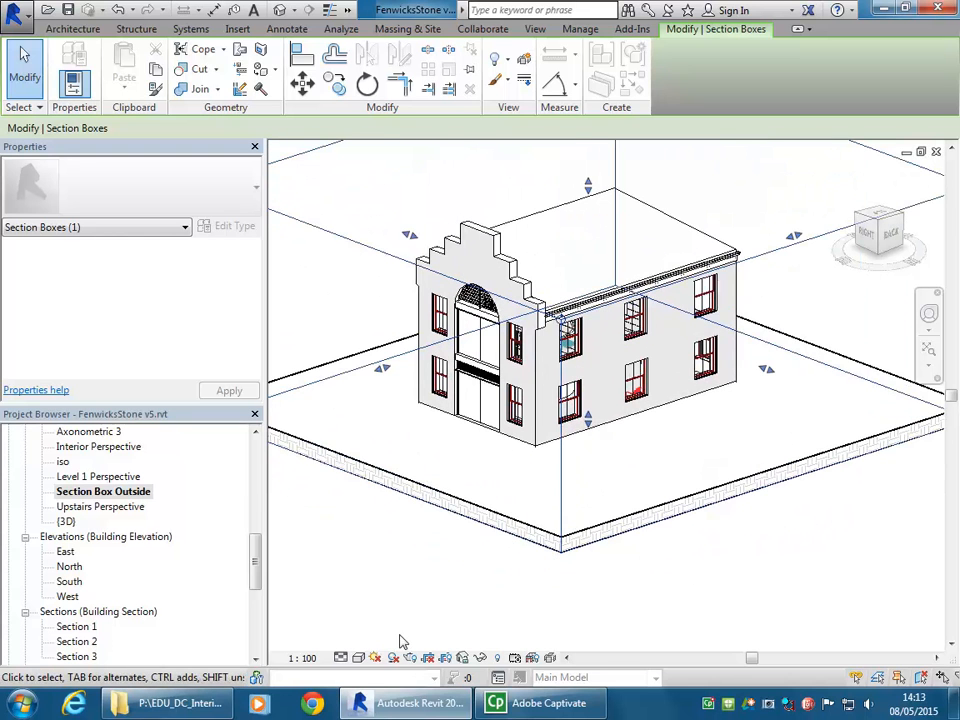
click(358, 657)
click(420, 588)
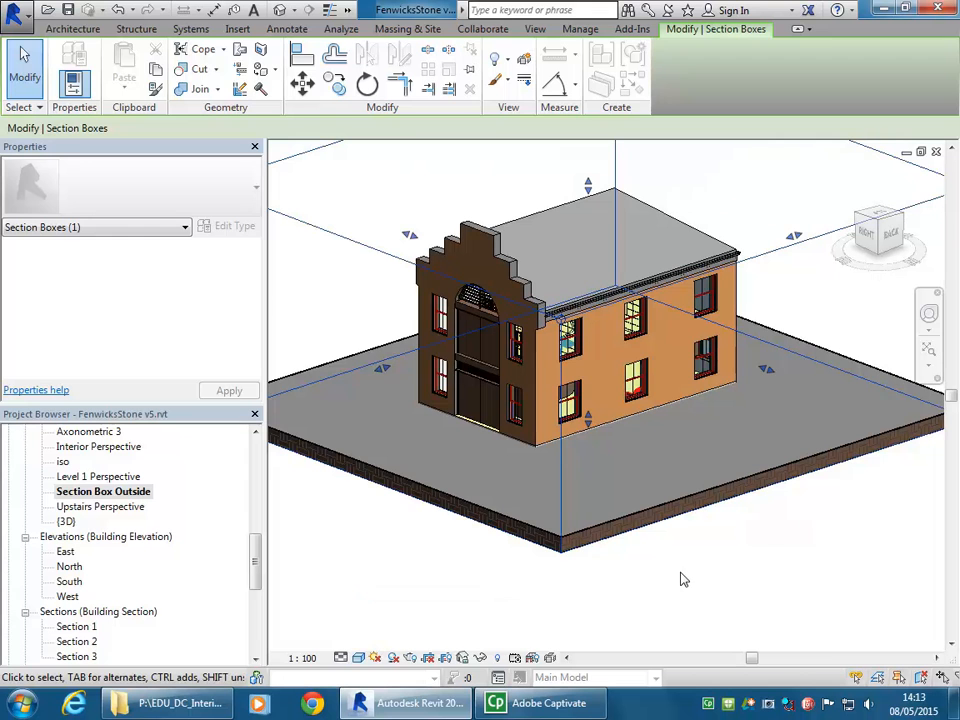
Step: Pull the section box side facing the building's long orange wall further in towards the wall and deselect the box
drag(767, 370, 710, 347)
middle_drag(730, 488, 708, 561)
middle_drag(508, 562, 670, 574)
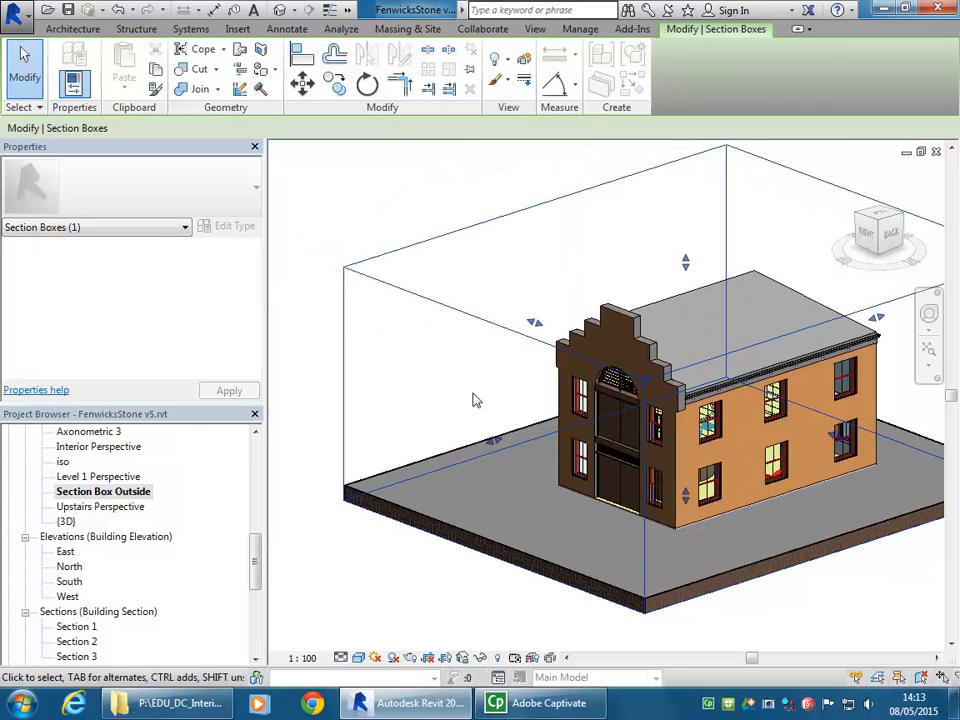
key(Escape)
click(508, 331)
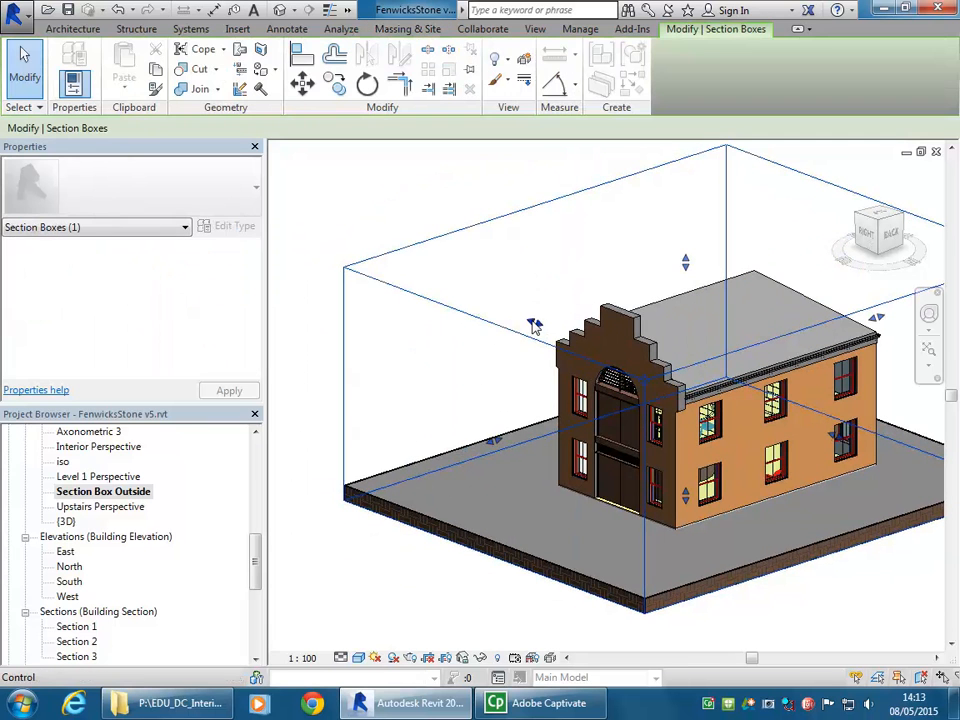
key(Escape)
middle_drag(492, 412, 401, 369)
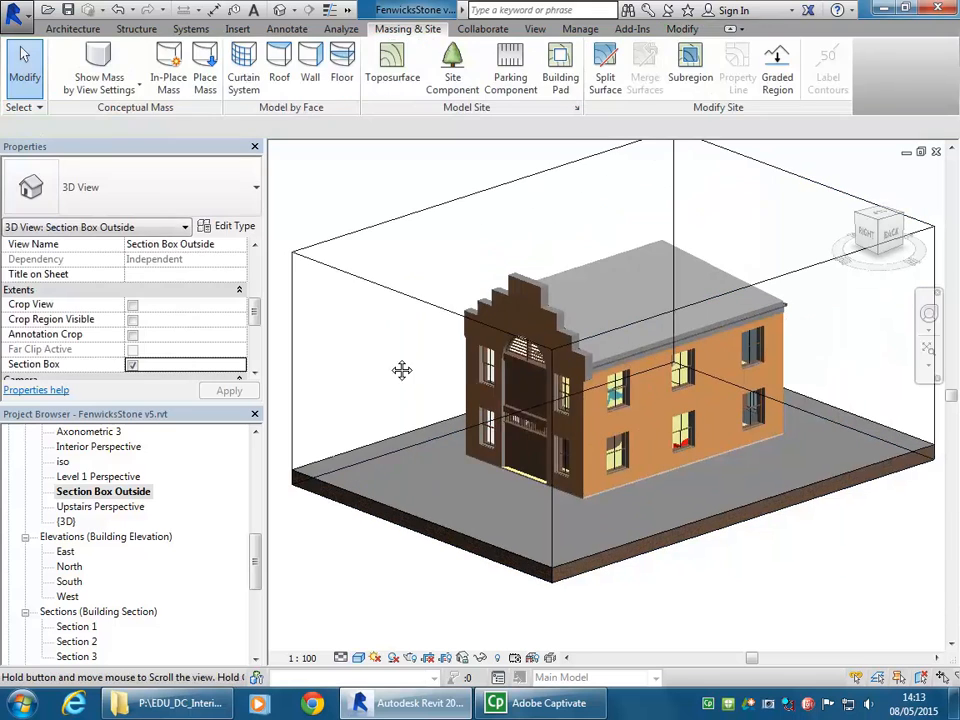
Step: Hide the section box element in the Section Box Outside view
click(400, 294)
right_click(397, 292)
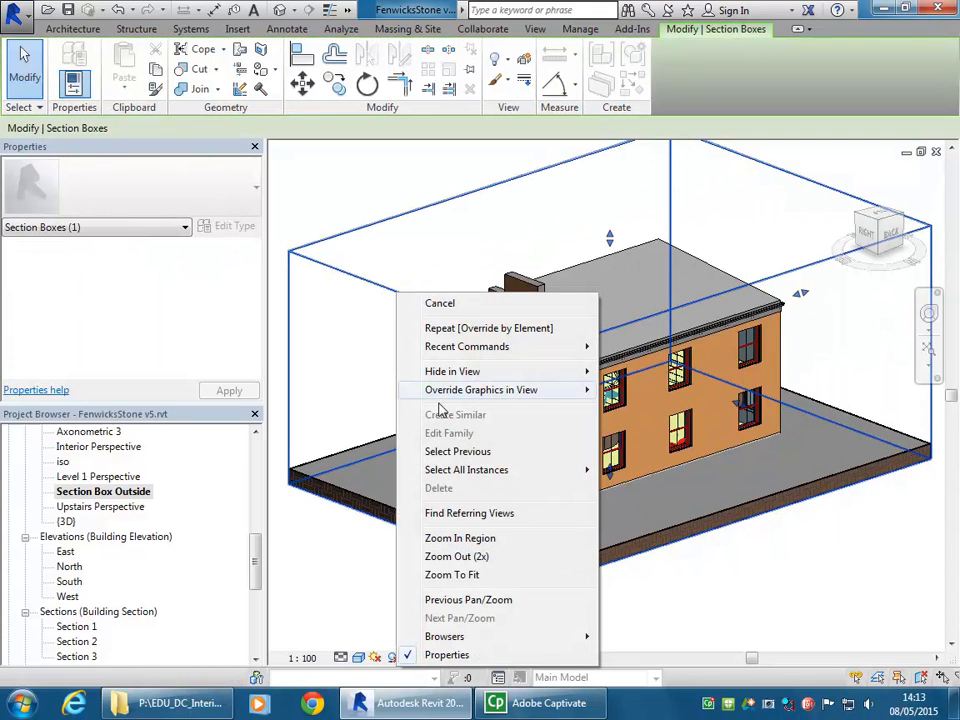
mouse_move(585, 375)
click(628, 373)
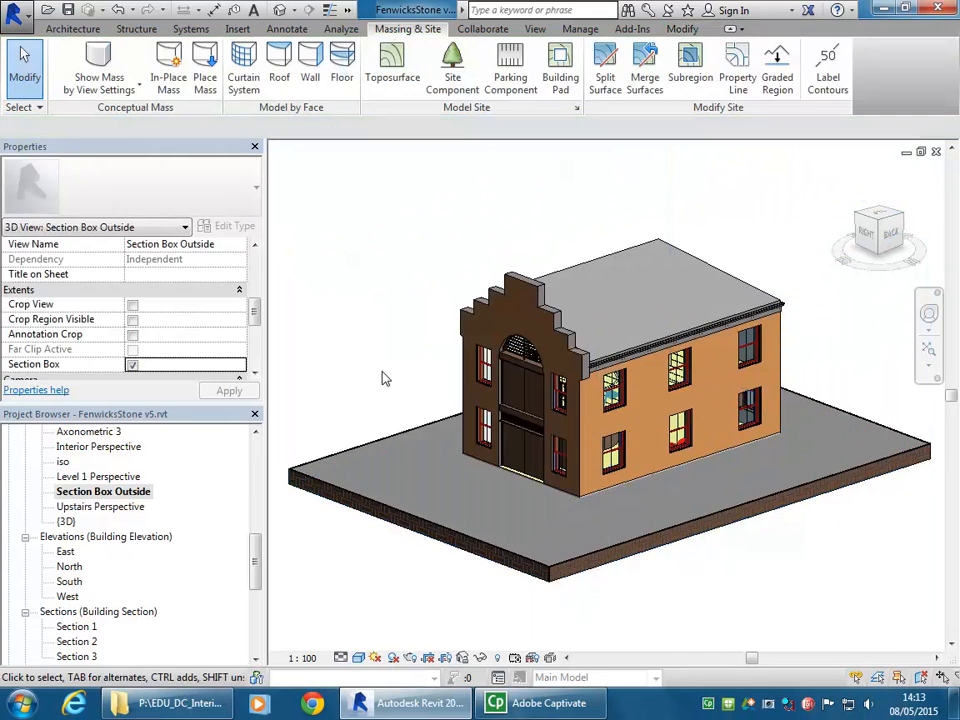
scroll(508, 589, up, 2)
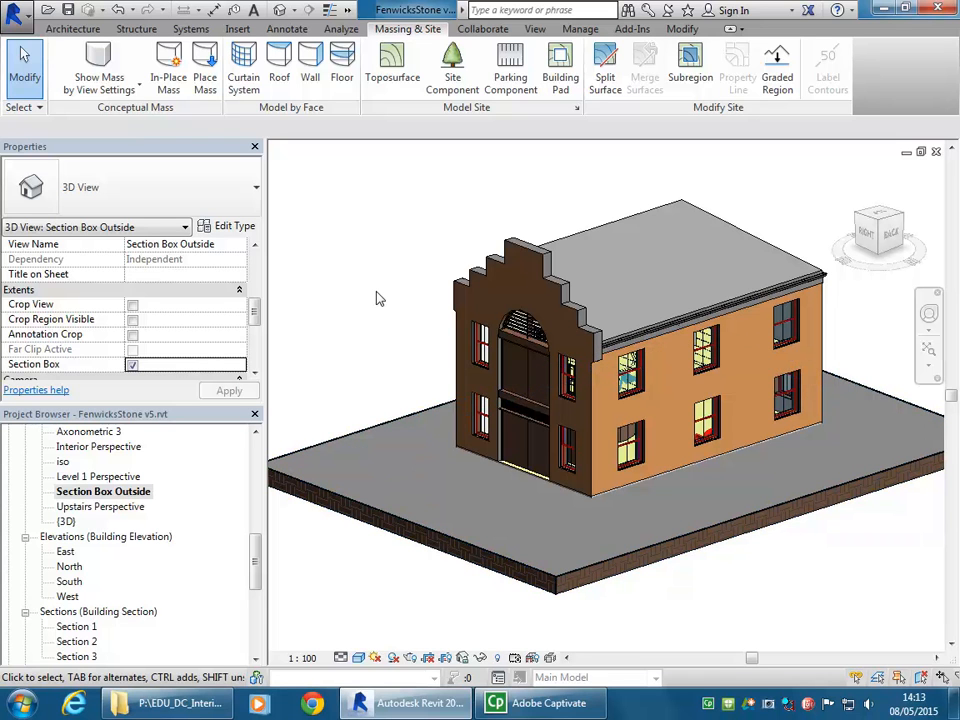
mouse_move(379, 298)
middle_down()
mouse_move(375, 310)
mouse_move(368, 305)
middle_up()
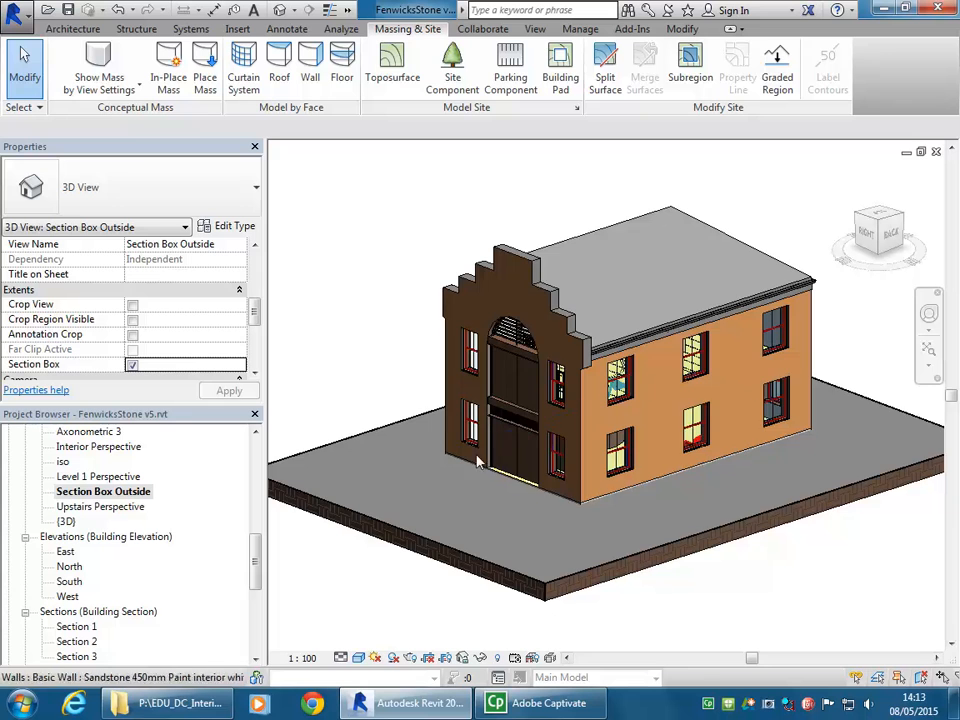
scroll(453, 450, up, 1)
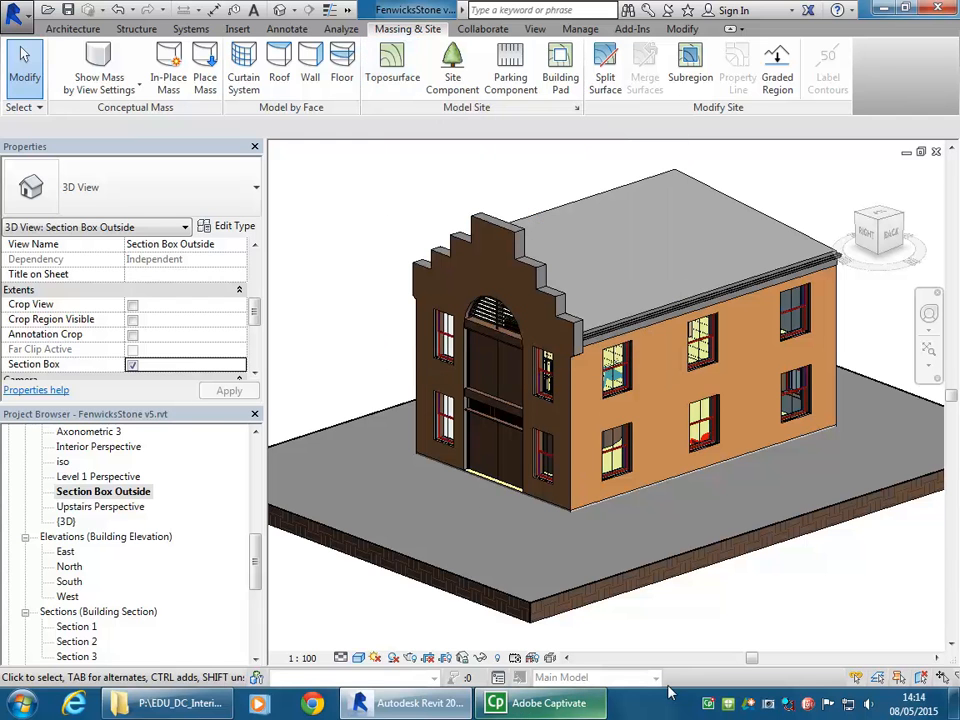
middle_drag(547, 475, 524, 484)
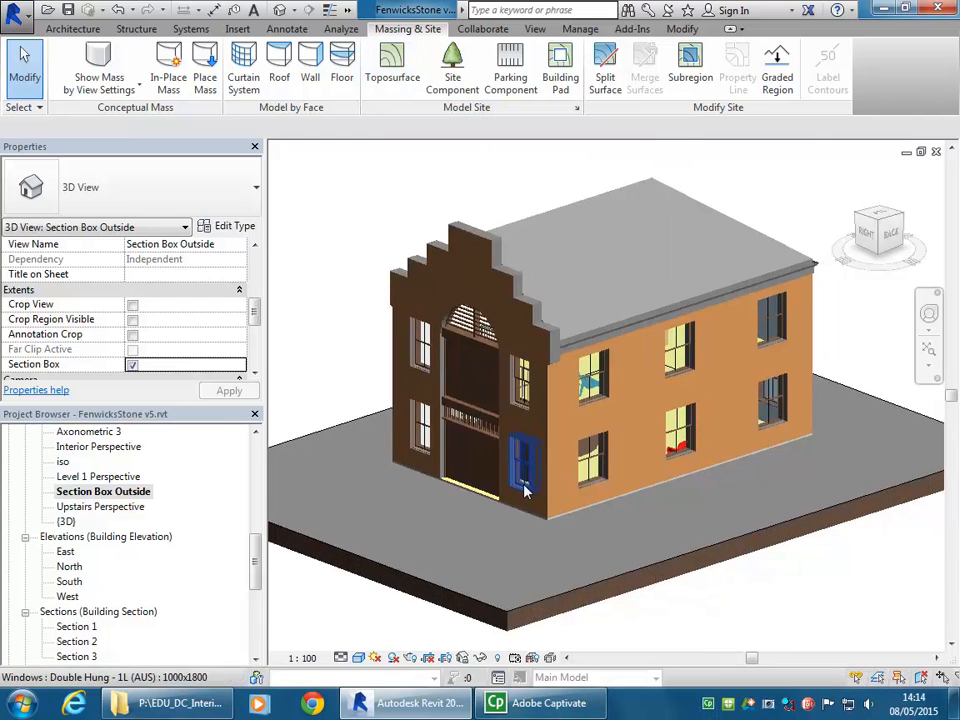